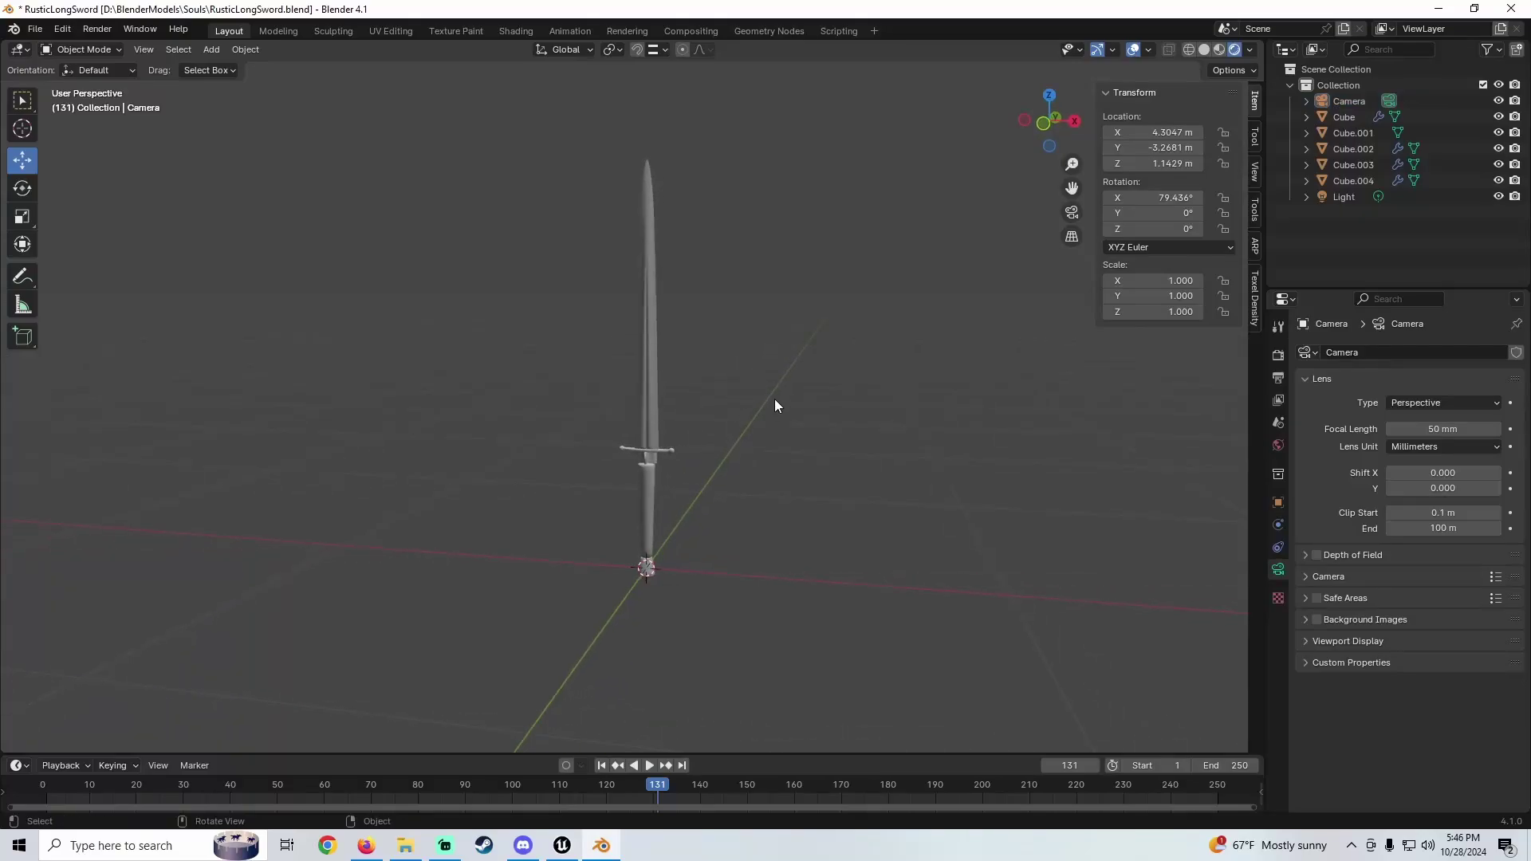
Examine the finished textured sword in the Unreal Engine level, and return to the Blender model
middle_click_drag(775, 405, 718, 466)
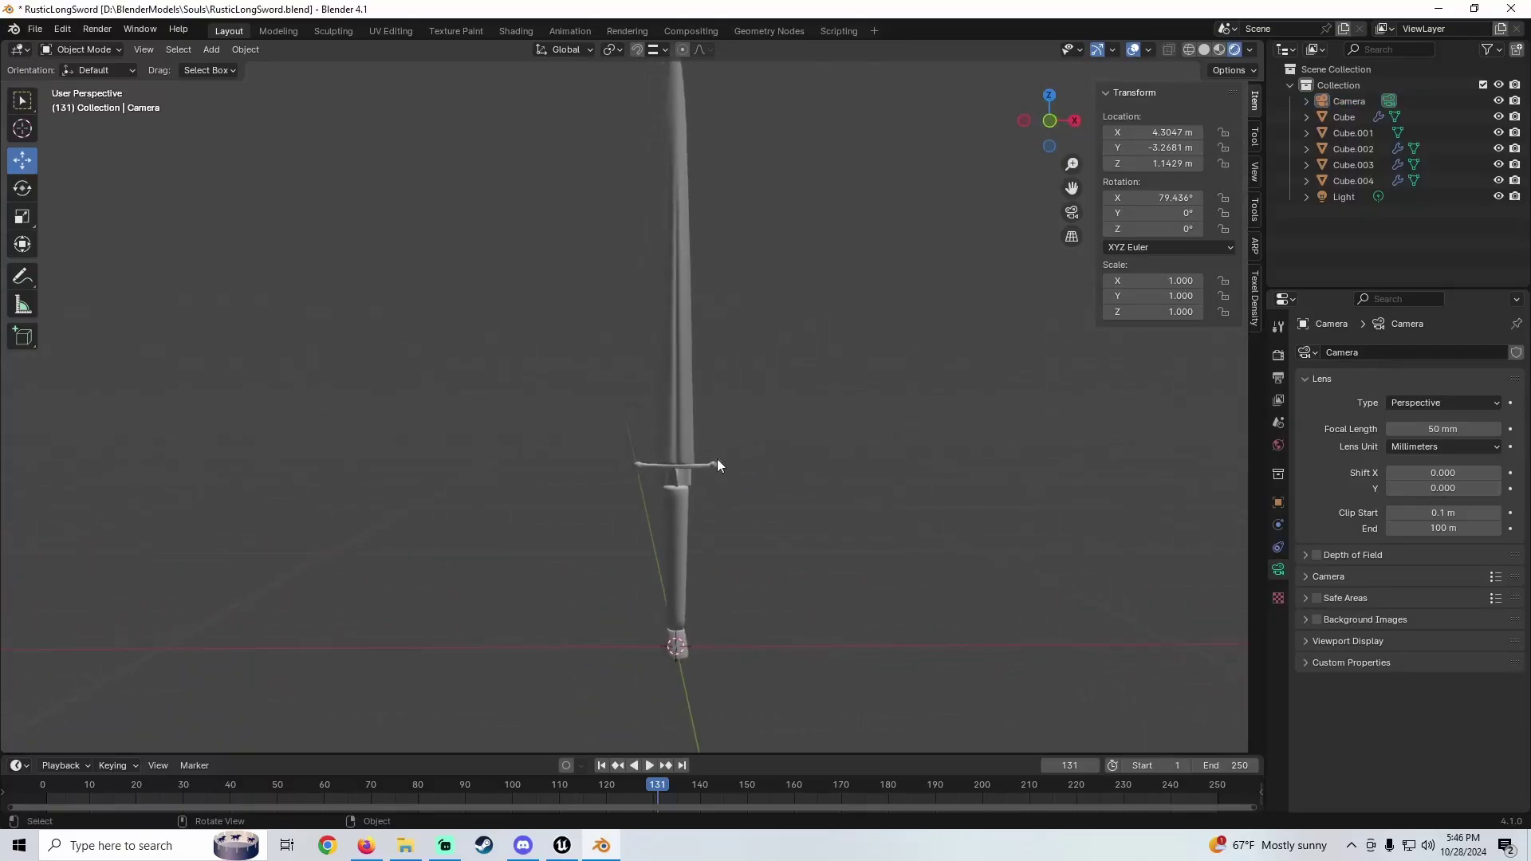
left_click(558, 847)
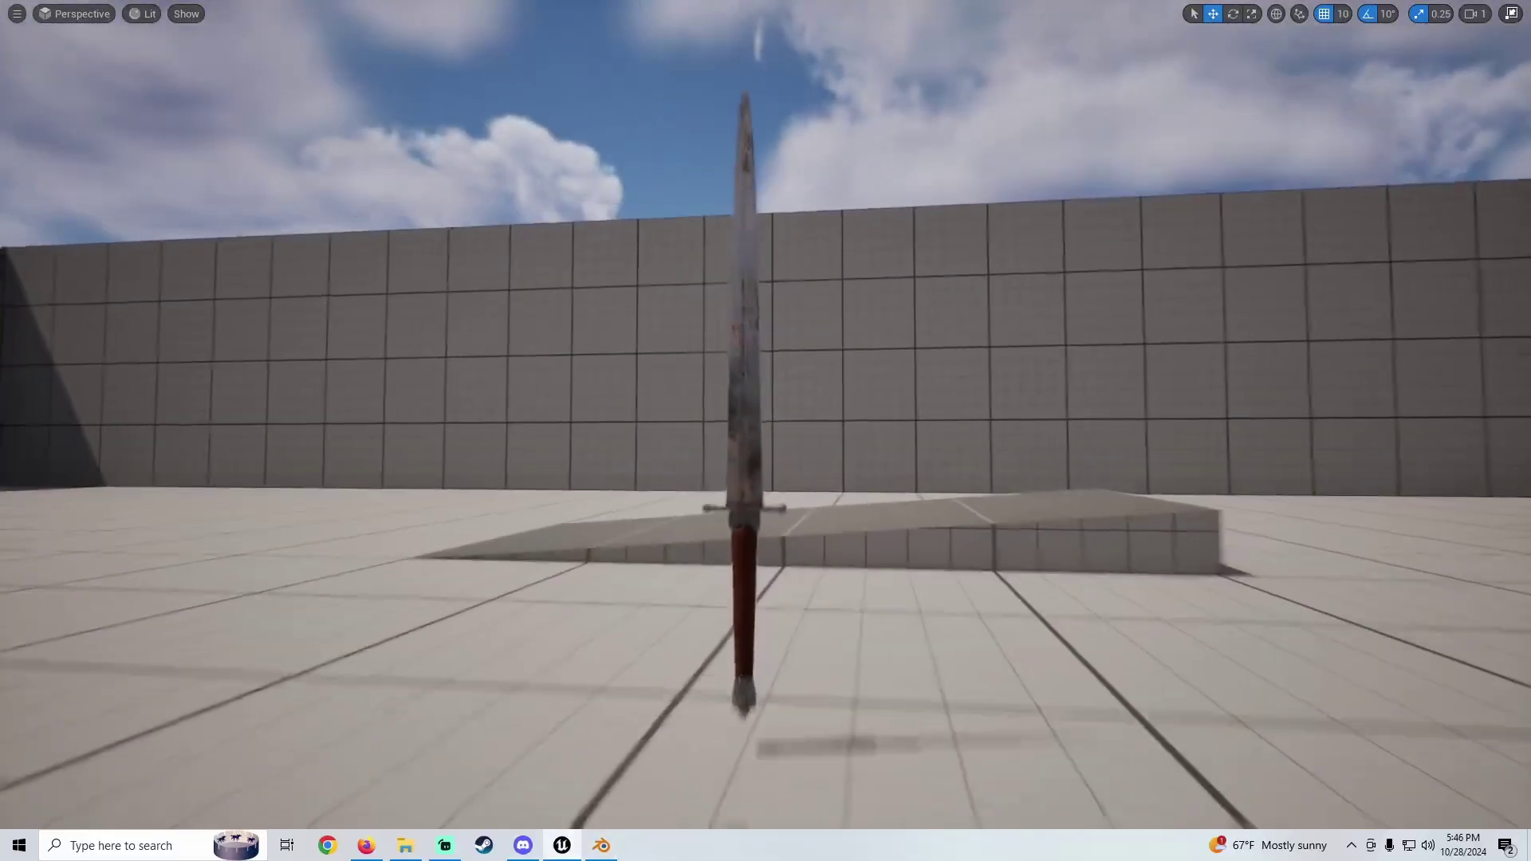
mouse_move(766, 431)
right_mouse_down()
mouse_move(786, 467)
mouse_move(754, 431)
mouse_move(764, 399)
mouse_move(758, 447)
right_mouse_up()
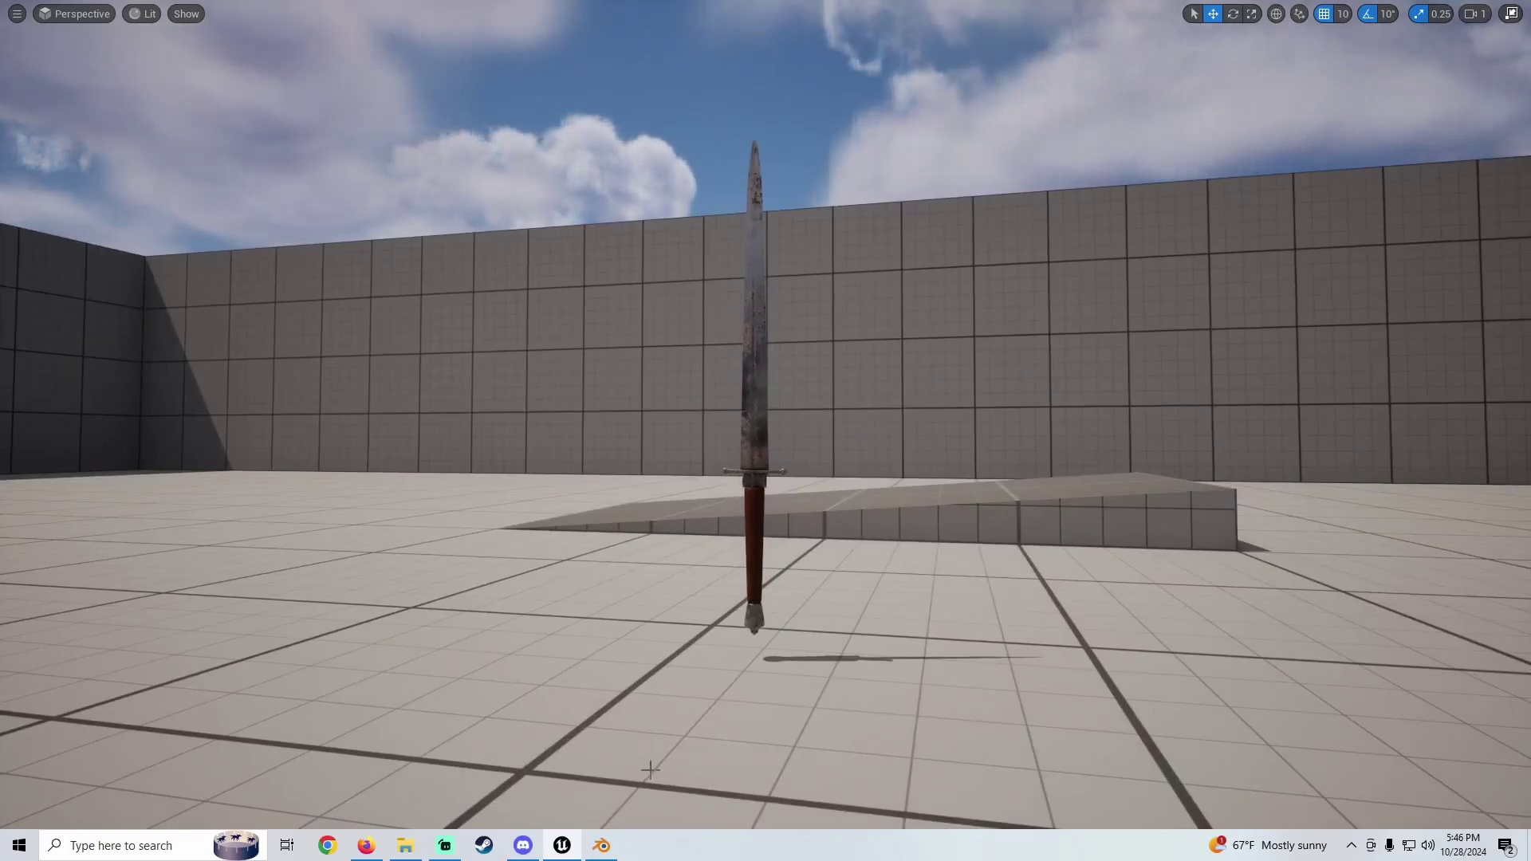
key("alt+Tab")
Inspect the sword's separate mesh parts by selecting the handle, guard and blade pieces one at a time
middle_click_drag(600, 480, 849, 409)
left_click(662, 548)
left_click(653, 476)
left_click(655, 463)
left_click(657, 456)
scroll(659, 449, "down", 3)
left_click(691, 415)
scroll(696, 432, "up", 2)
Select every object in the scene and view the camera together with the sword
key("a")
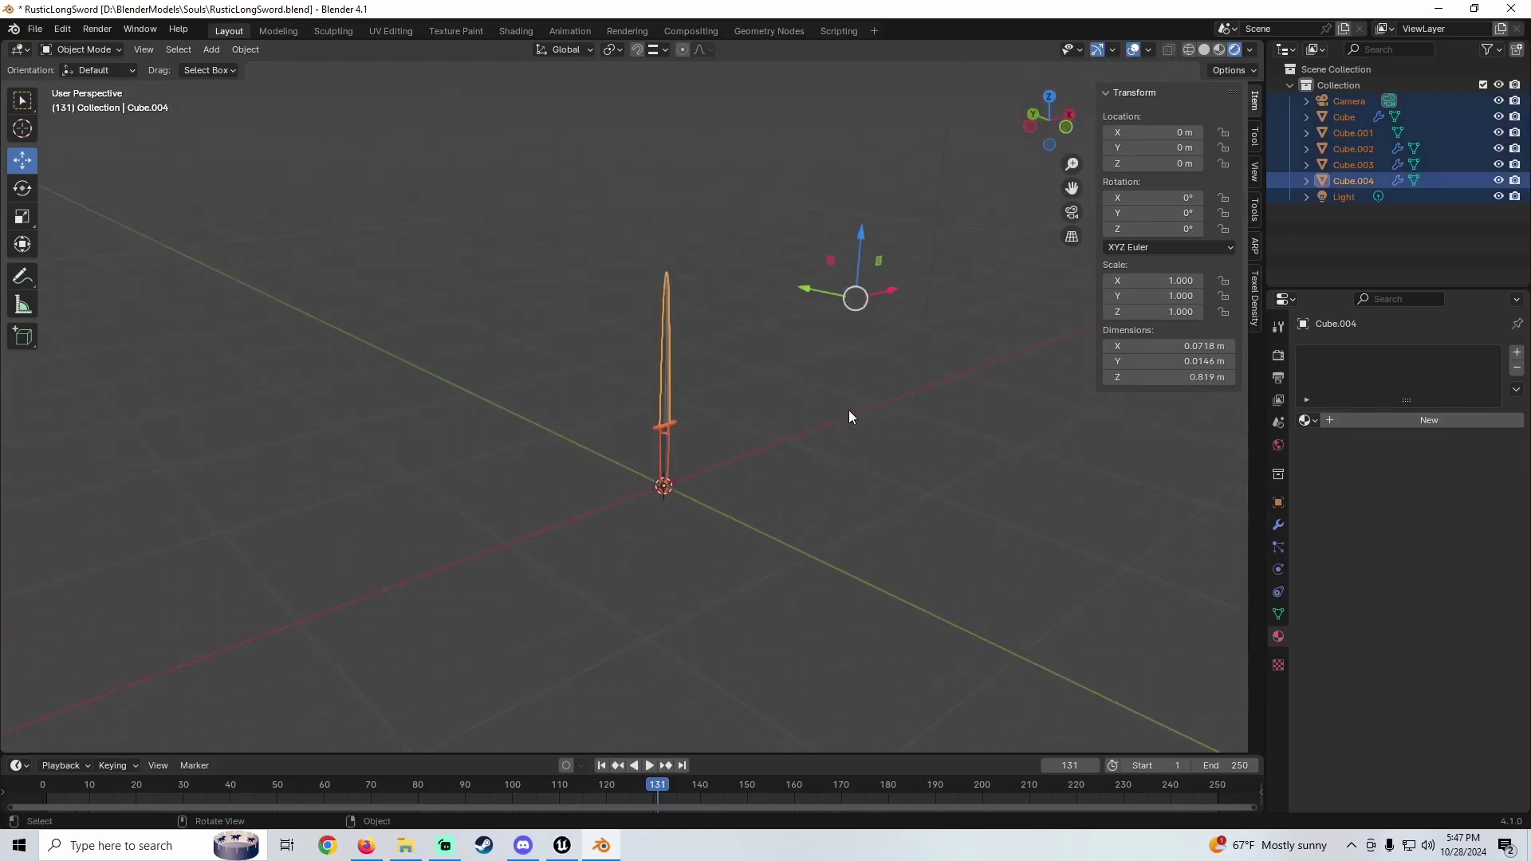
scroll(848, 409, "down", 5)
scroll(844, 136, "down", 4)
middle_click_drag(843, 137, 840, 196)
scroll(922, 359, "up", 4)
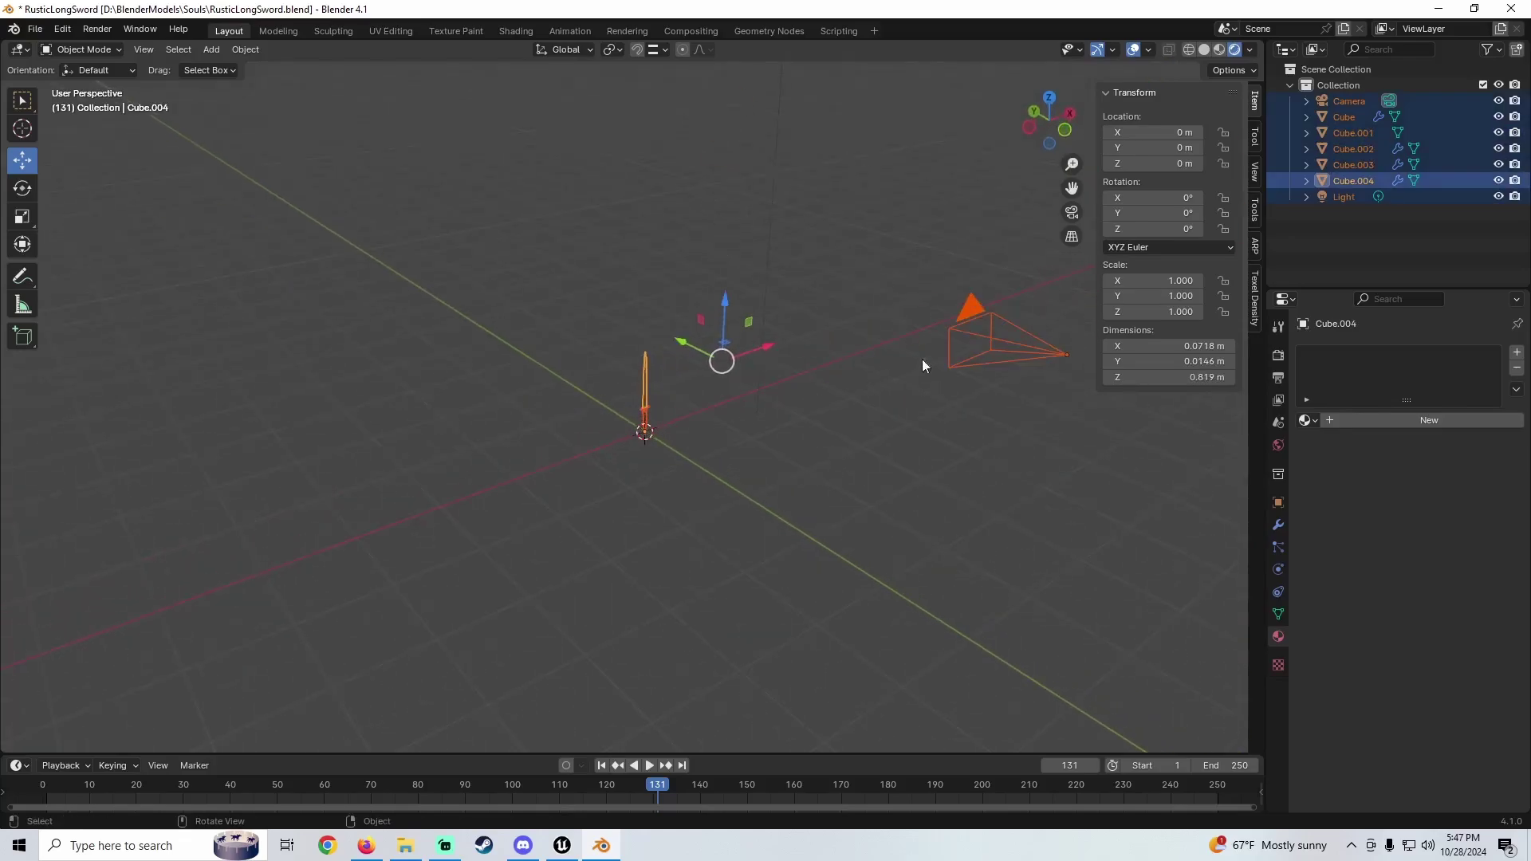
middle_click_drag(778, 370, 727, 346)
scroll(662, 426, "up", 6)
middle_click_drag(732, 463, 692, 446)
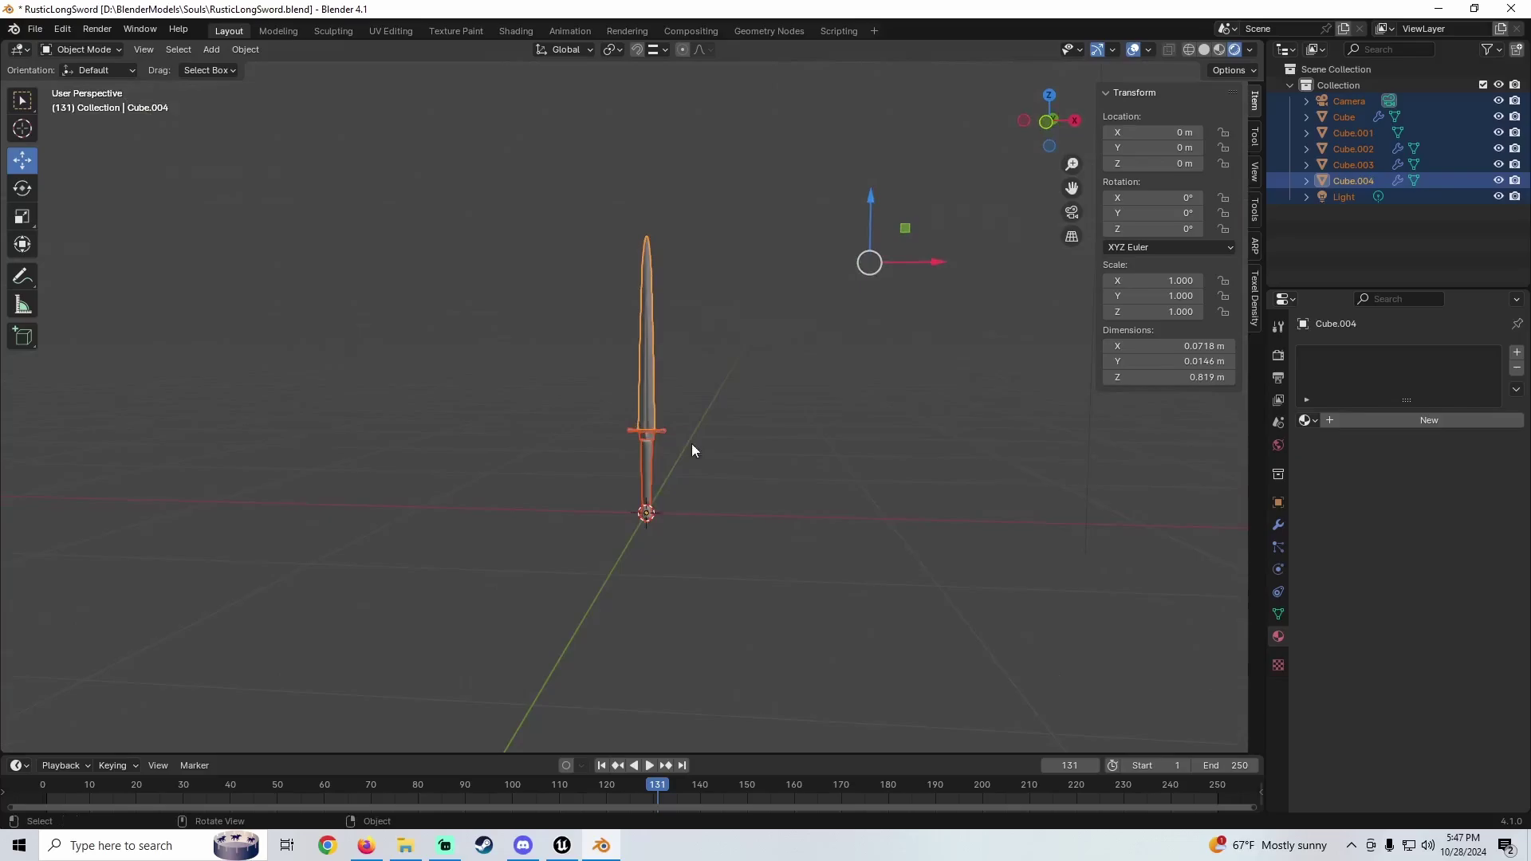
Select only the sword's five mesh parts, leaving out the camera and the light
left_click(705, 551)
left_click_drag(706, 550, 559, 189)
mouse_move(729, 393)
middle_mouse_down()
mouse_move(743, 392)
mouse_move(714, 384)
middle_mouse_up()
scroll(737, 389, "up", 2)
Start an FBX export of the sword and choose D:\BlenderModels as the destination folder
left_click(40, 29)
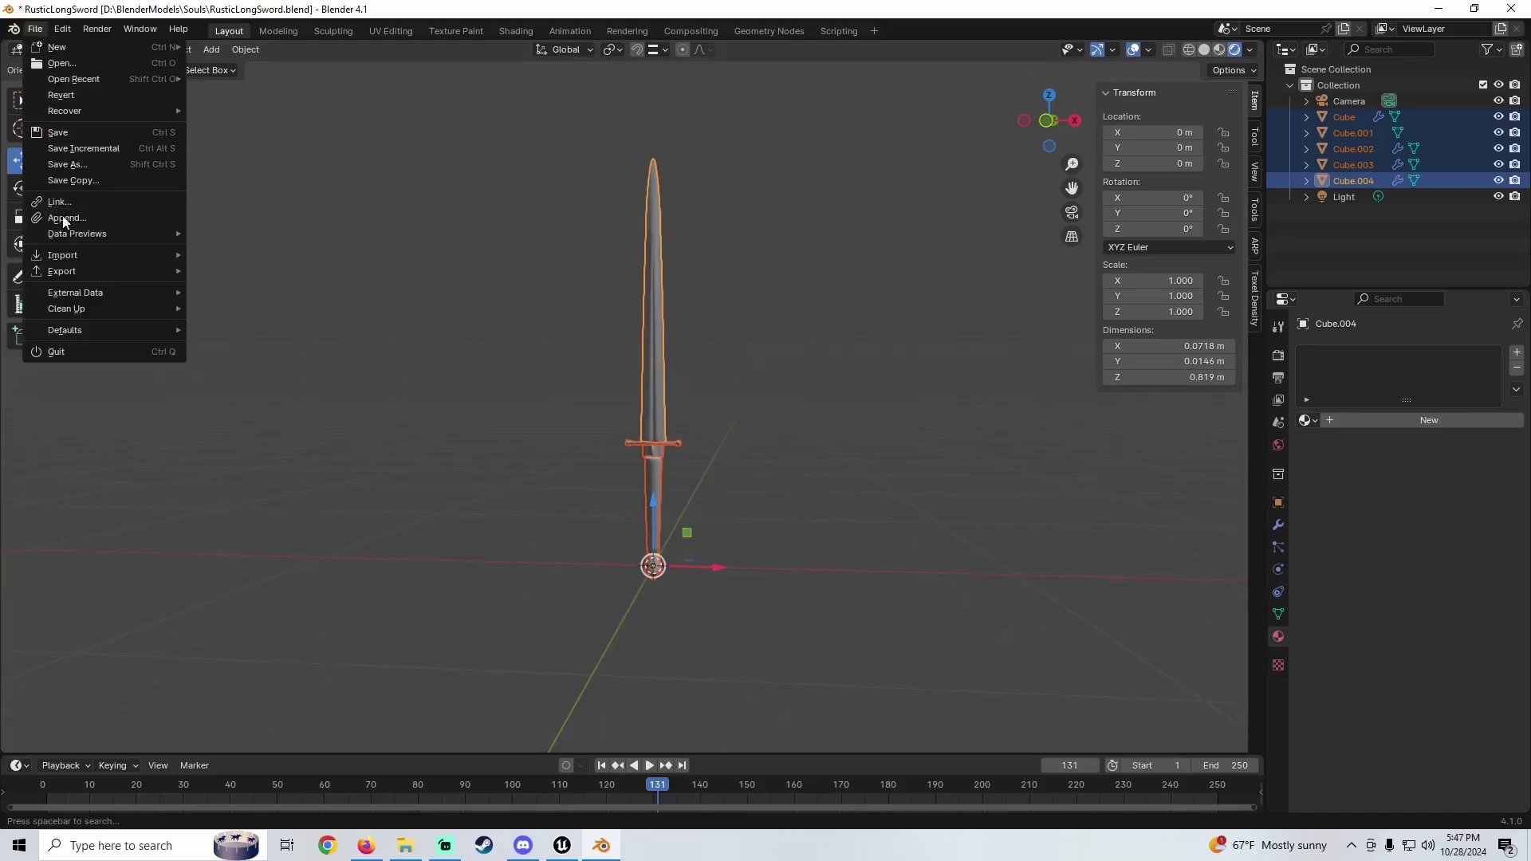
mouse_move(74, 271)
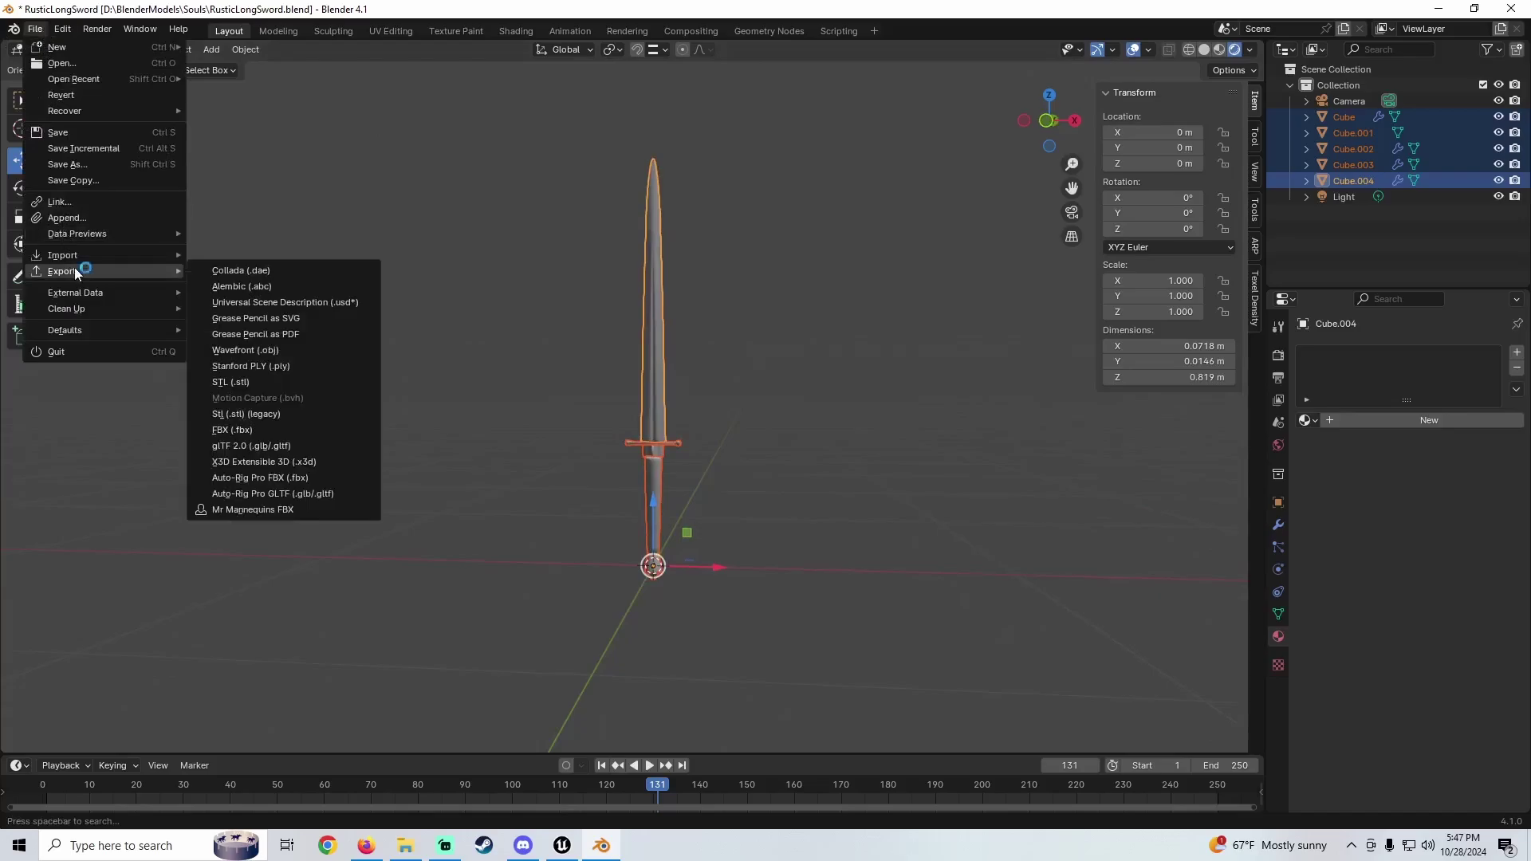
left_click(248, 428)
left_click_drag(926, 215, 852, 232)
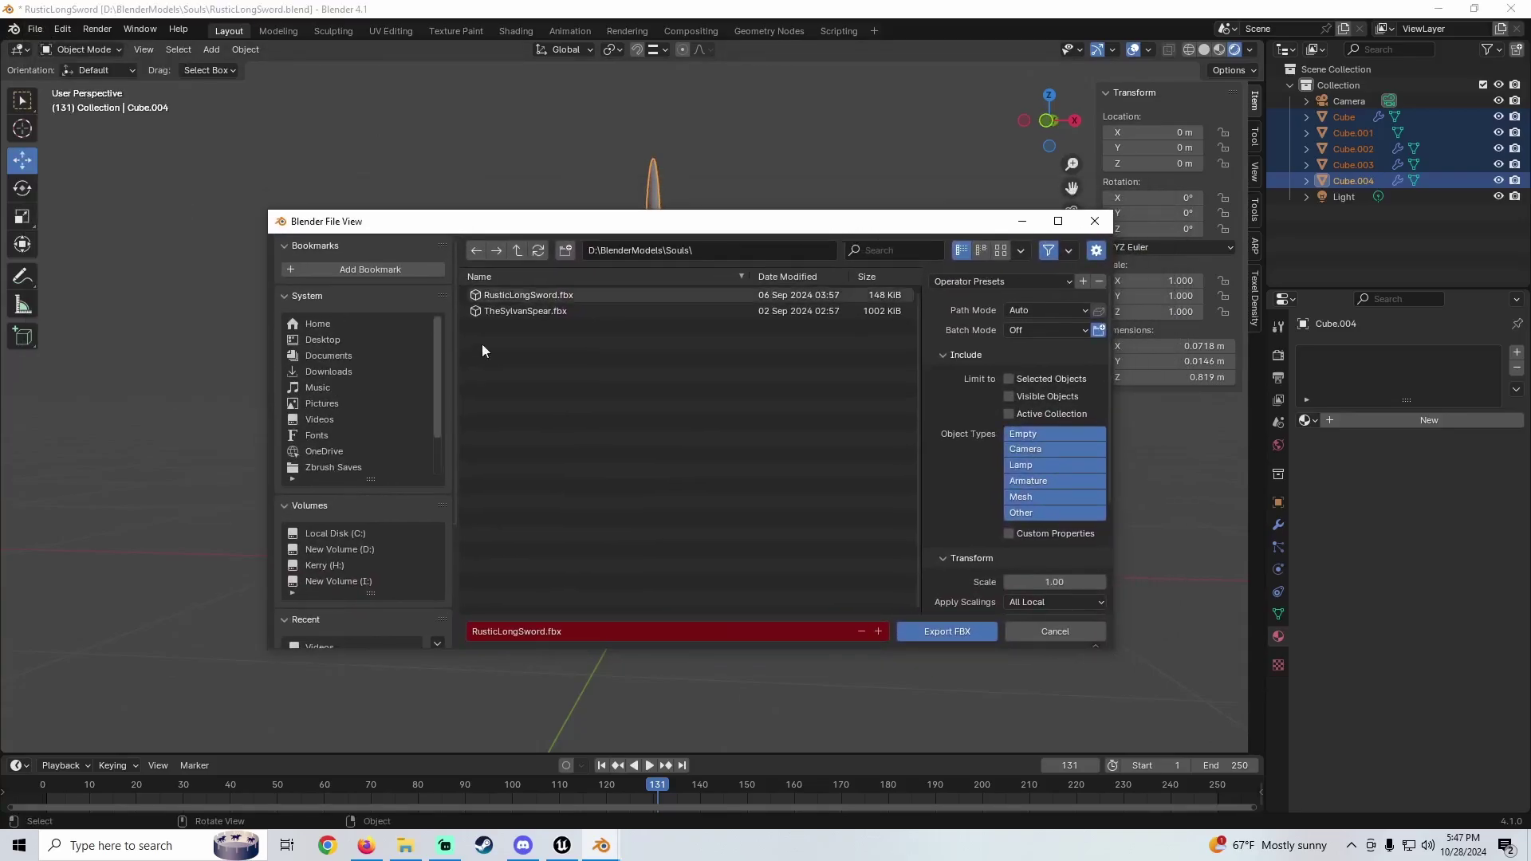
left_click(346, 551)
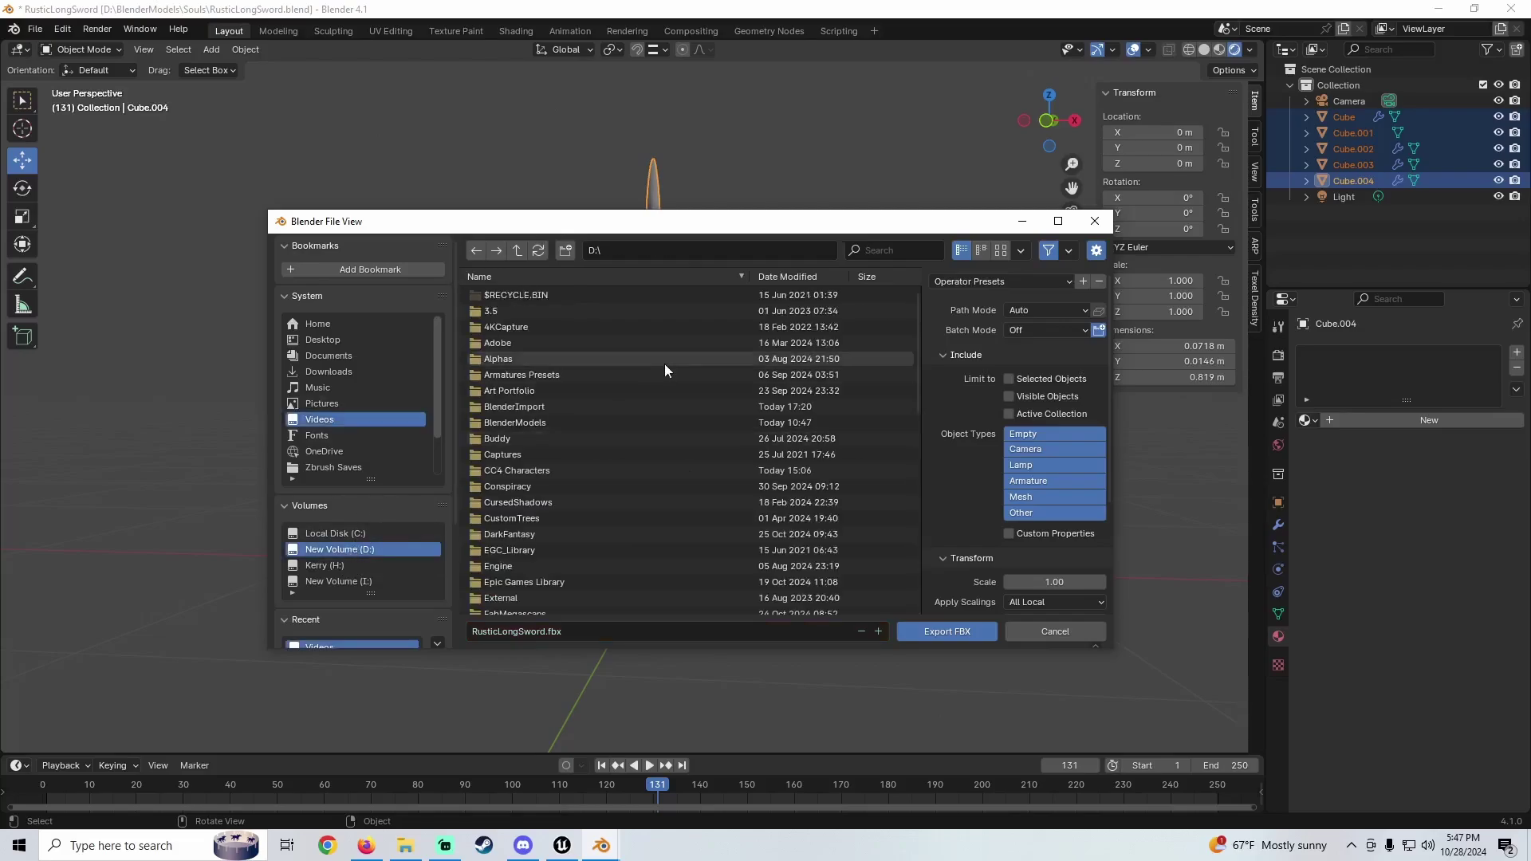
double_click(515, 424)
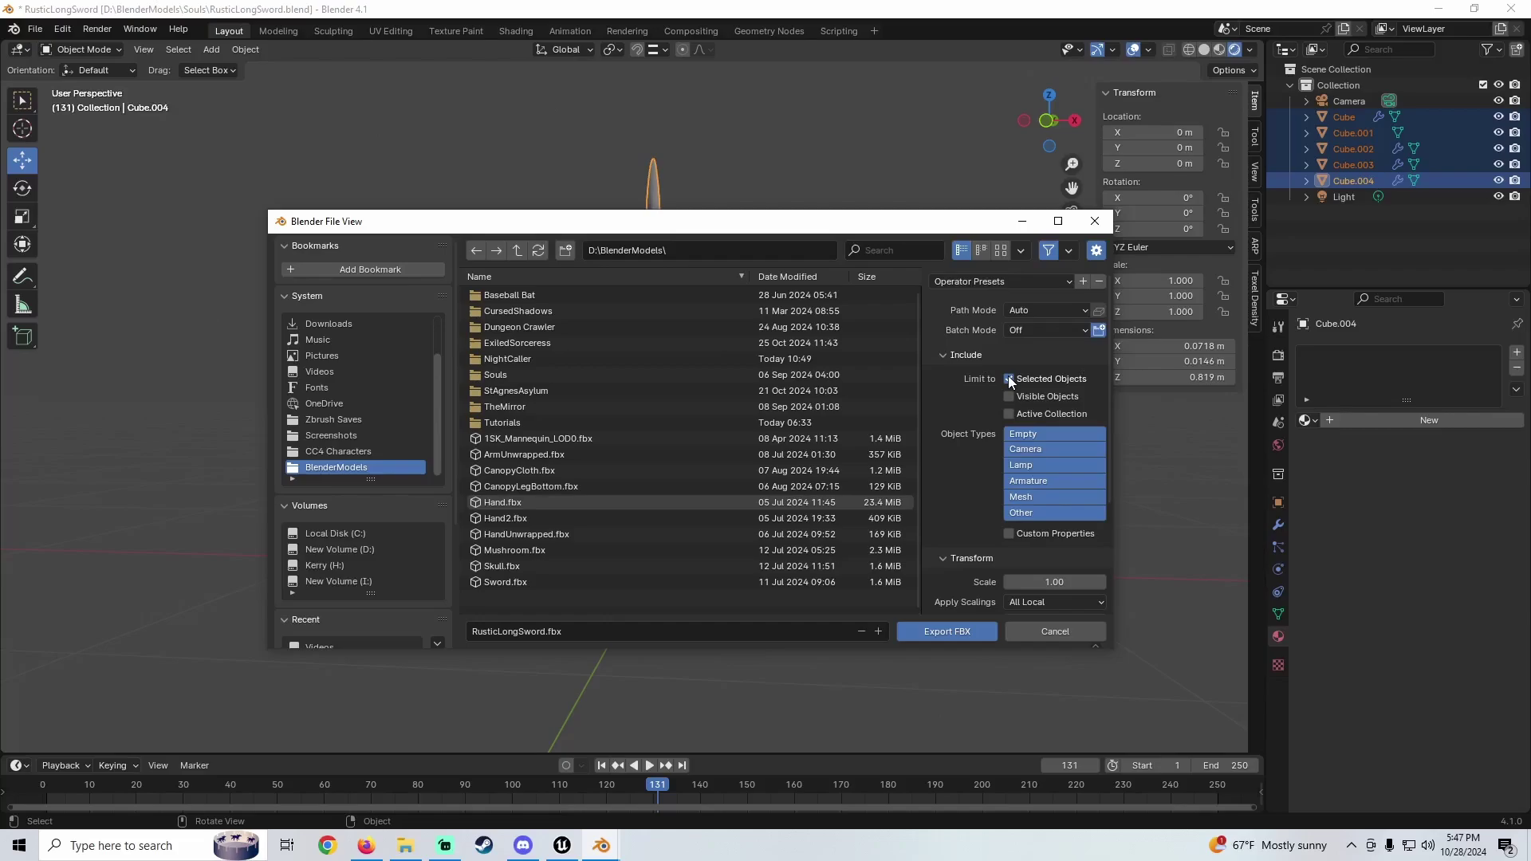
Limit the FBX export to selected objects of type Mesh, with Y Forward and Z Up axes
left_click(1026, 498)
scroll(965, 491, "down", 5)
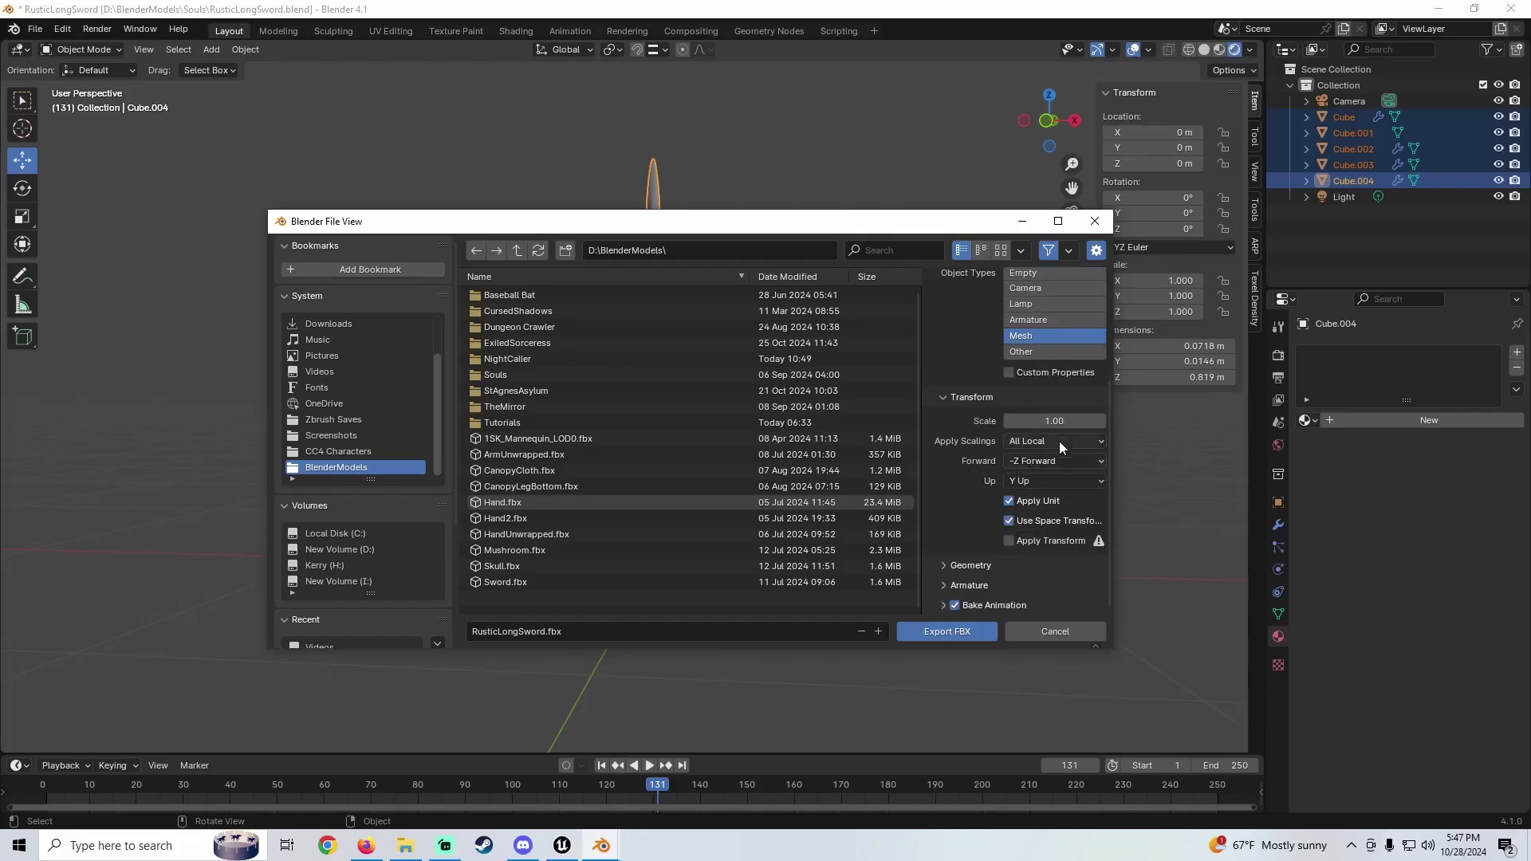
left_click(1021, 456)
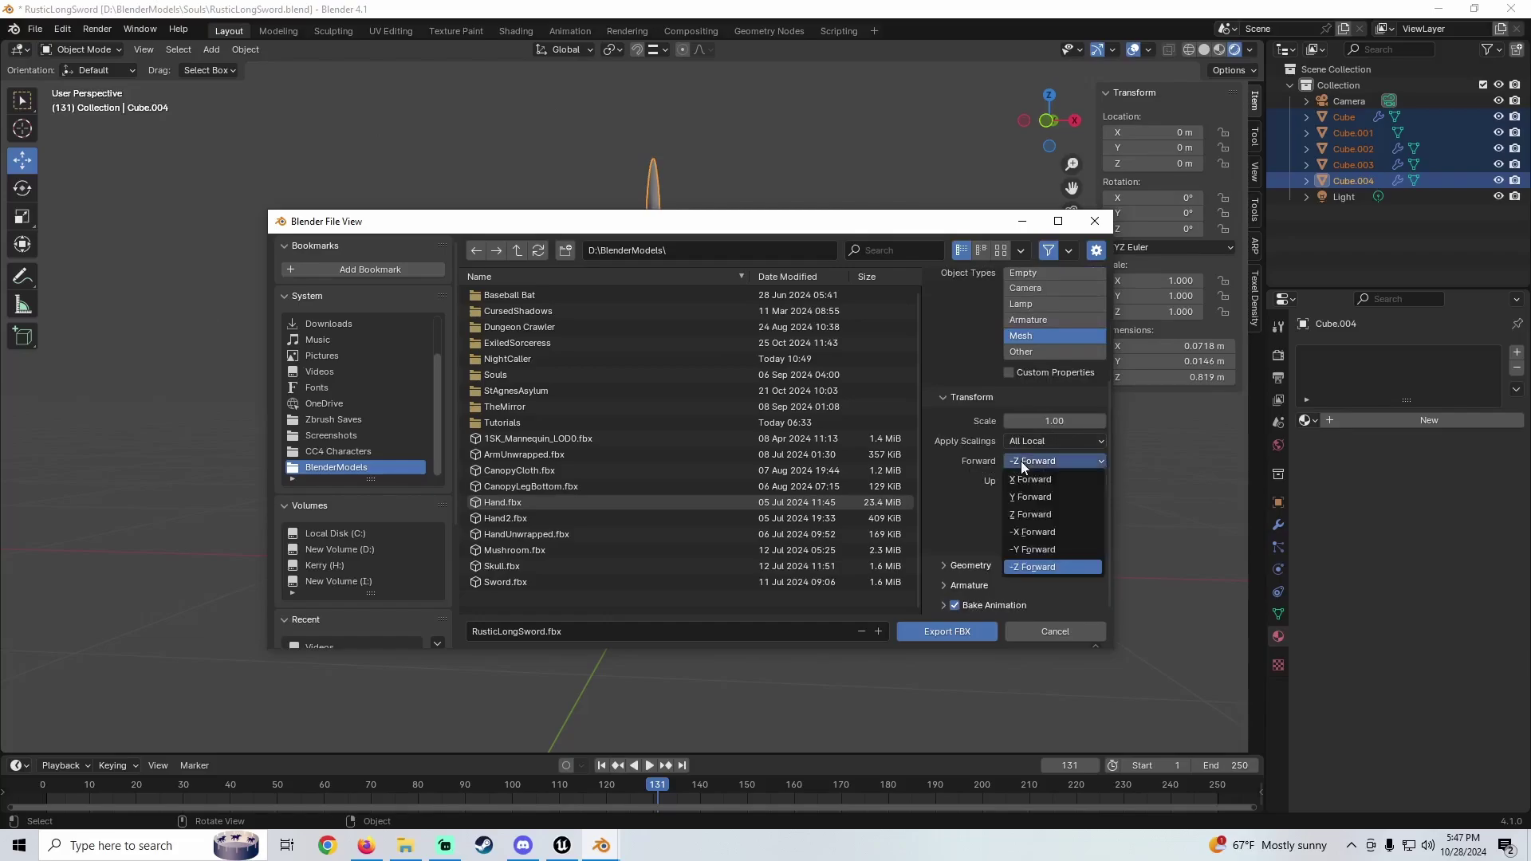
left_click(1035, 499)
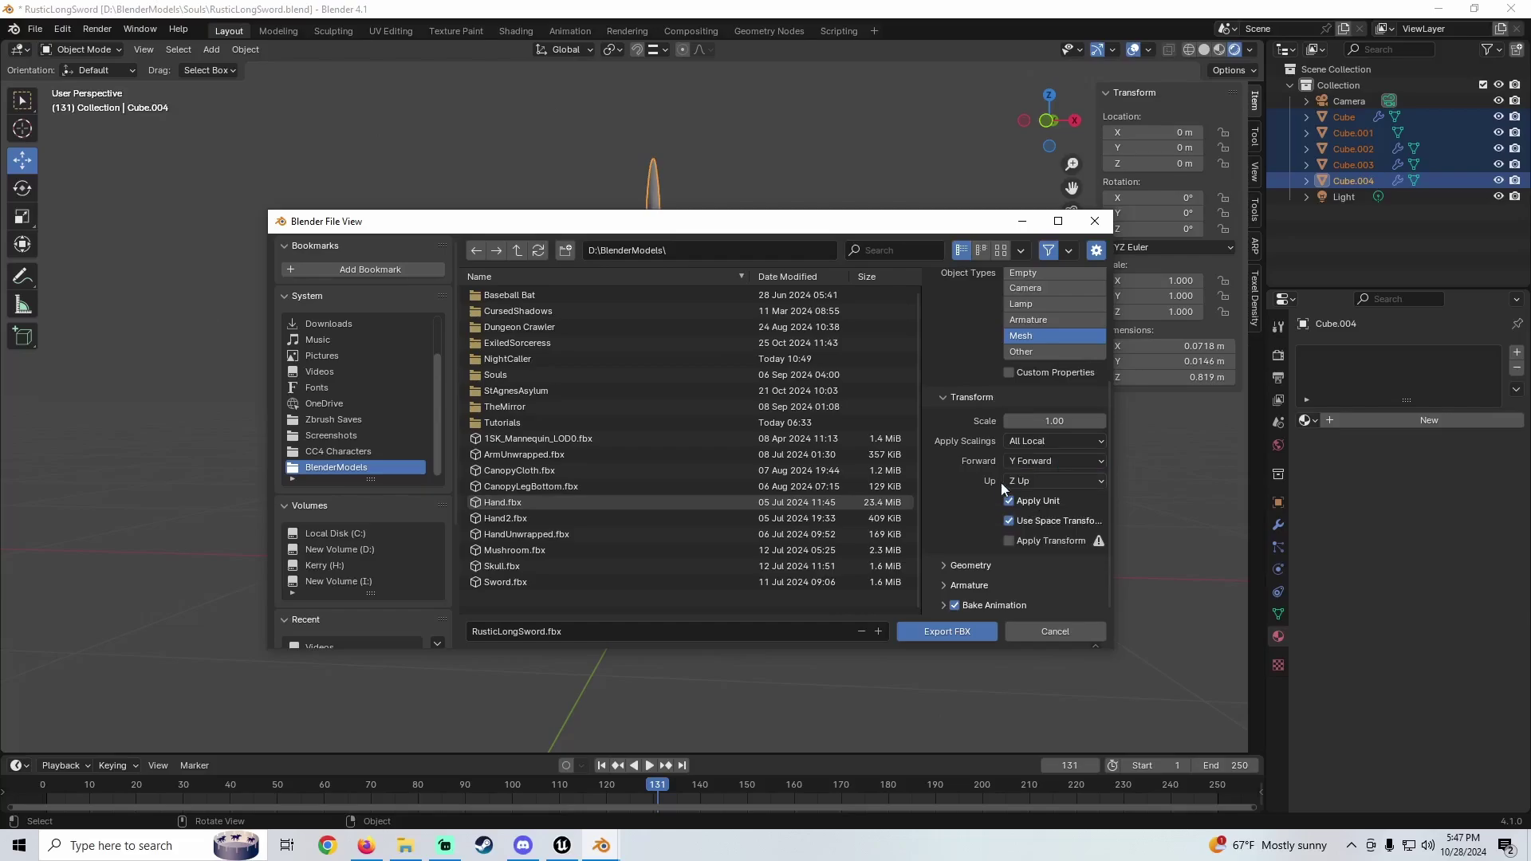
Set the geometry smoothing of the FBX export to Face, keeping Apply Modifiers on
left_click(944, 566)
scroll(951, 511, "down", 4)
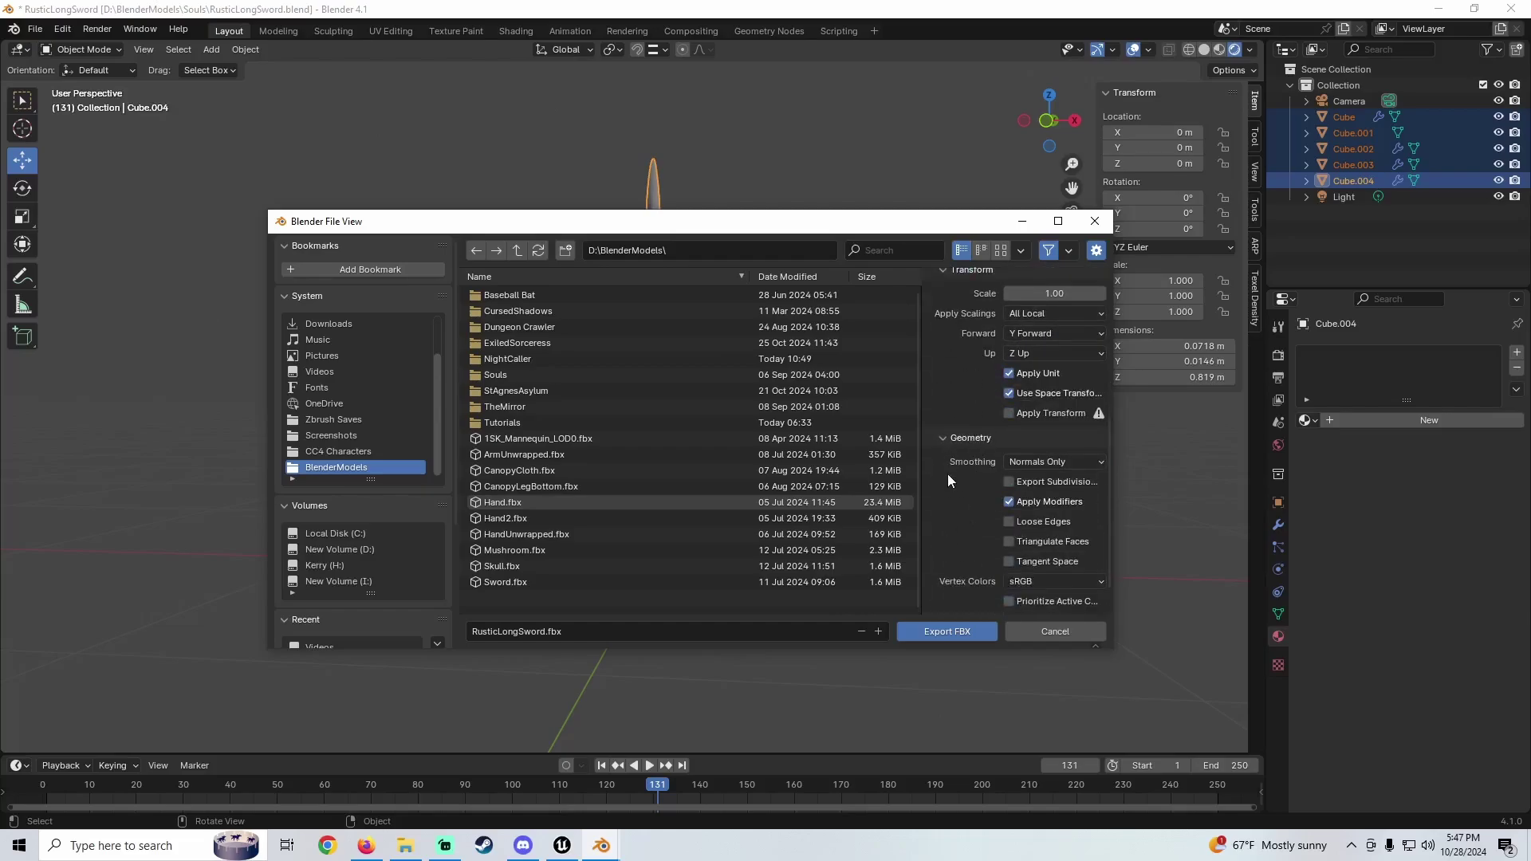
left_click(1016, 463)
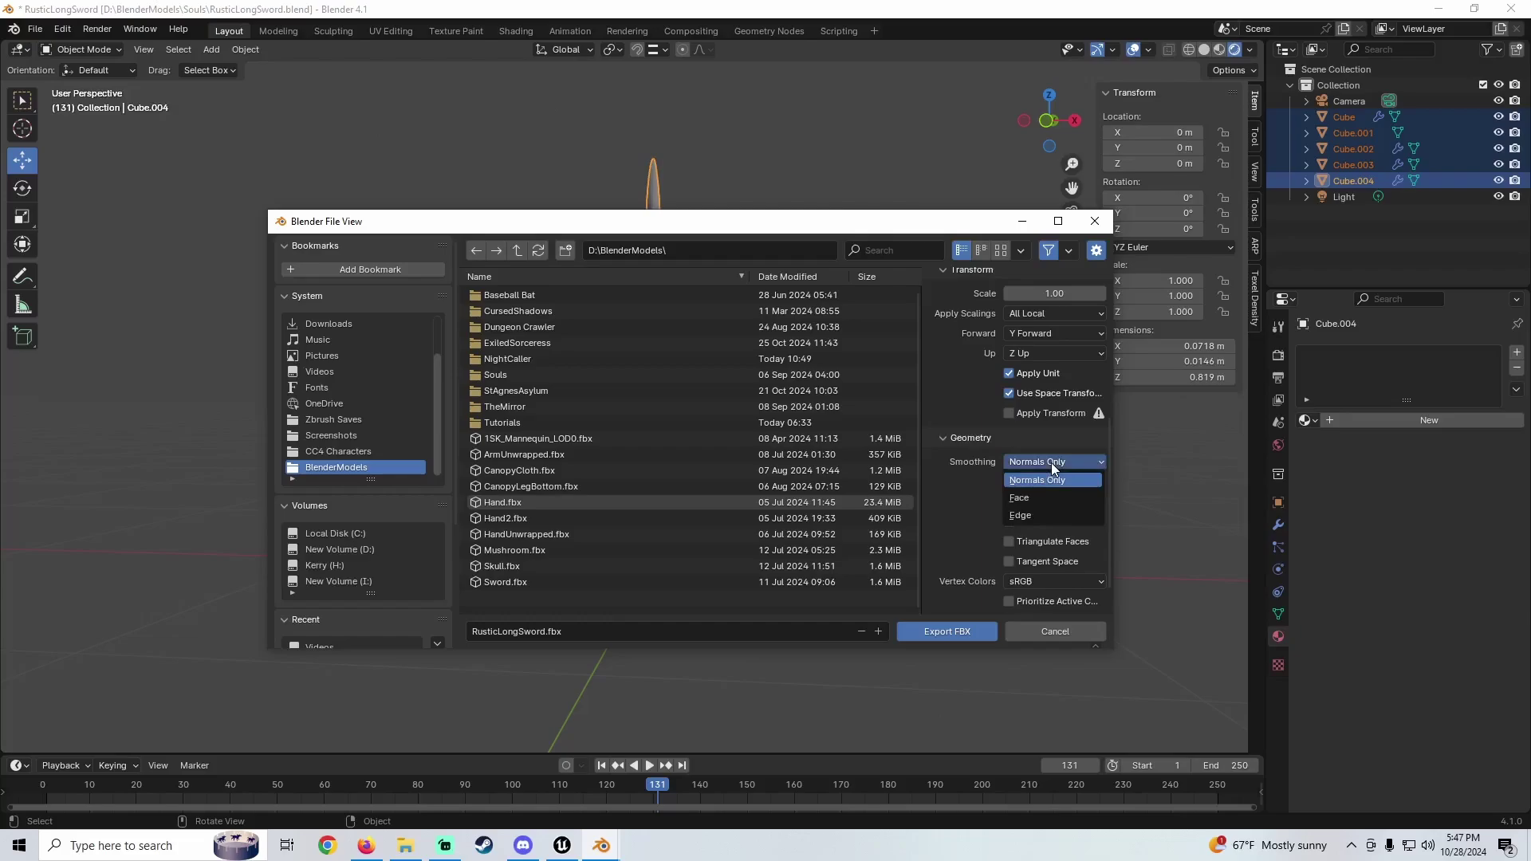
left_click(1019, 500)
scroll(961, 490, "down", 1)
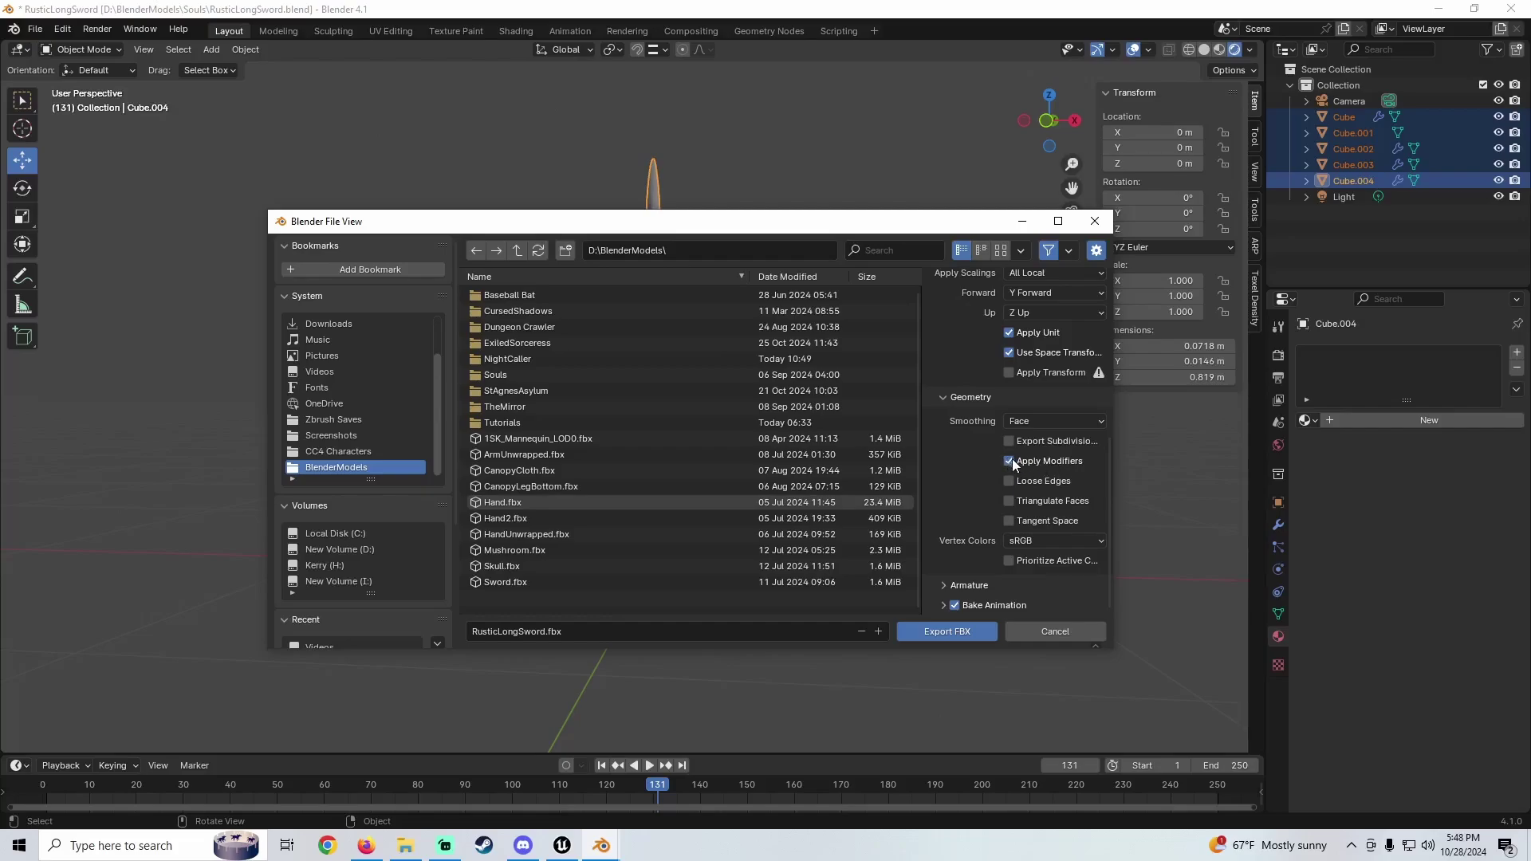
Export RusticLongSword.fbx with Add Leaf Bones and Bake Animation turned off
left_click(943, 586)
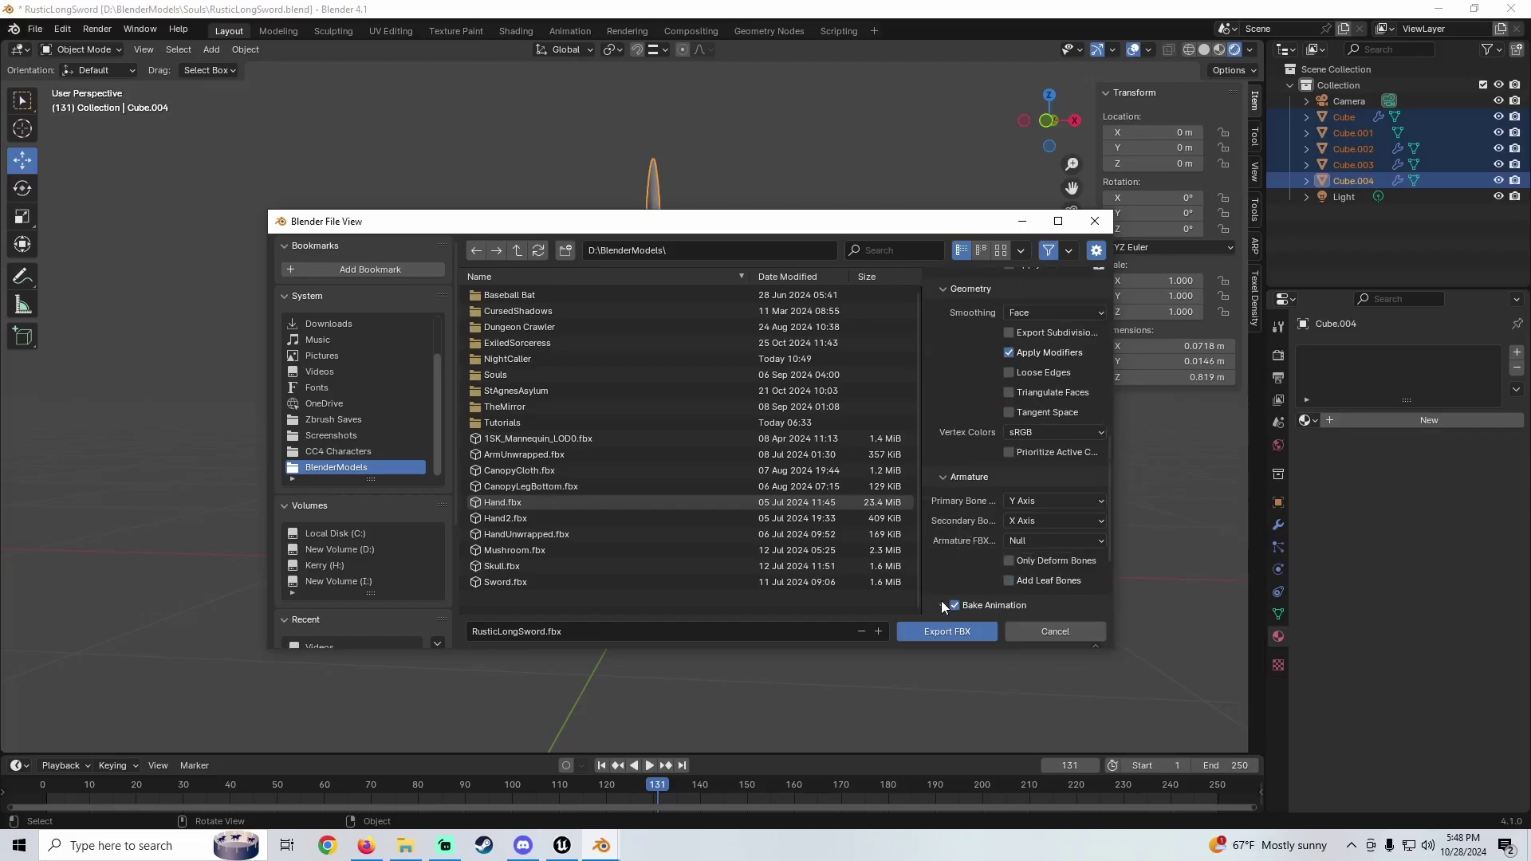
scroll(968, 511, "down", 4)
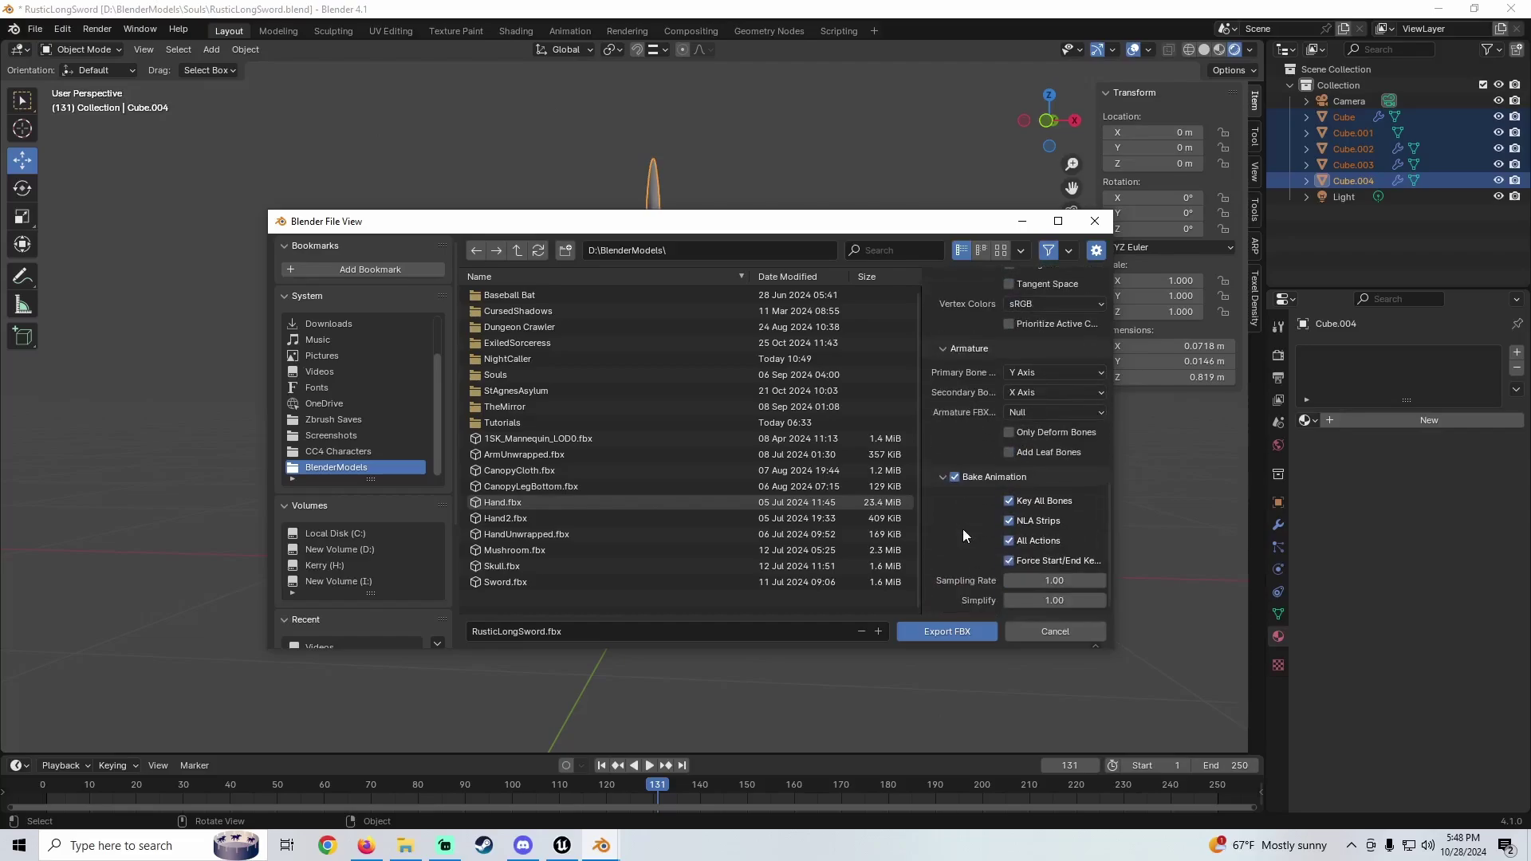
left_click(955, 477)
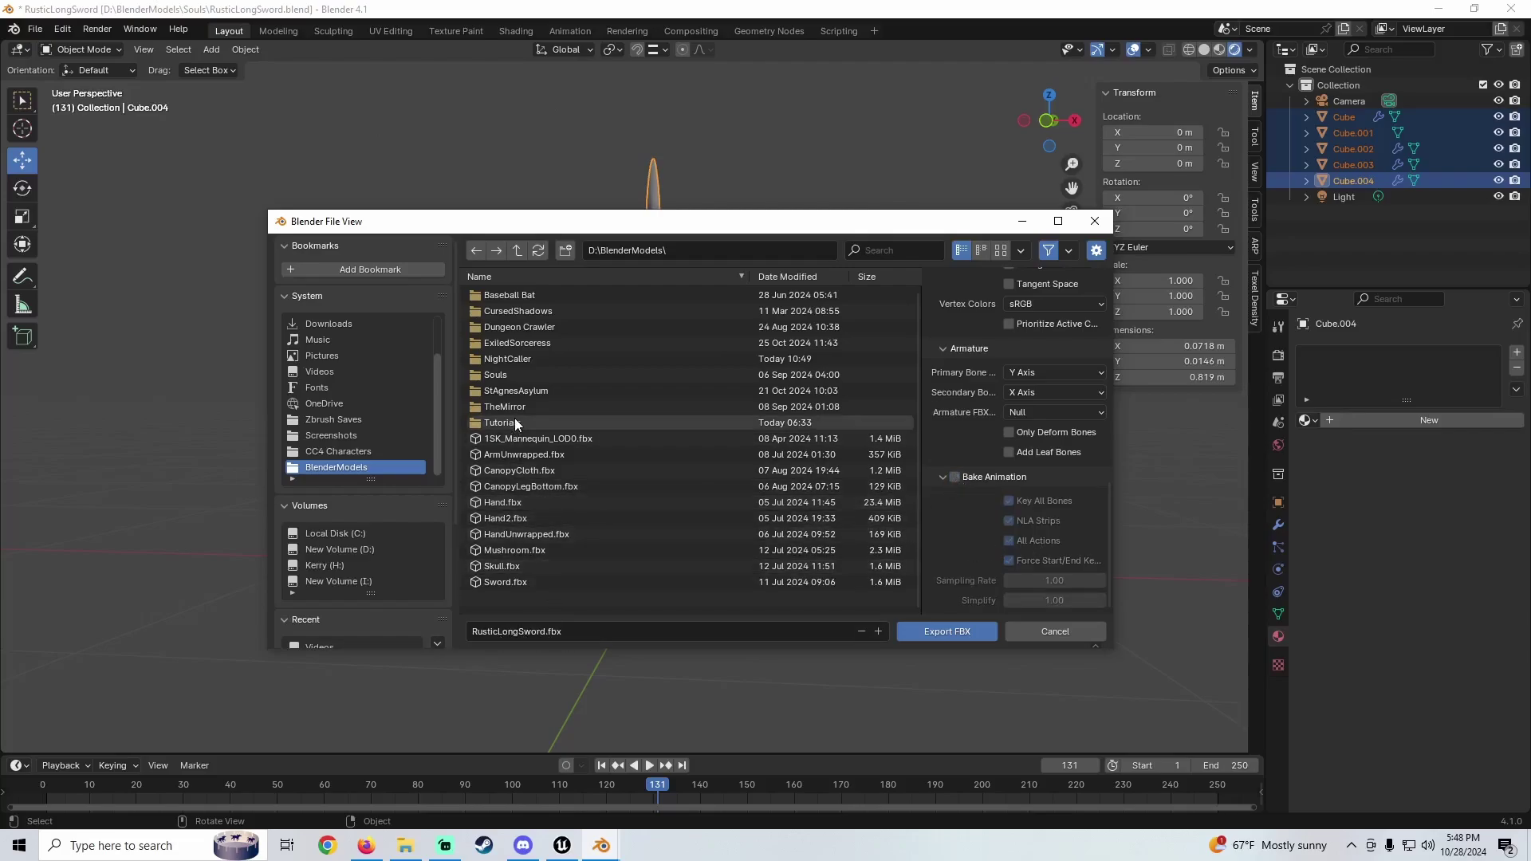
left_click(917, 634)
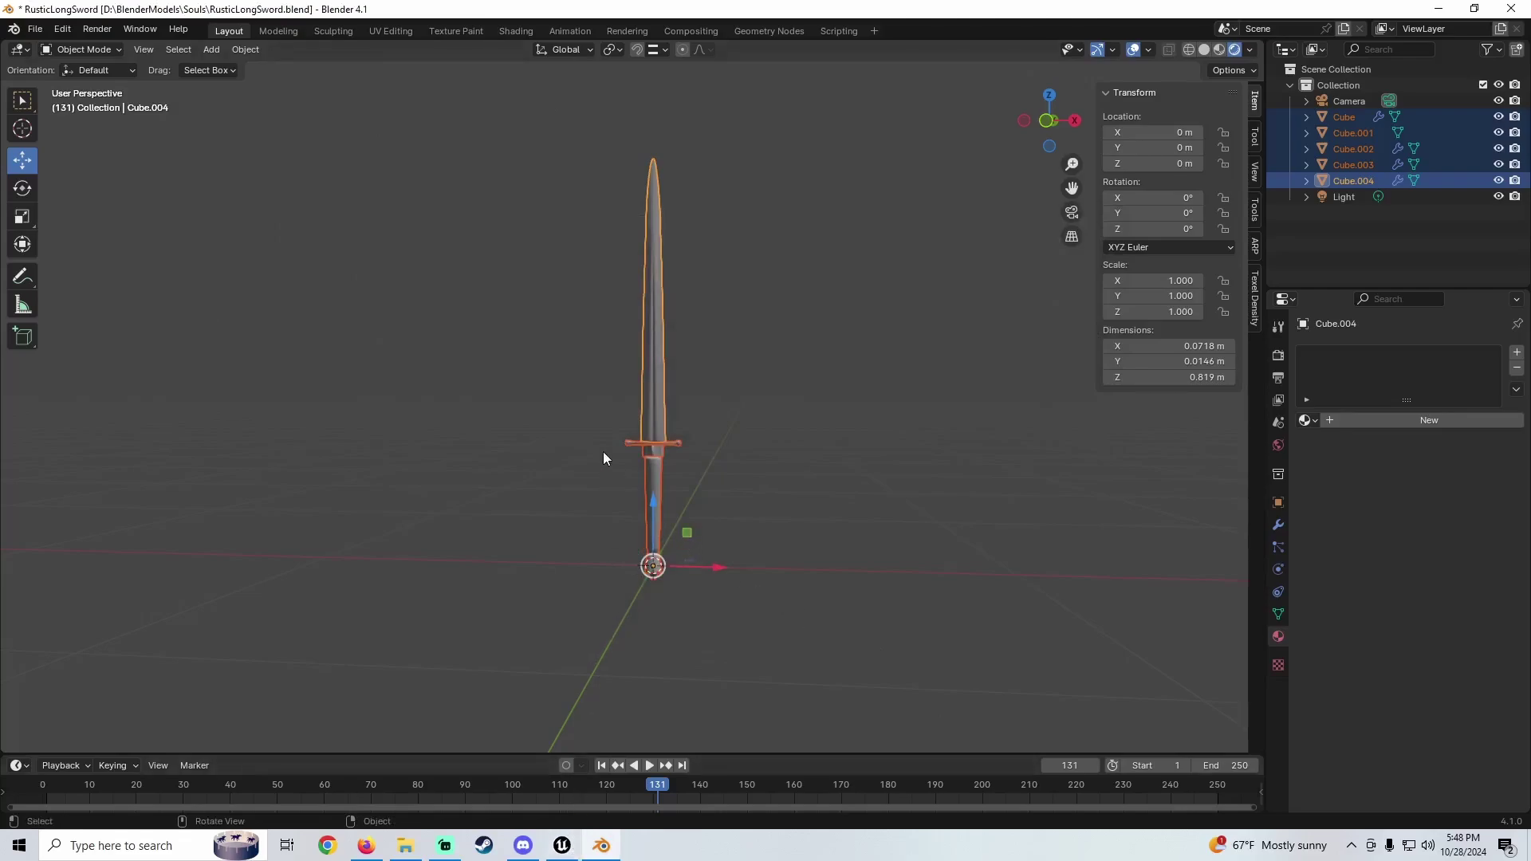
Switch to Unreal Engine and bring the RusticLongSword FBX from D:\BlenderModels into the ThirdPerson/Models content folder
left_click(561, 847)
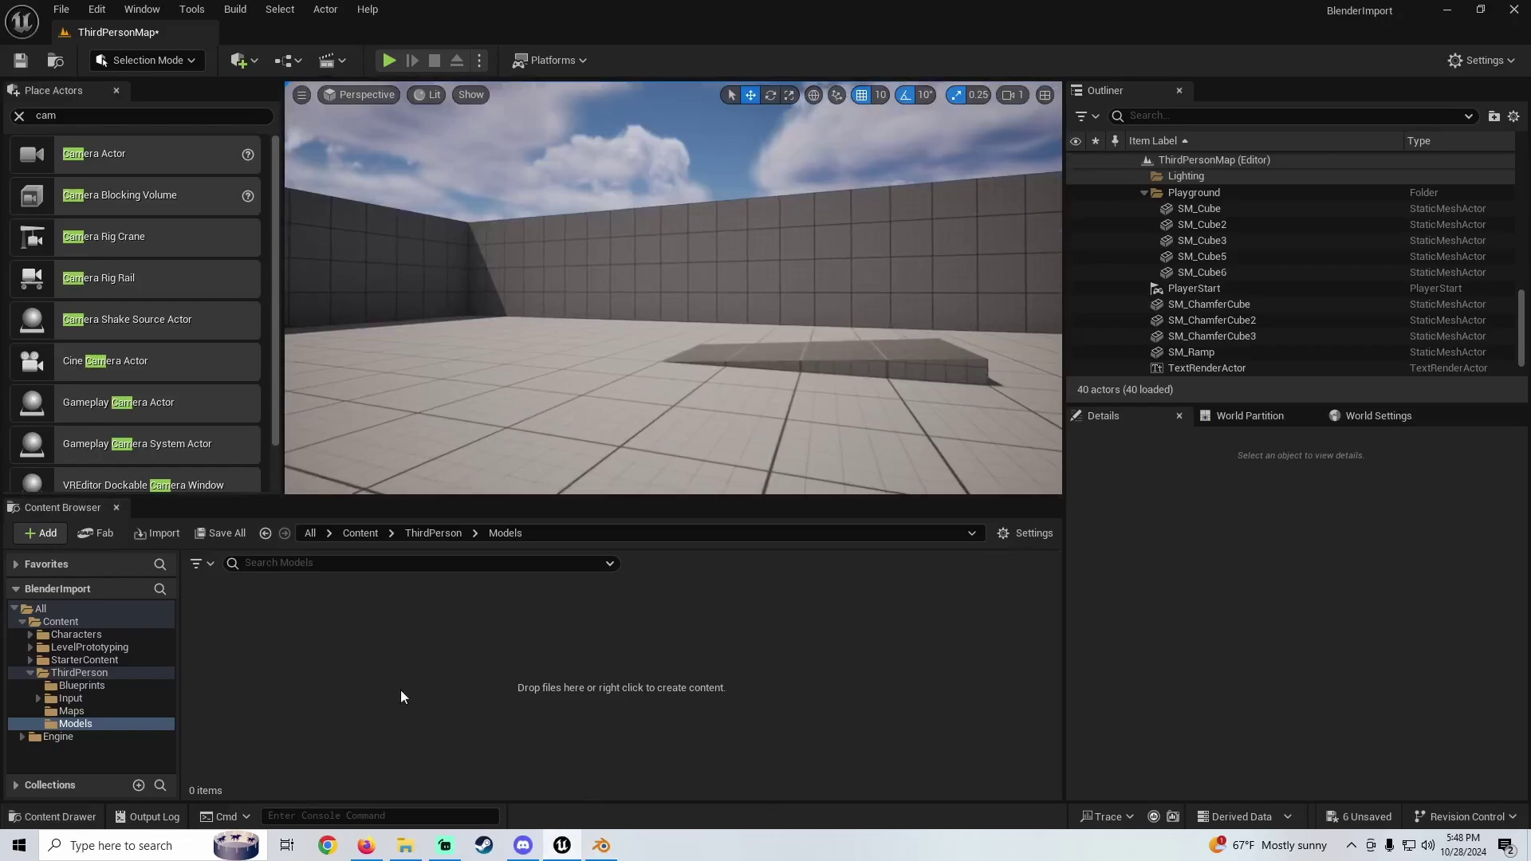
left_click(408, 846)
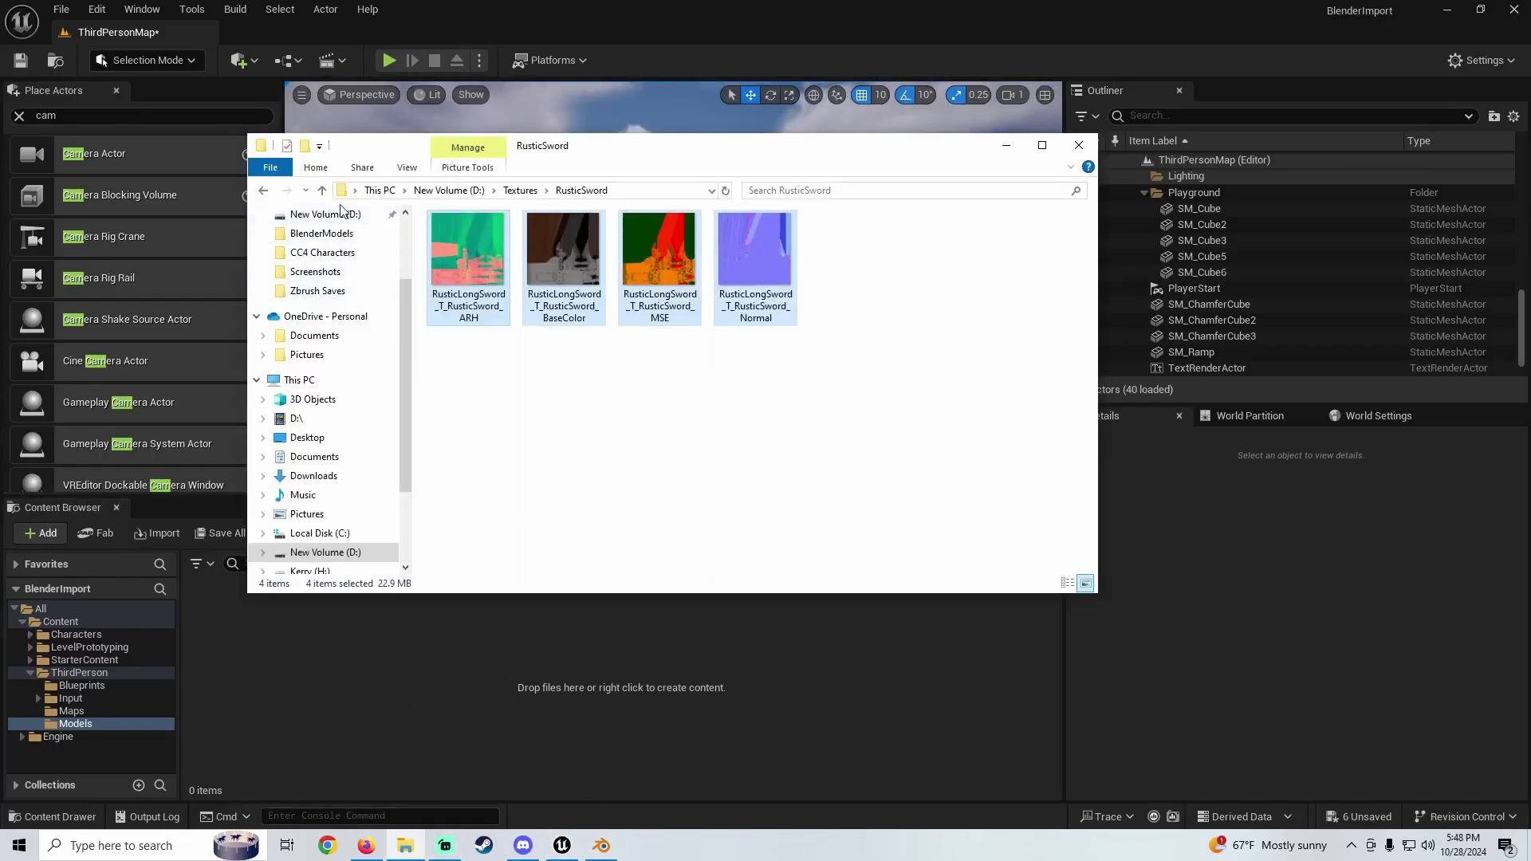
left_click(341, 217)
scroll(997, 358, "up", 5)
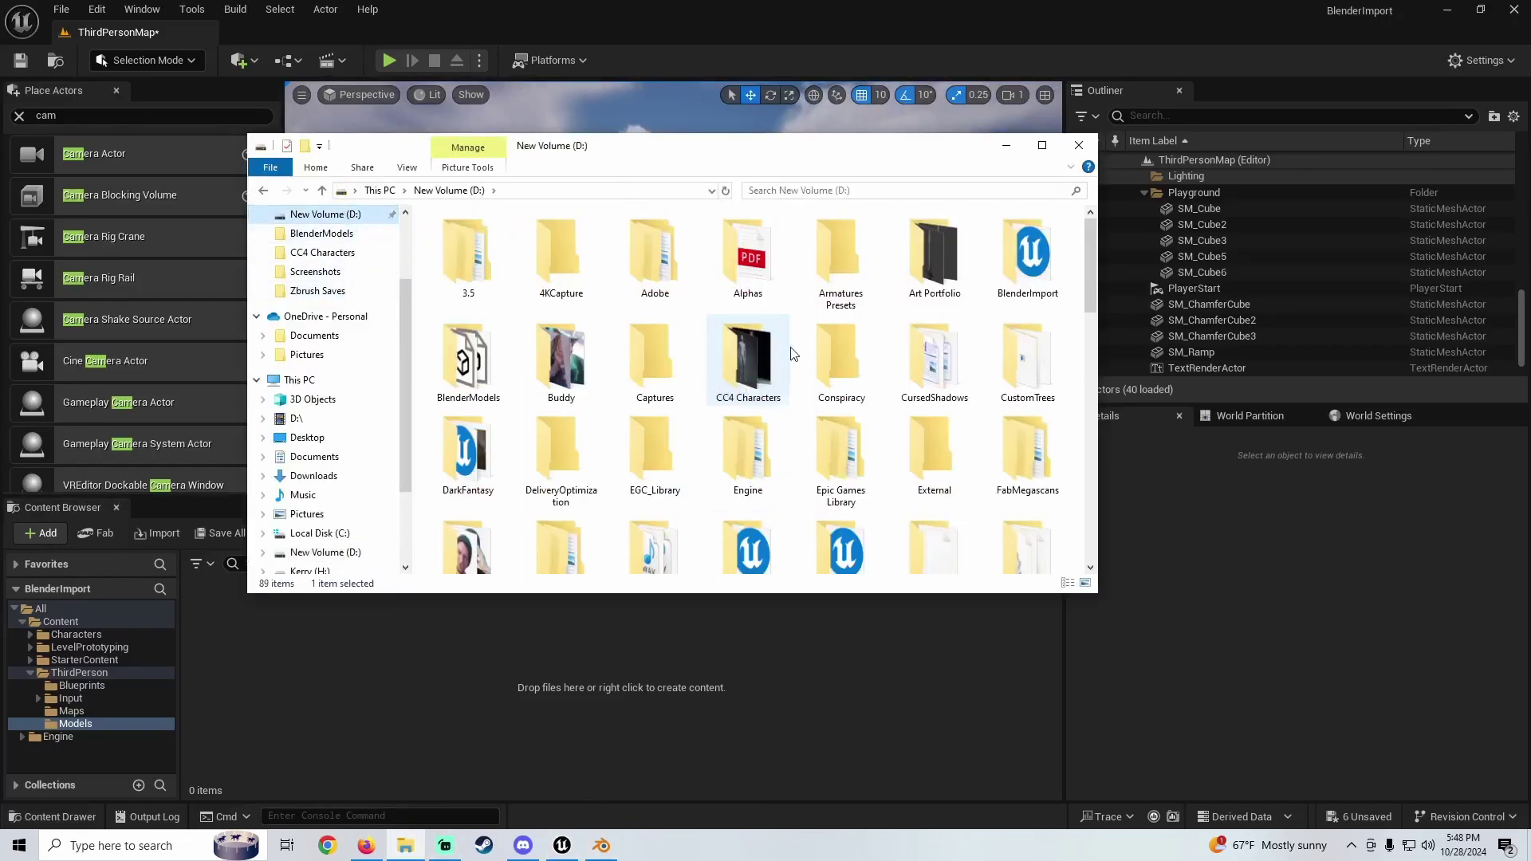
double_click(477, 360)
scroll(675, 341, "down", 2)
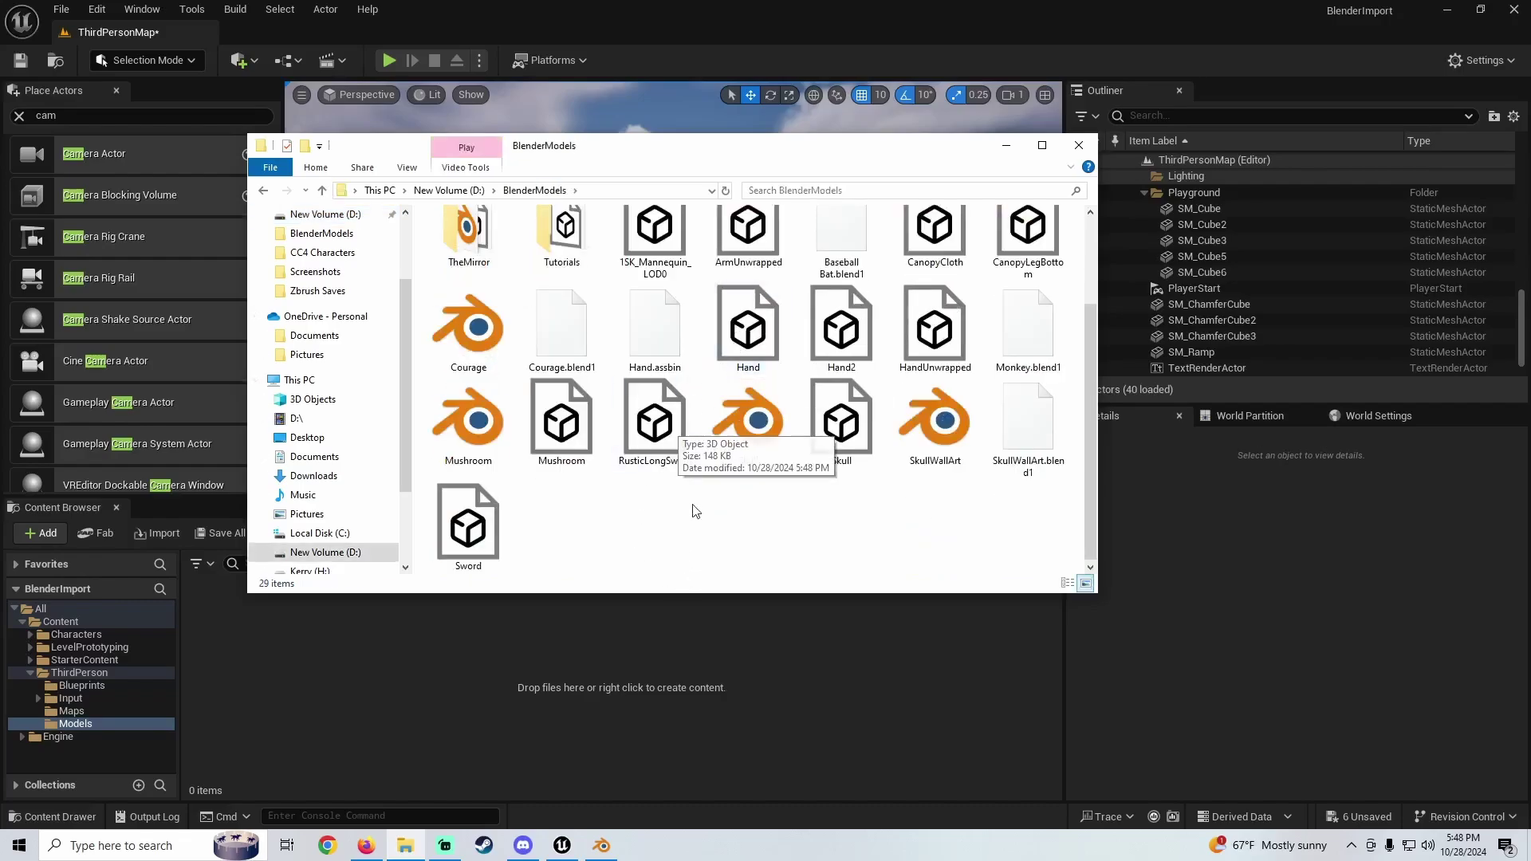
left_click_drag(660, 411, 370, 725)
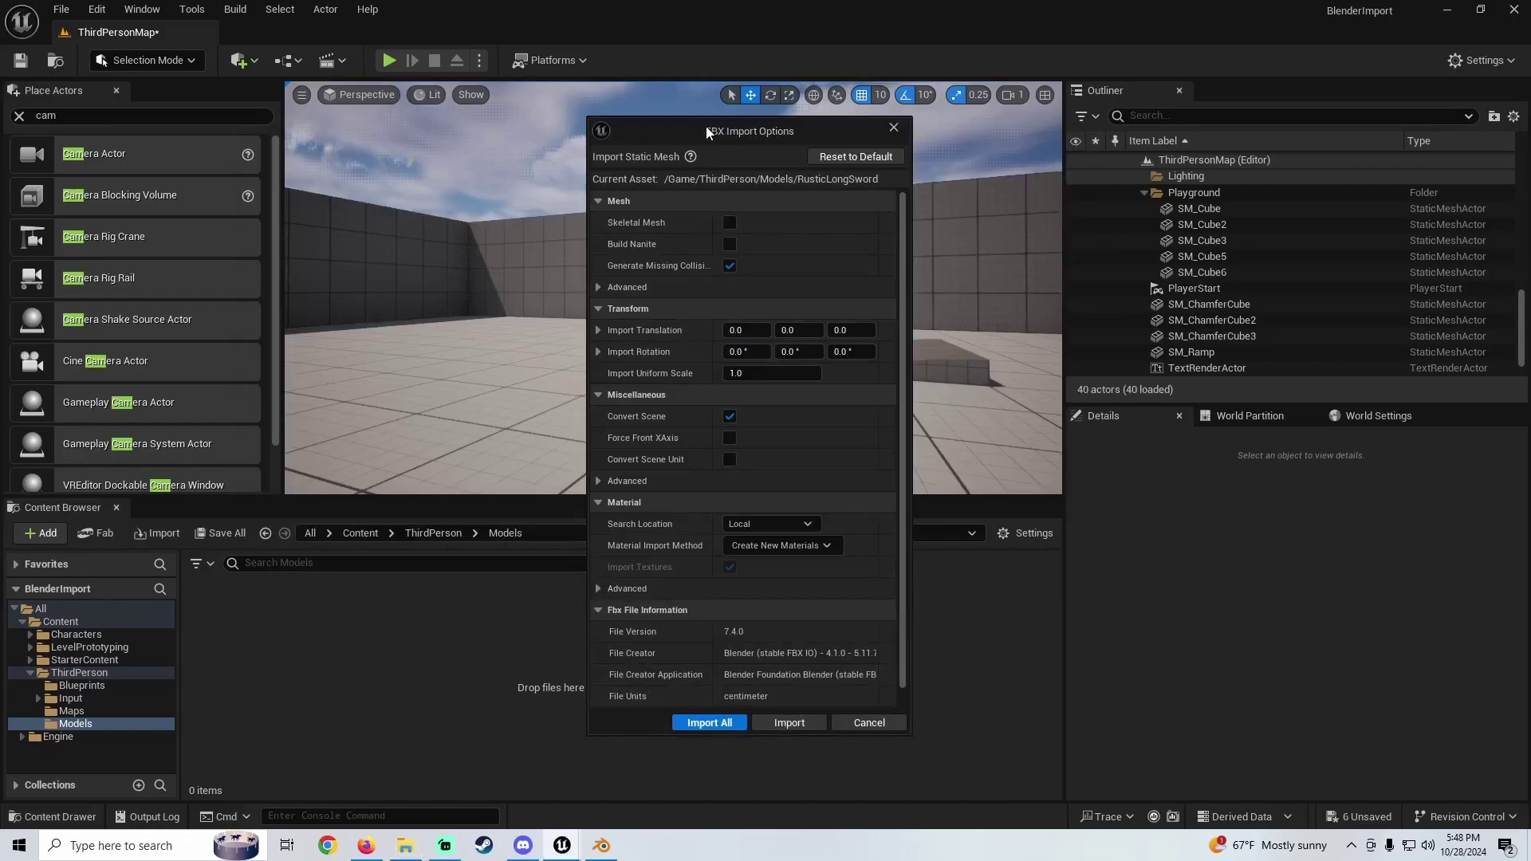
Expand the advanced mesh import settings and import all sword parts as static meshes with Combine Meshes off
mouse_move(706, 126)
left_mouse_down()
mouse_move(740, 126)
mouse_move(706, 136)
left_mouse_up()
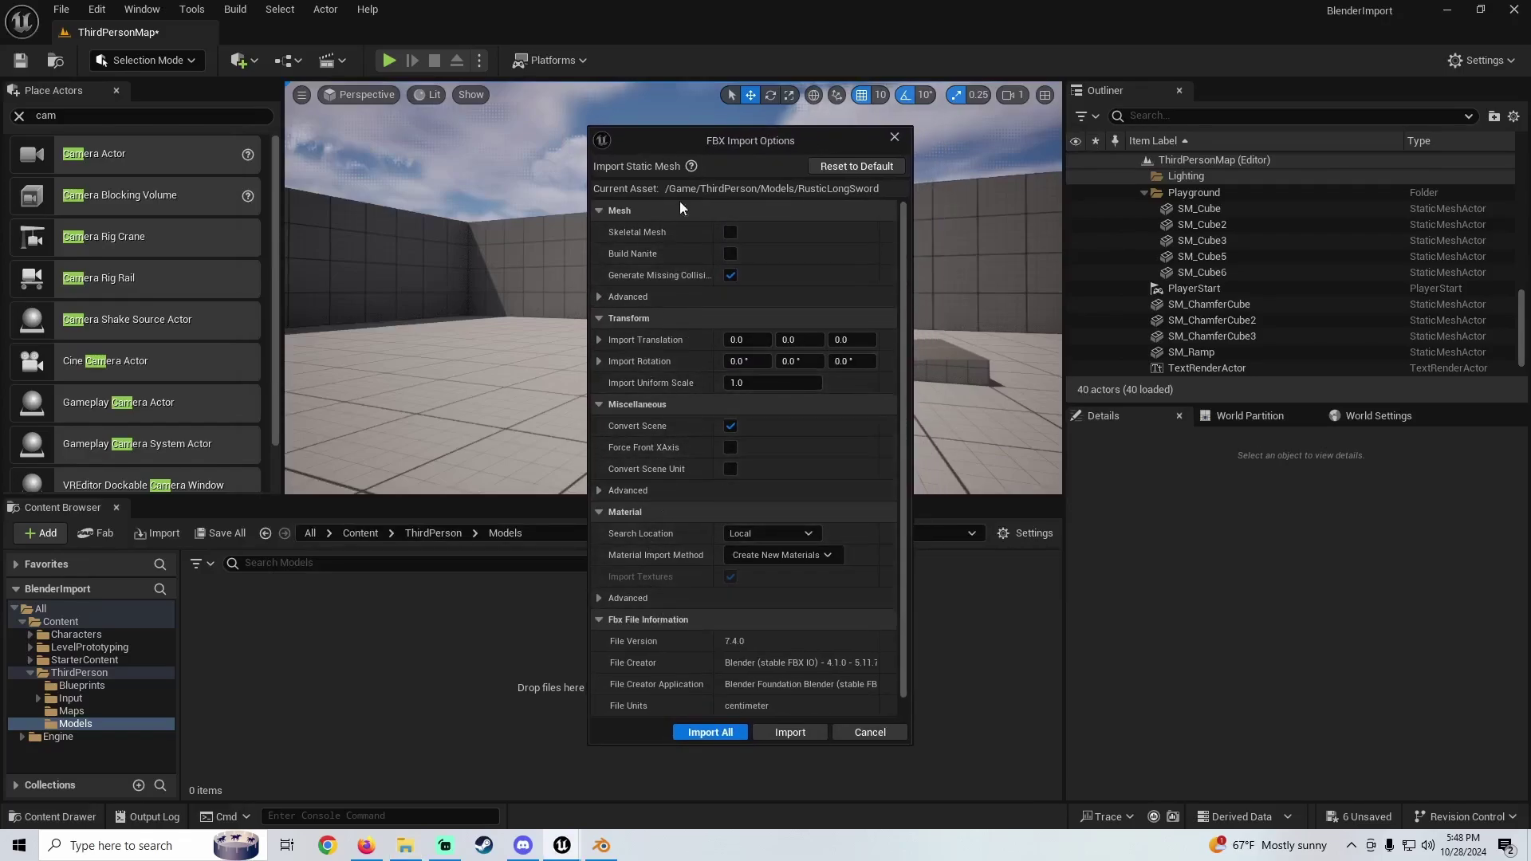
left_click_drag(714, 133, 673, 124)
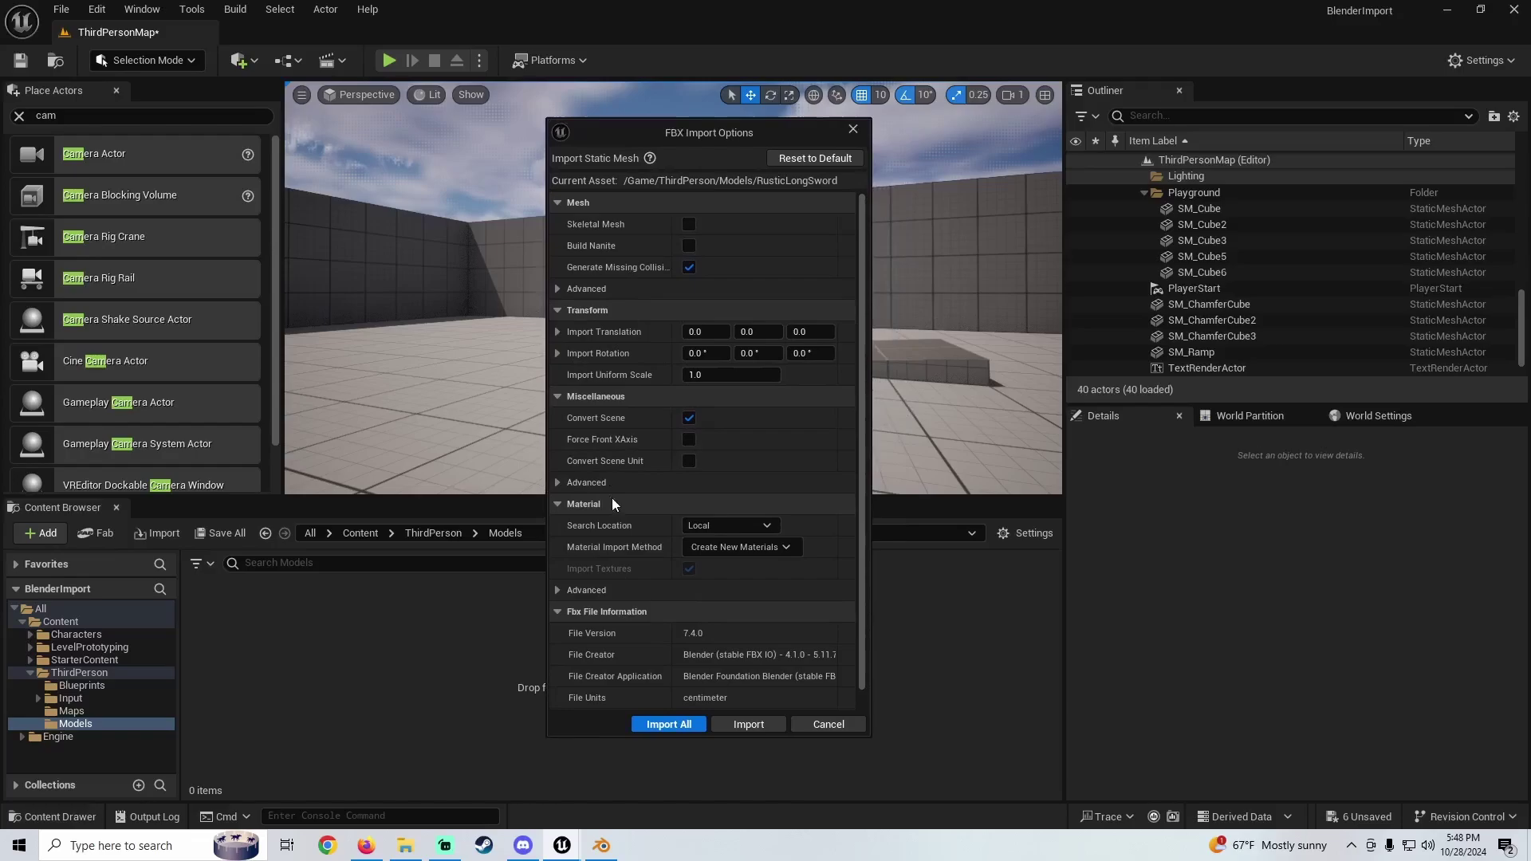
left_click(557, 289)
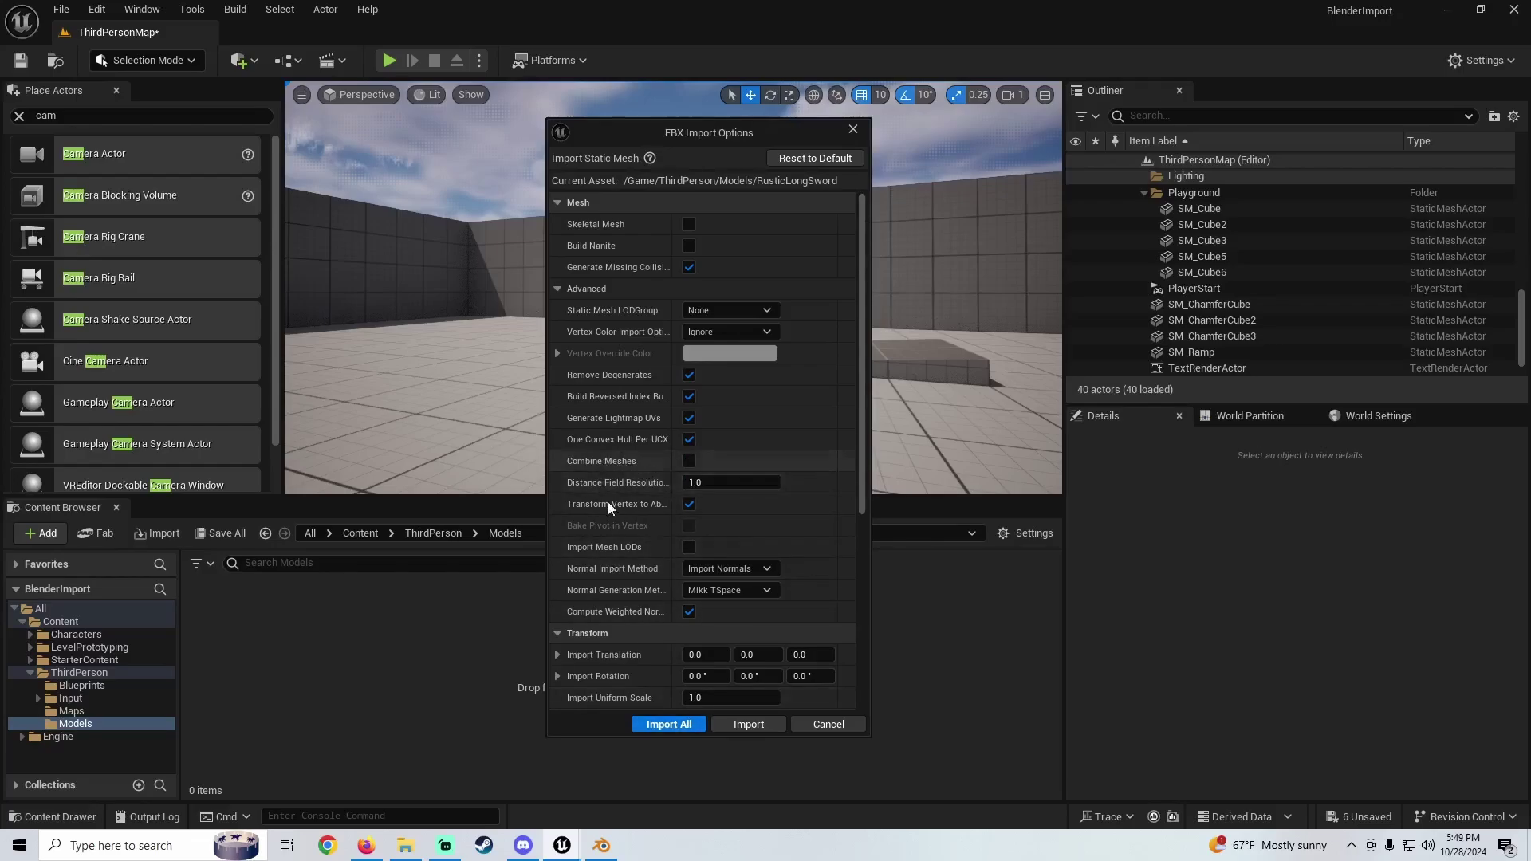
left_click(662, 722)
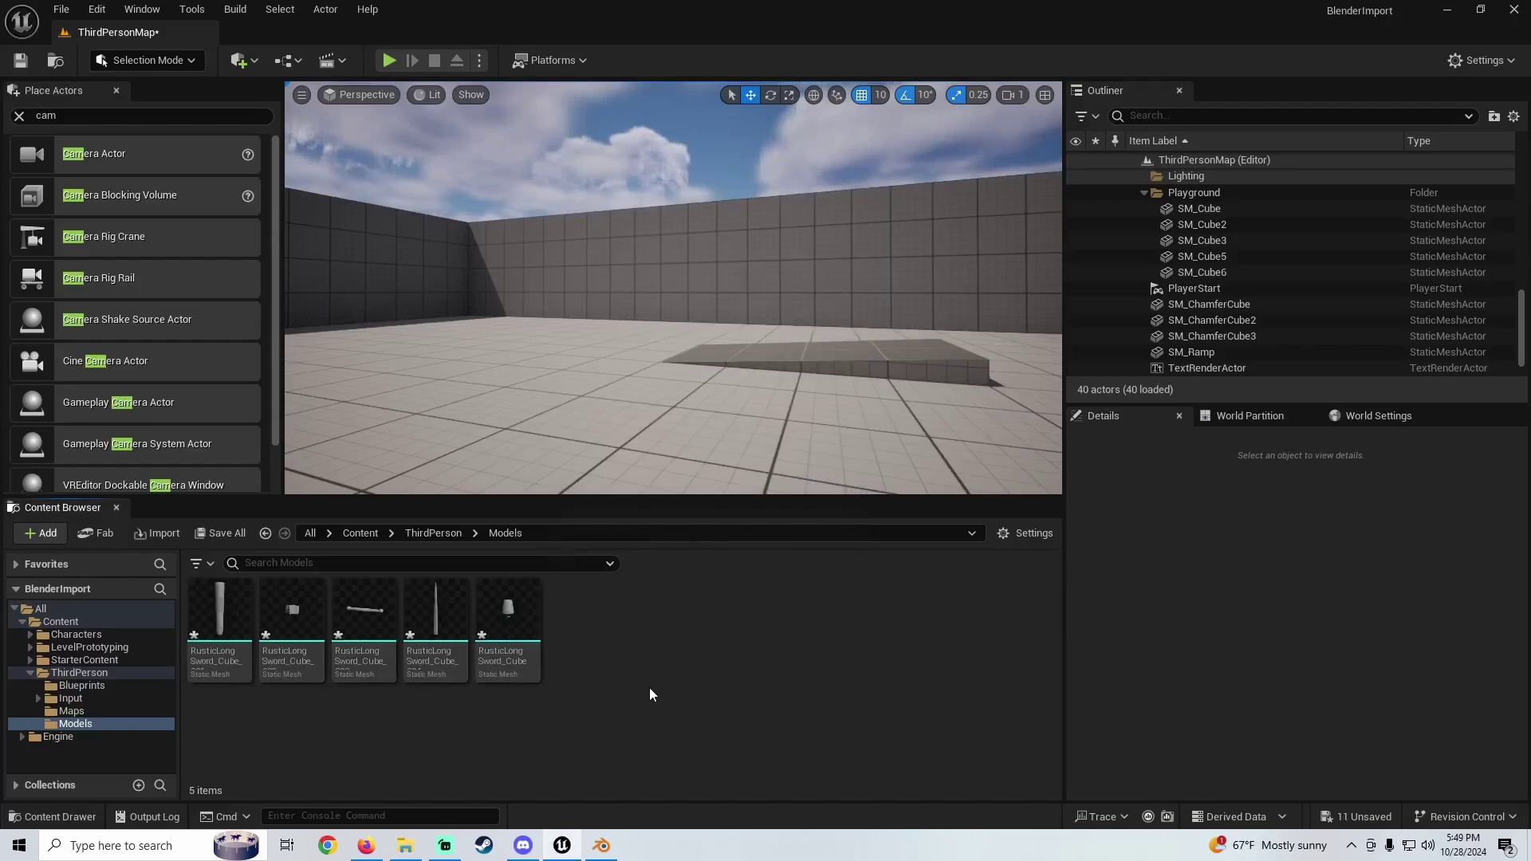
Place all five imported sword meshes together in the level on the floor near the ramp
left_click_drag(224, 643, 223, 668)
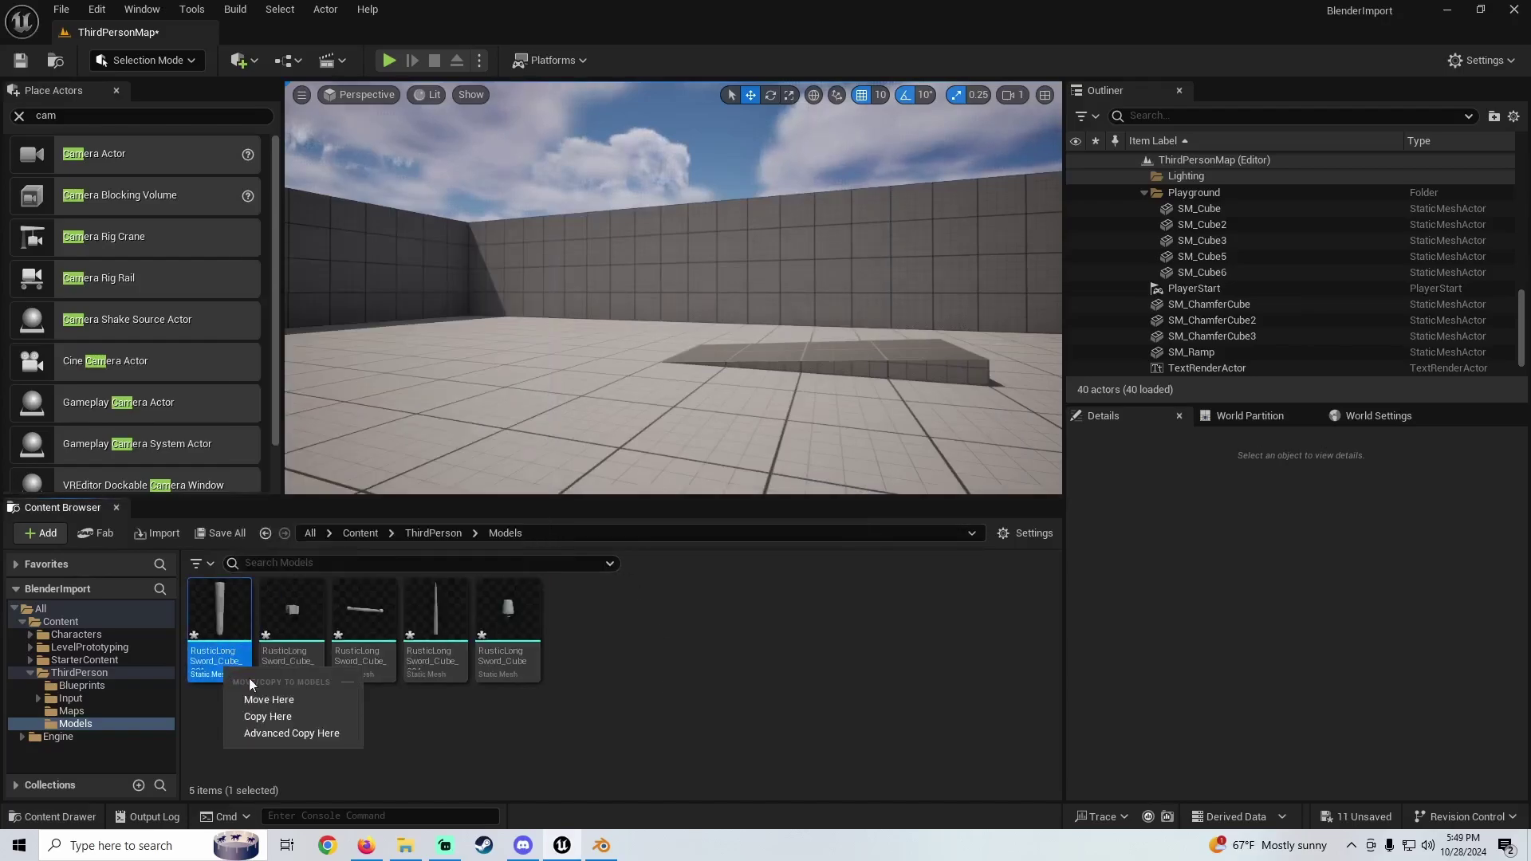
left_click(688, 705)
key("ctrl+a")
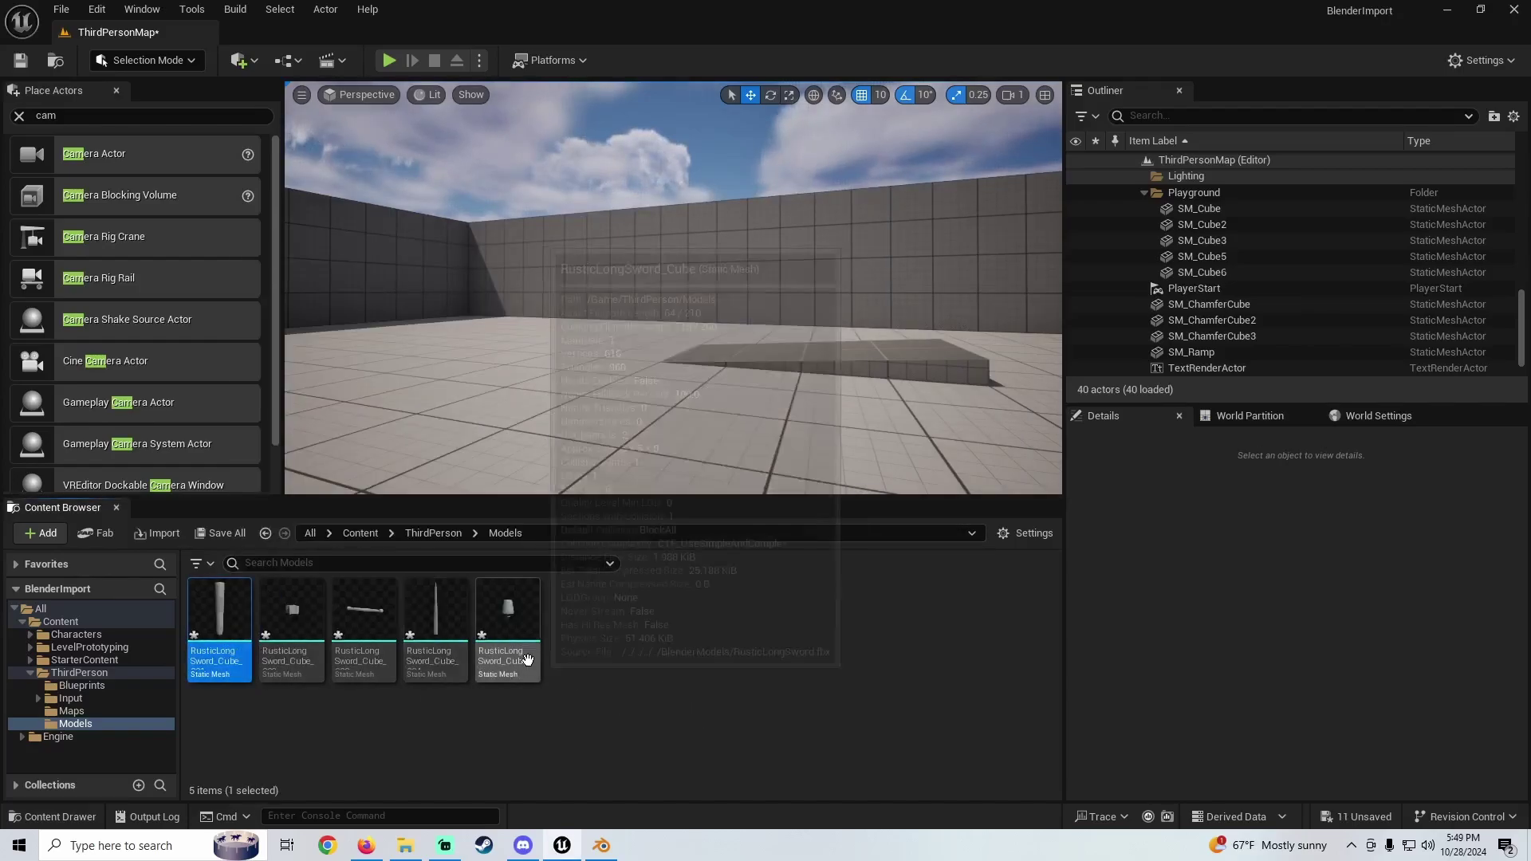
left_click_drag(526, 630, 591, 428)
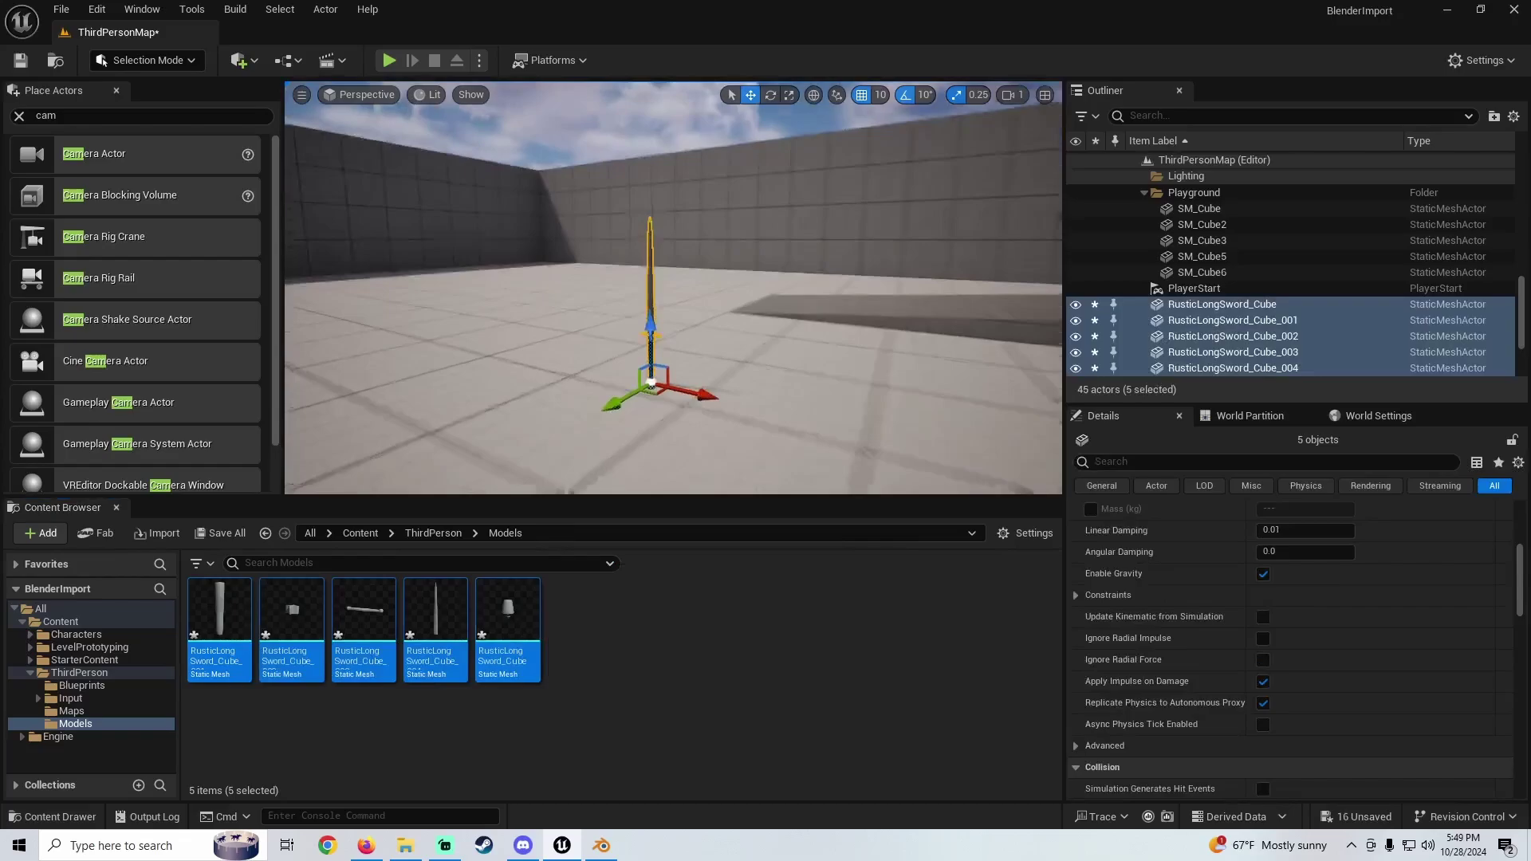
right_click_drag(591, 427, 602, 457)
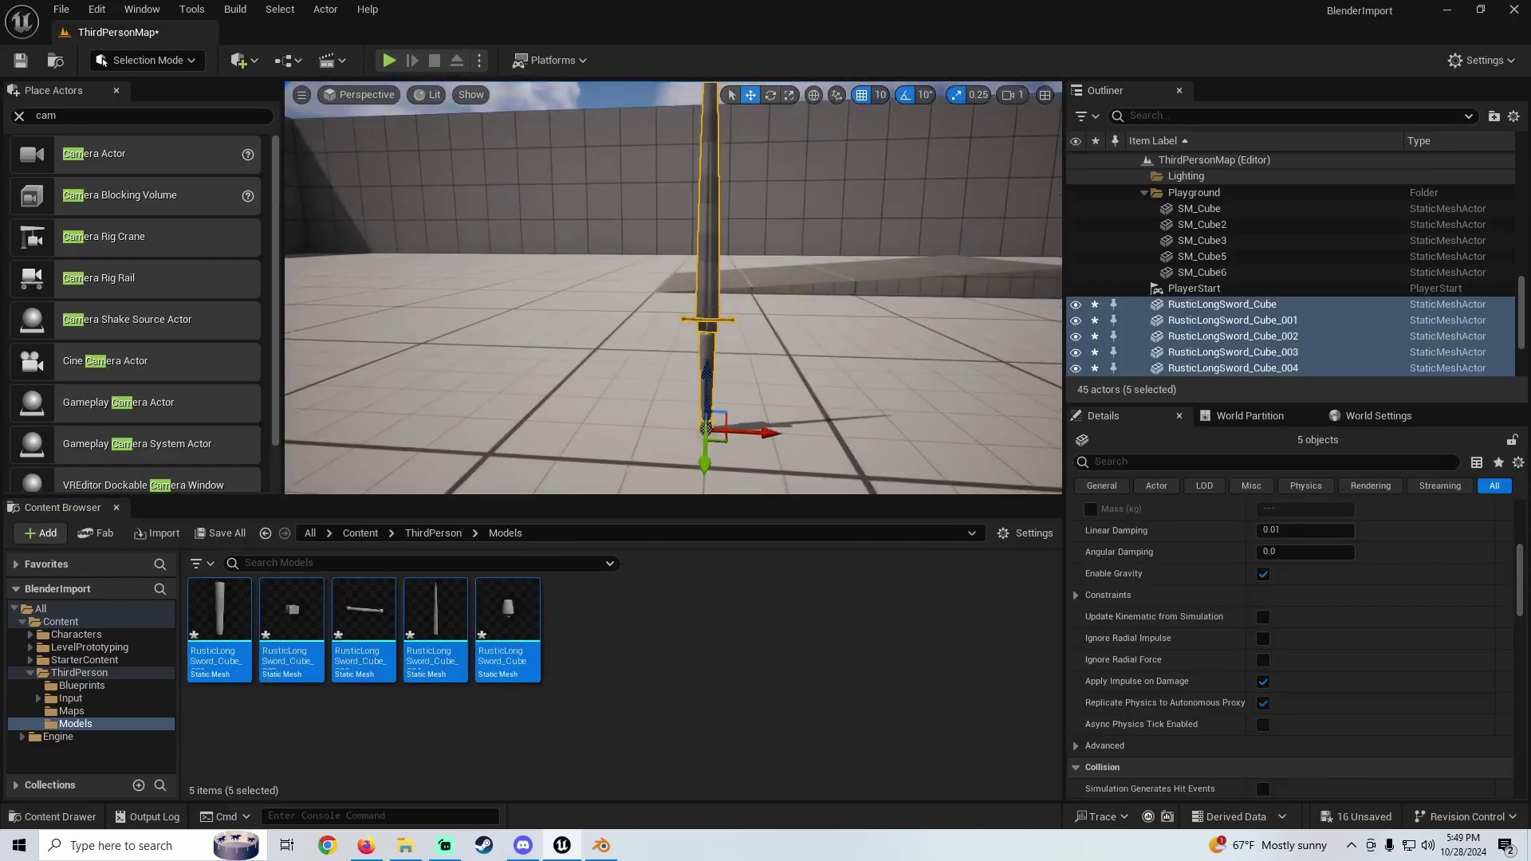
Raise the five selected sword parts above the floor and view the assembled sword from several sides
left_click_drag(705, 374, 702, 300)
right_click_drag(676, 304, 590, 391)
key("s")
key("w")
key("s")
key("w")
key("d")
key("w")
key("s")
Create a material named M_Sword in the Models folder and open it in the material editor
right_click(581, 637)
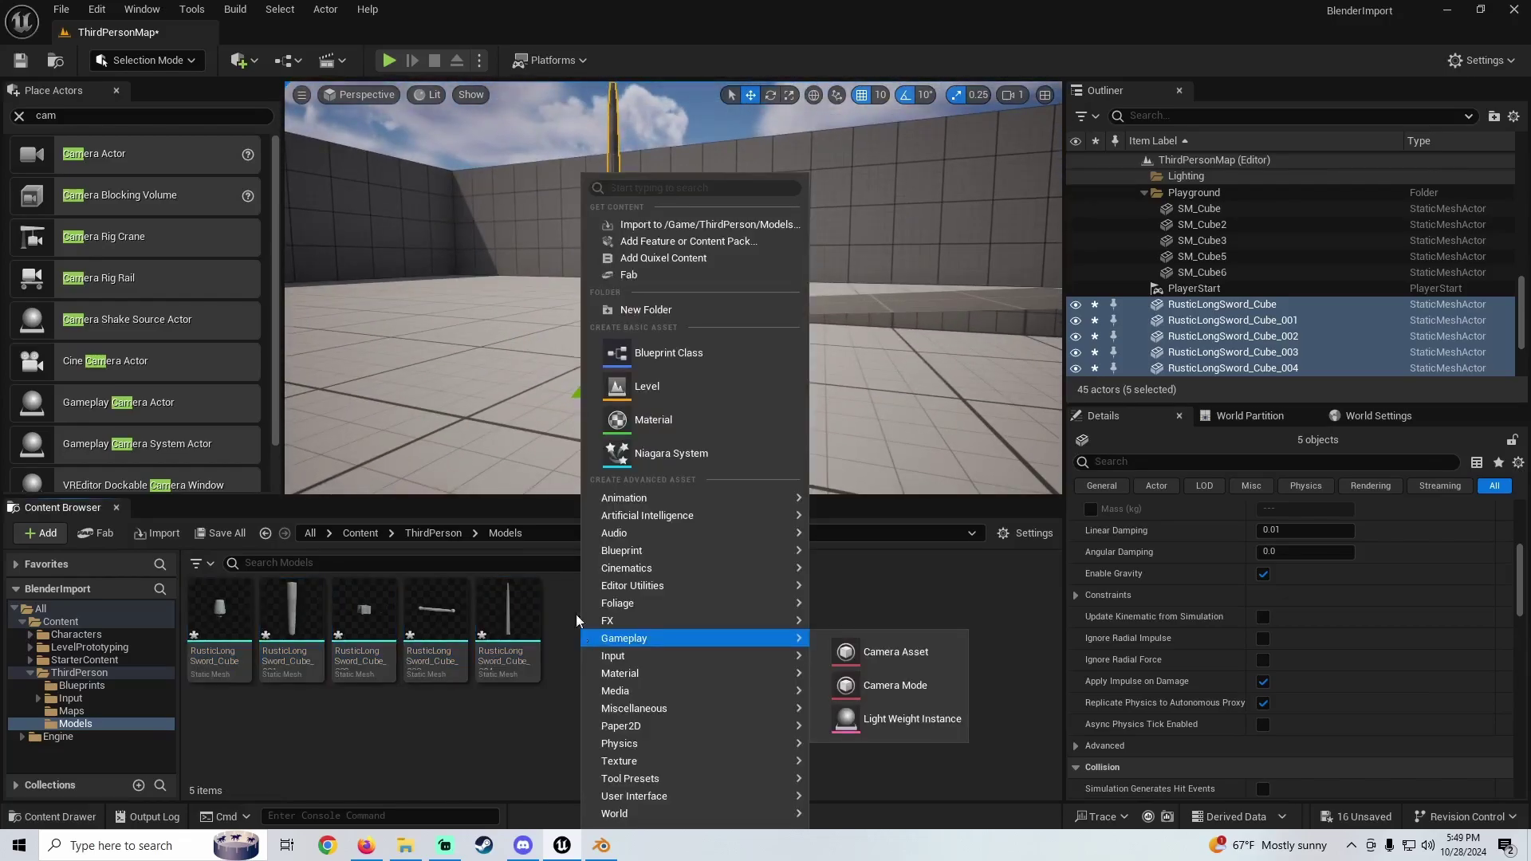
mouse_move(668, 674)
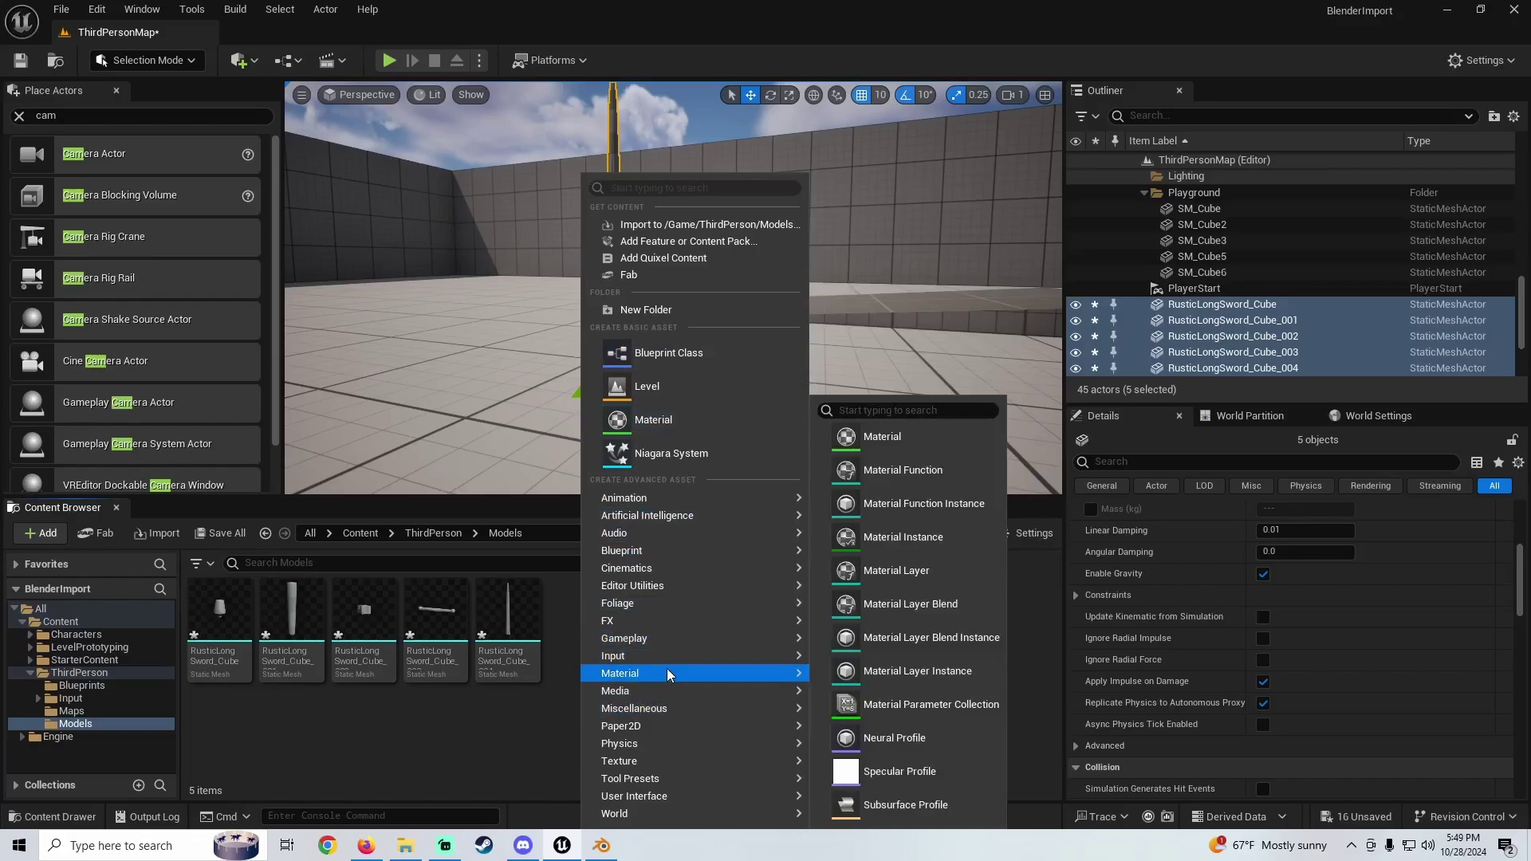
left_click(692, 421)
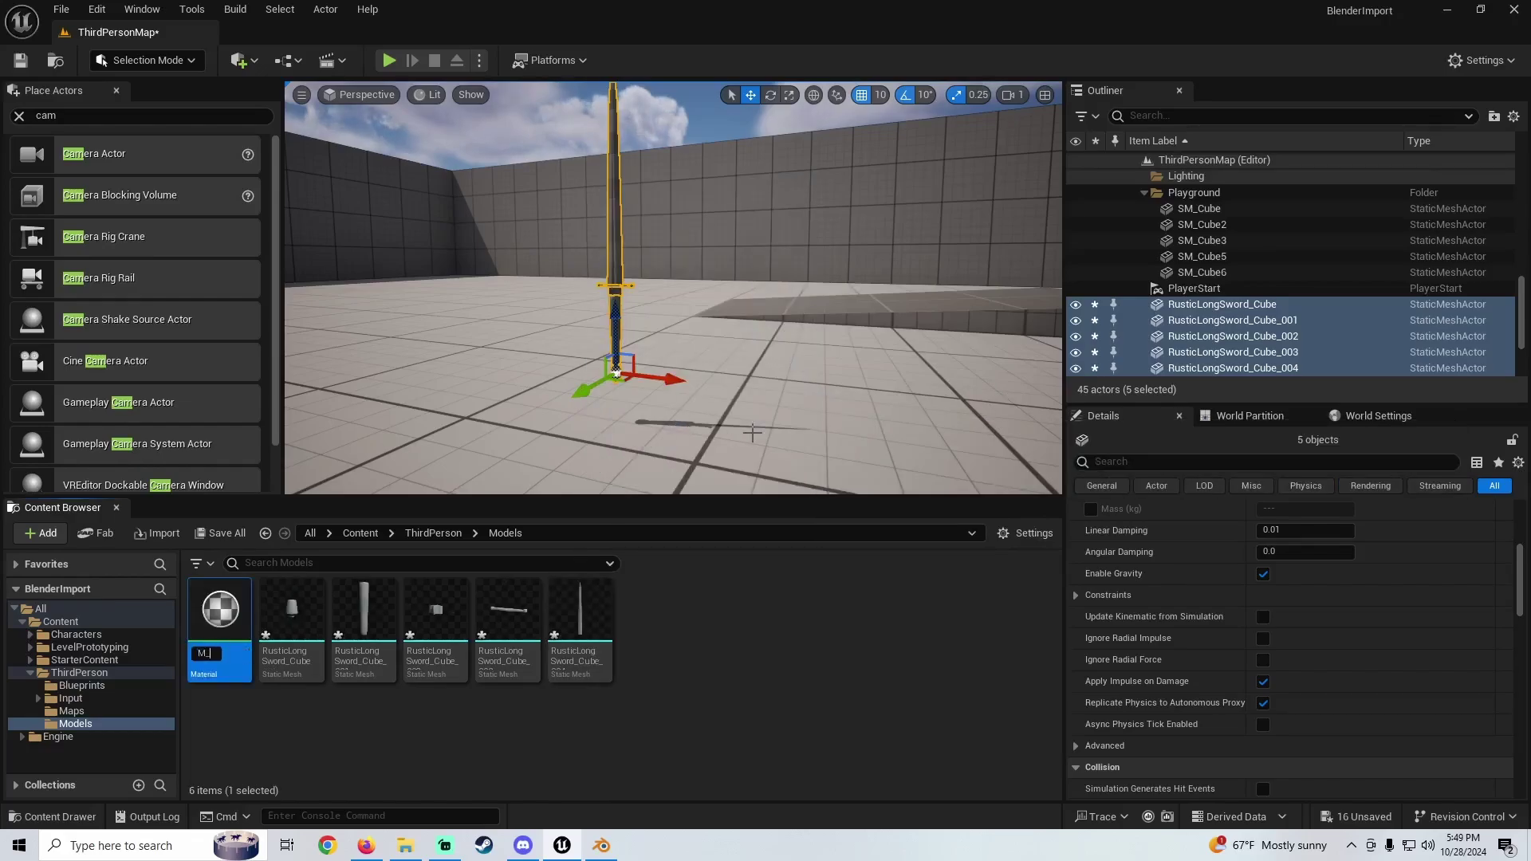
key("Return")
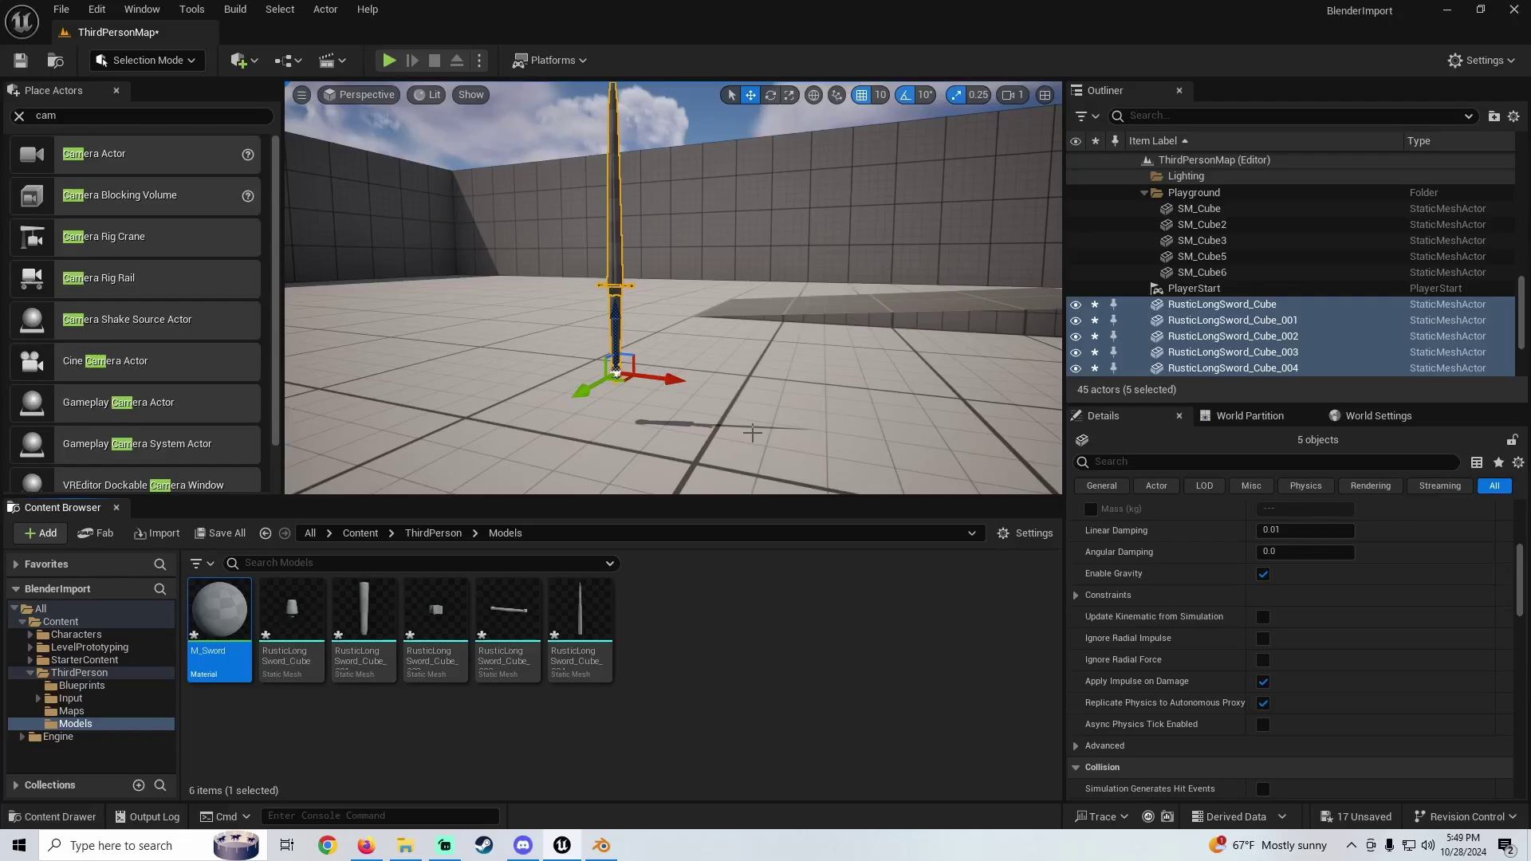
double_click(204, 630)
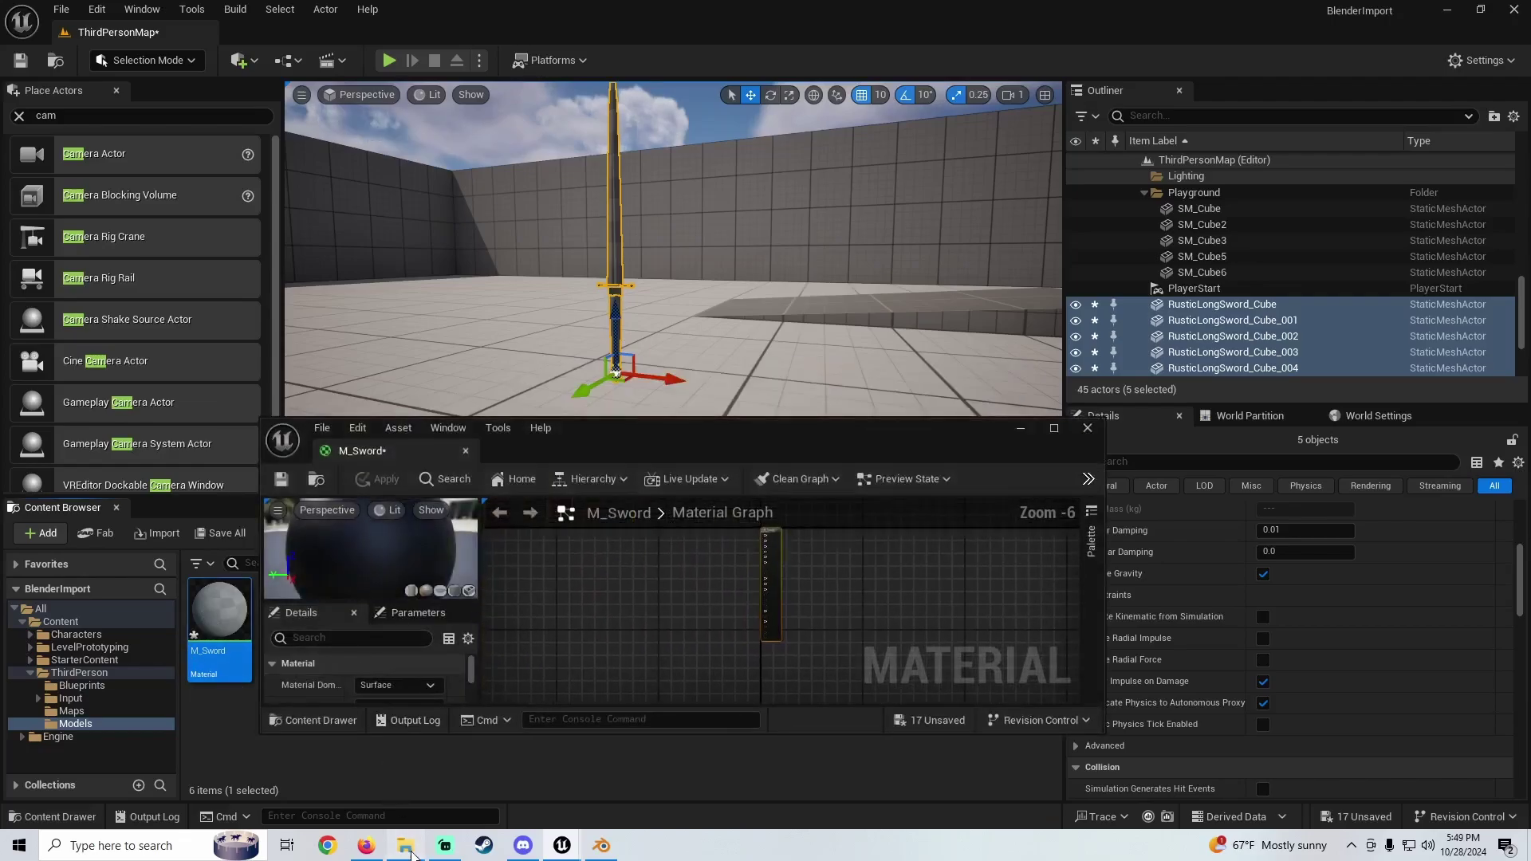
Switch to File Explorer and import all four RusticLongSword textures from D:\Textures\RusticSword into the Models content folder
key("alt+Tab")
scroll(375, 423, "down", 3)
left_click(311, 449)
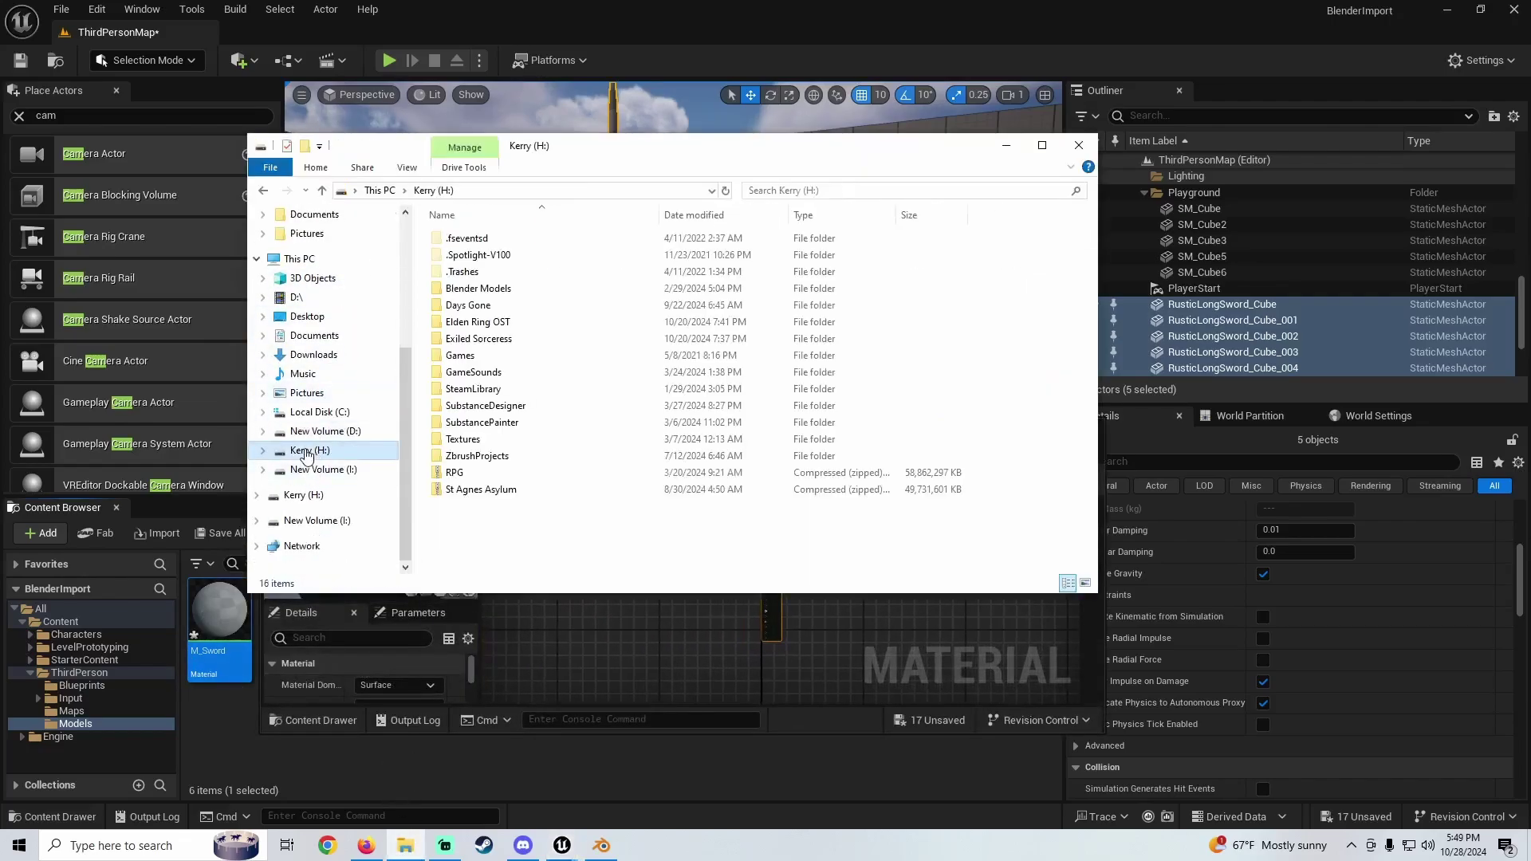
left_click(497, 275)
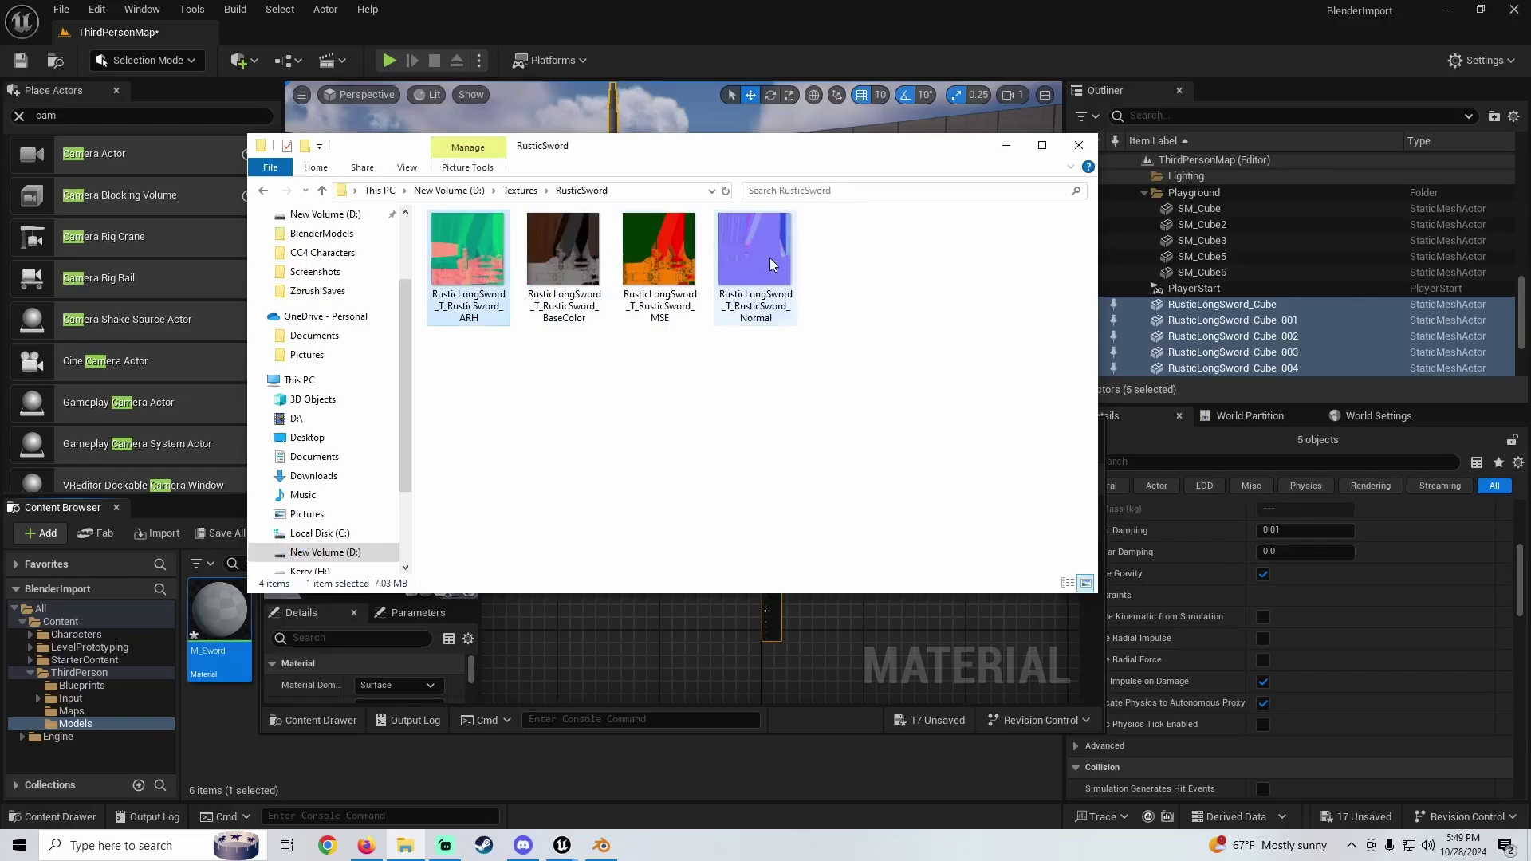
left_click(728, 306, "shift")
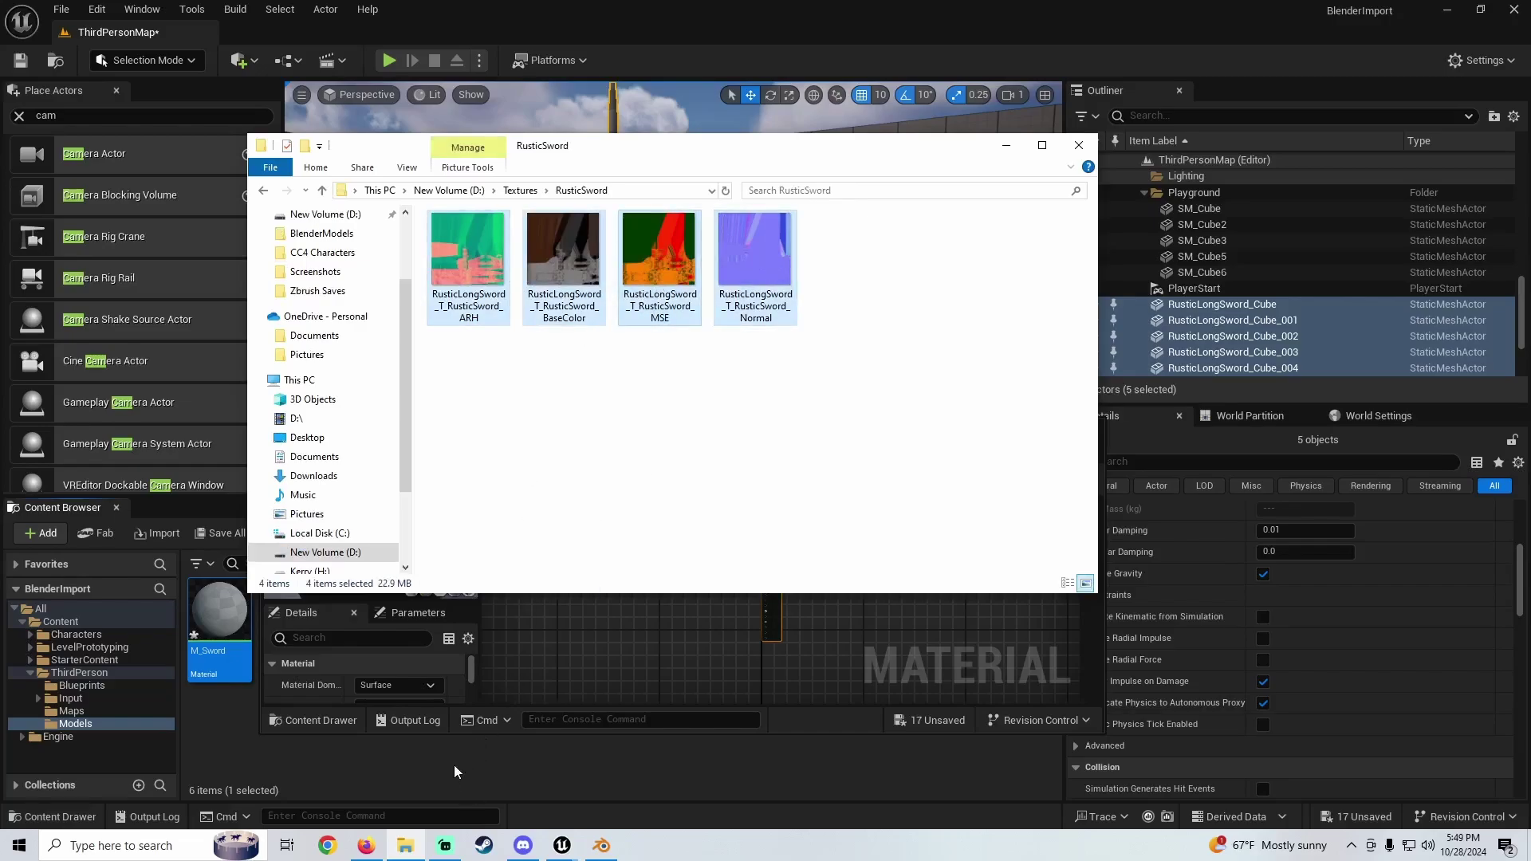
left_click(603, 762)
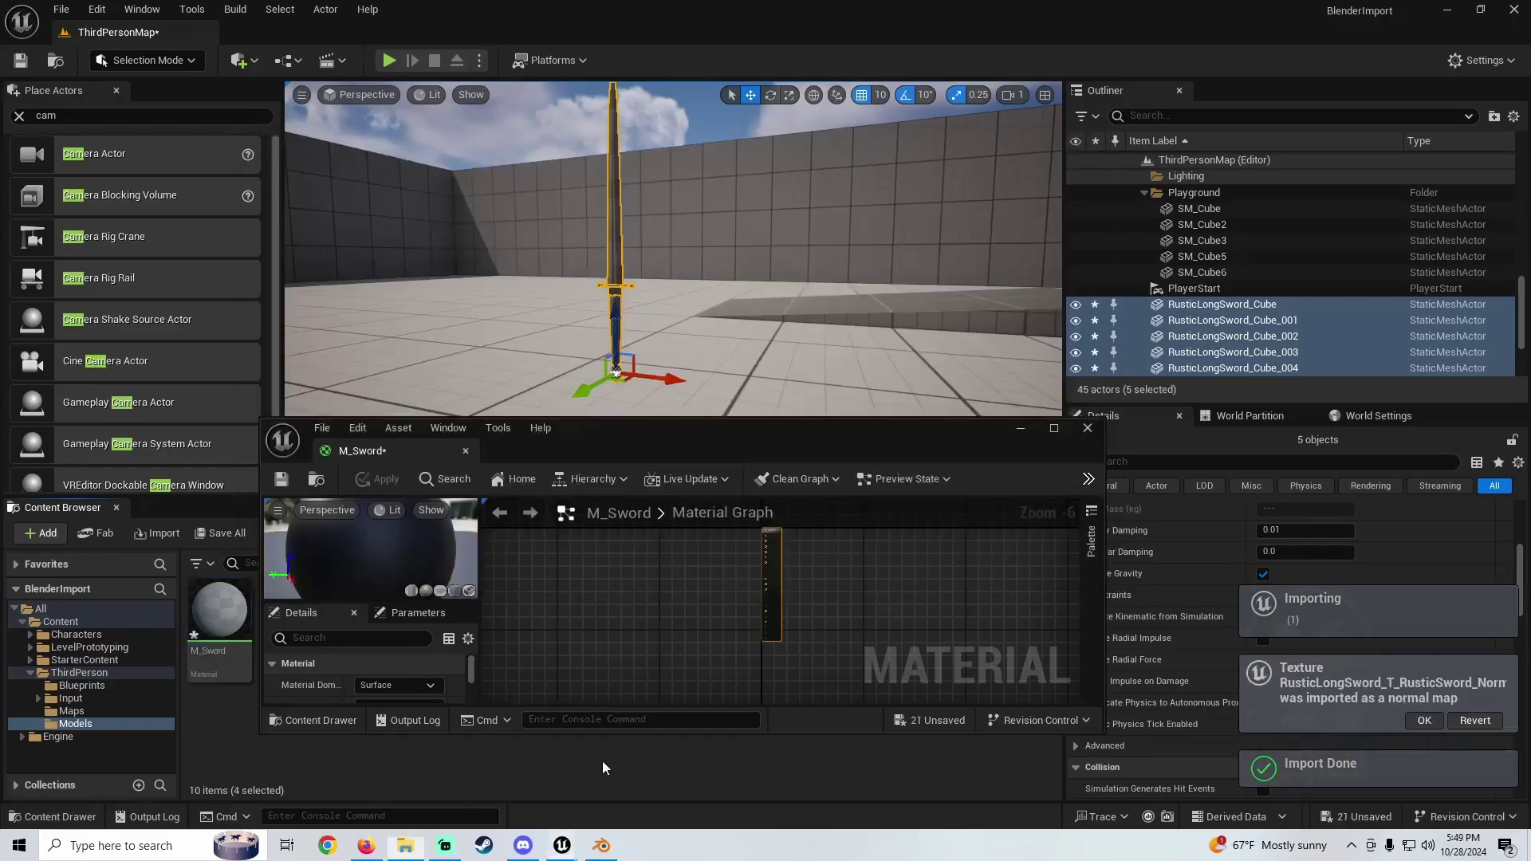
Add the four imported sword textures to the M_Sword material graph as texture samples and maximize the material editor
left_click_drag(650, 431, 625, 205)
left_click(652, 630)
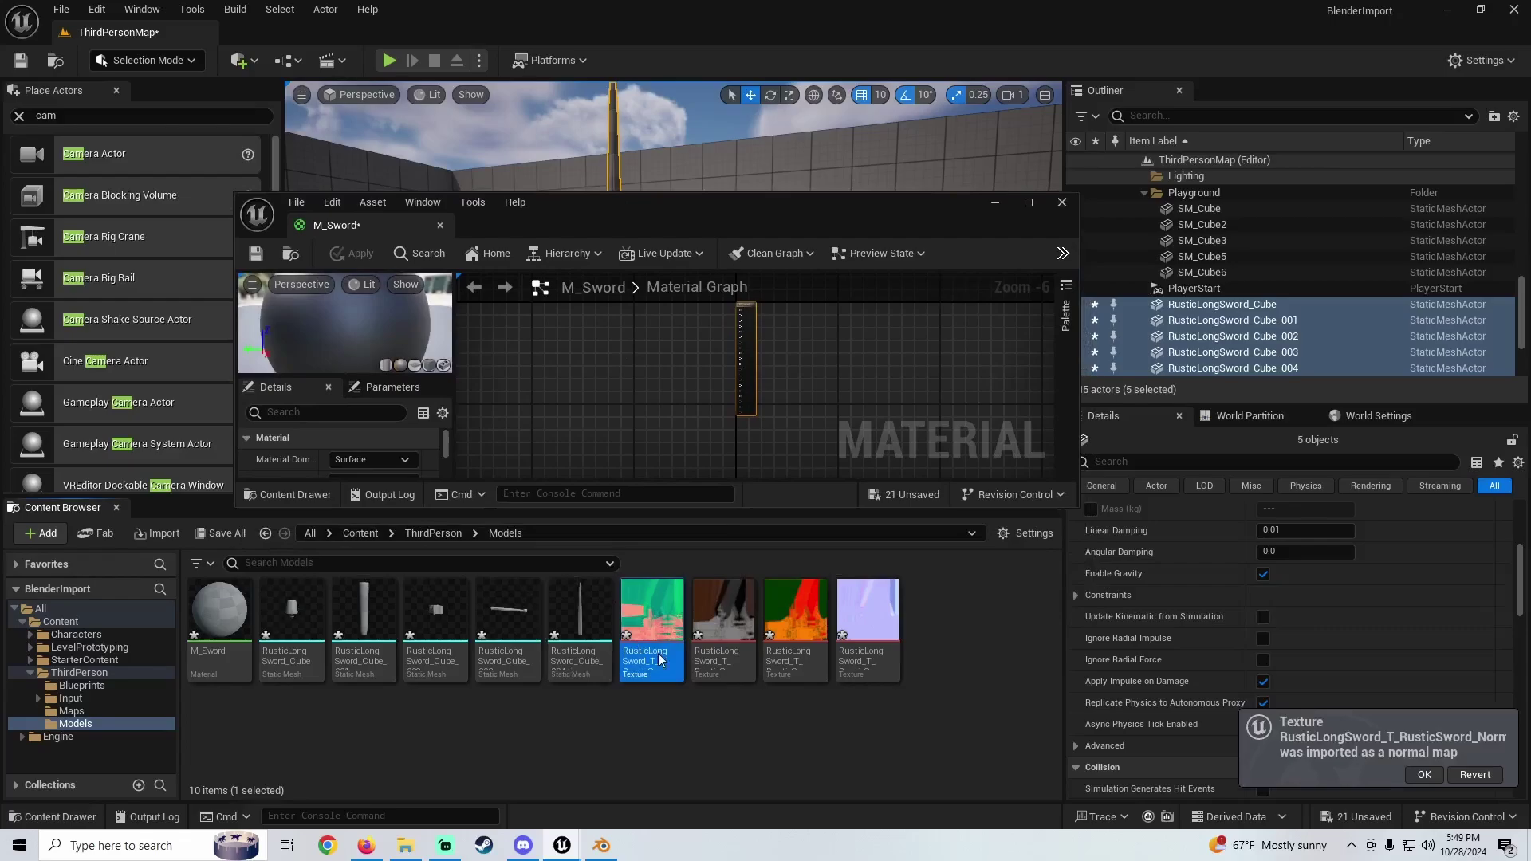
left_click(868, 630, "shift")
left_click_drag(867, 630, 597, 379)
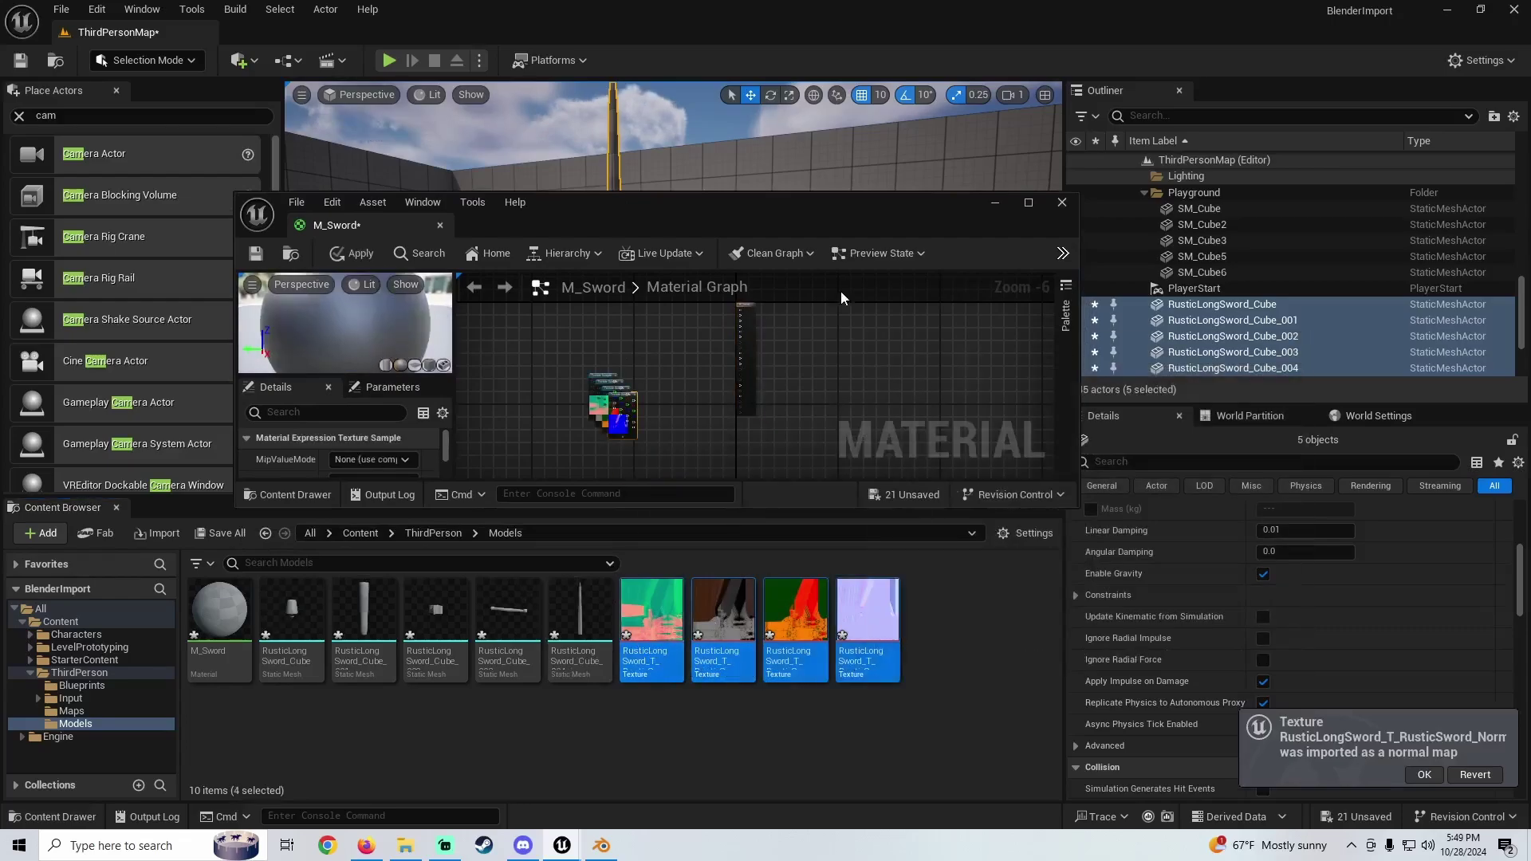
left_click(1029, 202)
right_click_drag(590, 335, 654, 548)
scroll(654, 547, "up", 4)
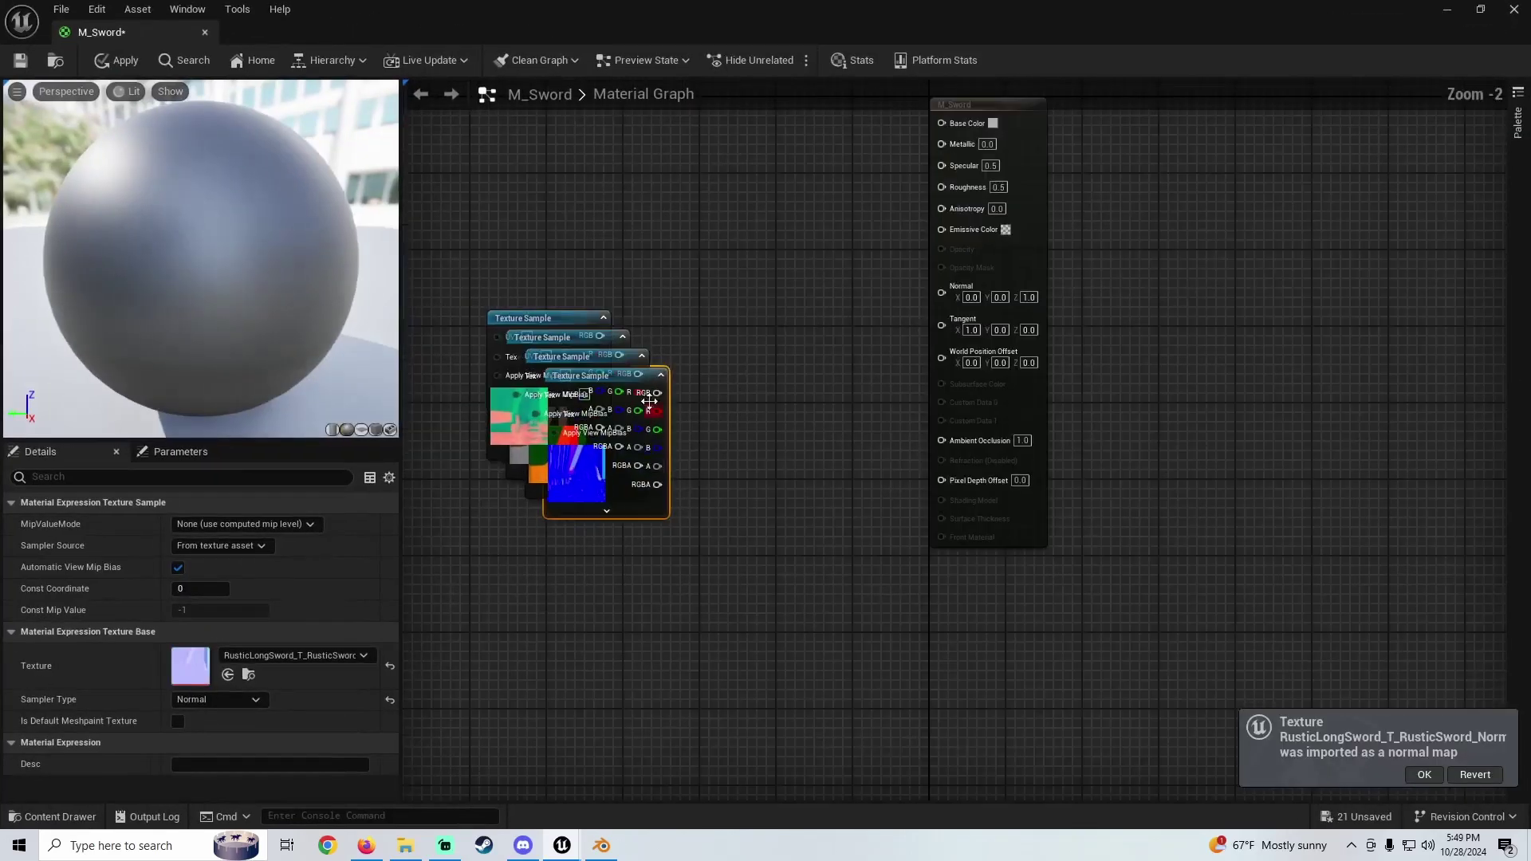
Separate the ARH and BaseColor samples from the stack and connect the BaseColor texture's RGB output to Base Color
left_click_drag(597, 423, 570, 342)
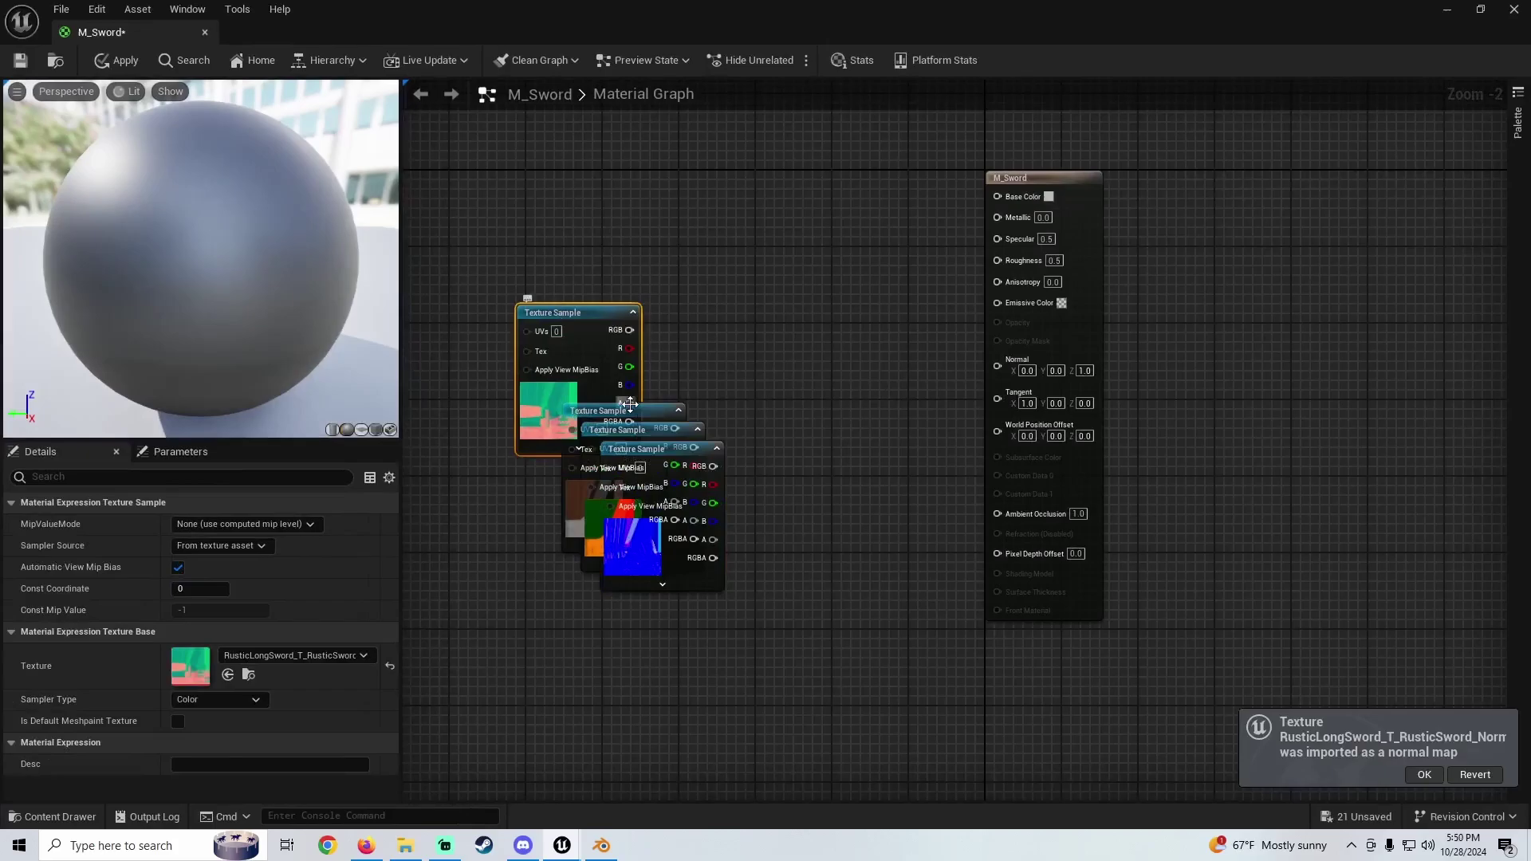
left_click_drag(630, 405, 660, 85)
right_click_drag(721, 183, 720, 327)
left_click_drag(686, 246, 996, 361)
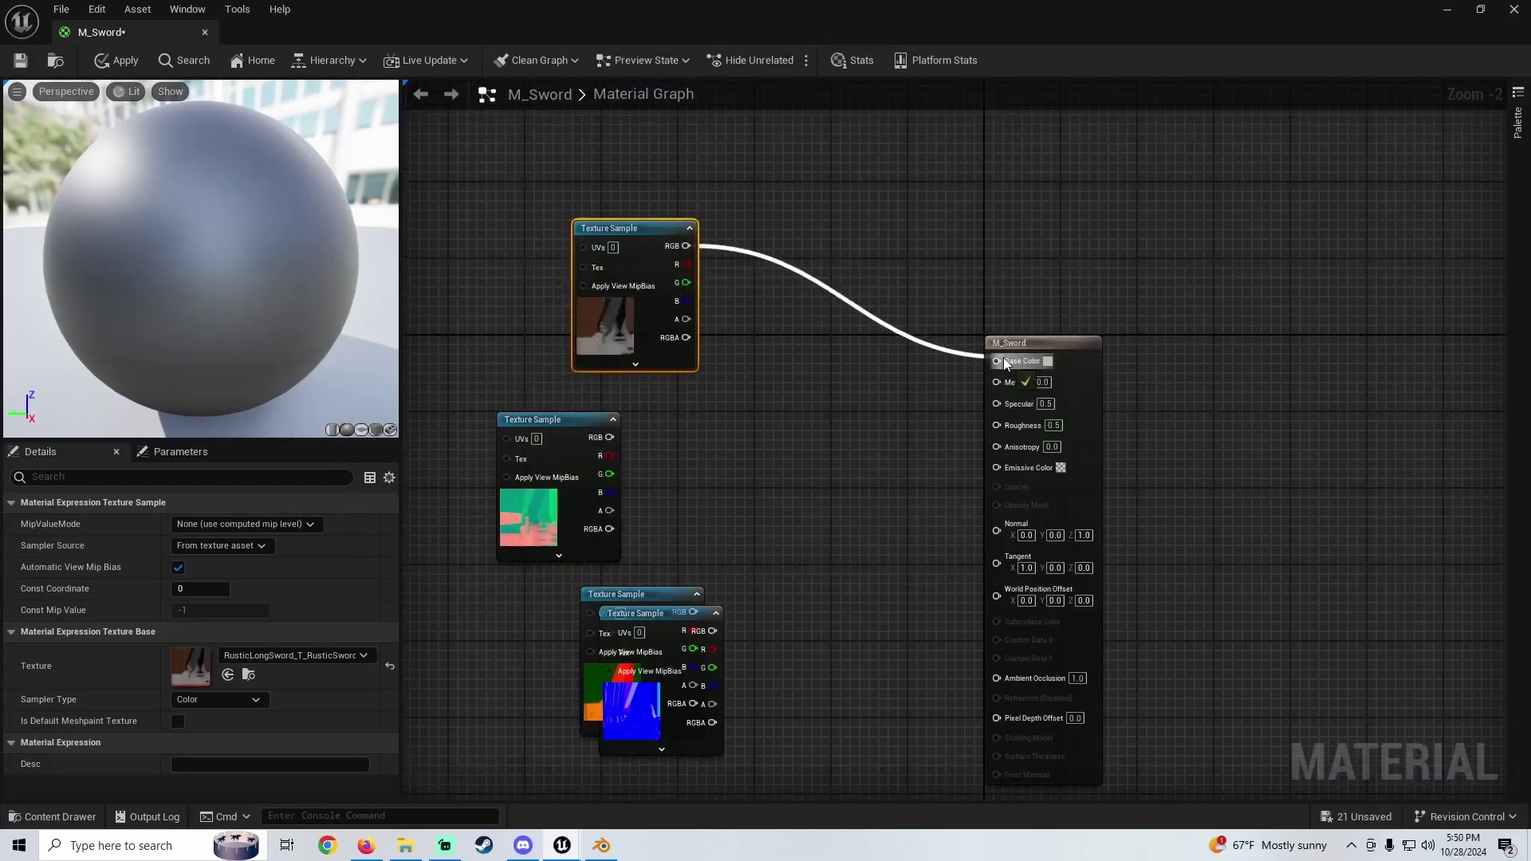
Connect the ARH texture's red channel to Ambient Occlusion and its green channel to Roughness
right_click_drag(767, 464, 745, 367)
left_click_drag(512, 434, 550, 434)
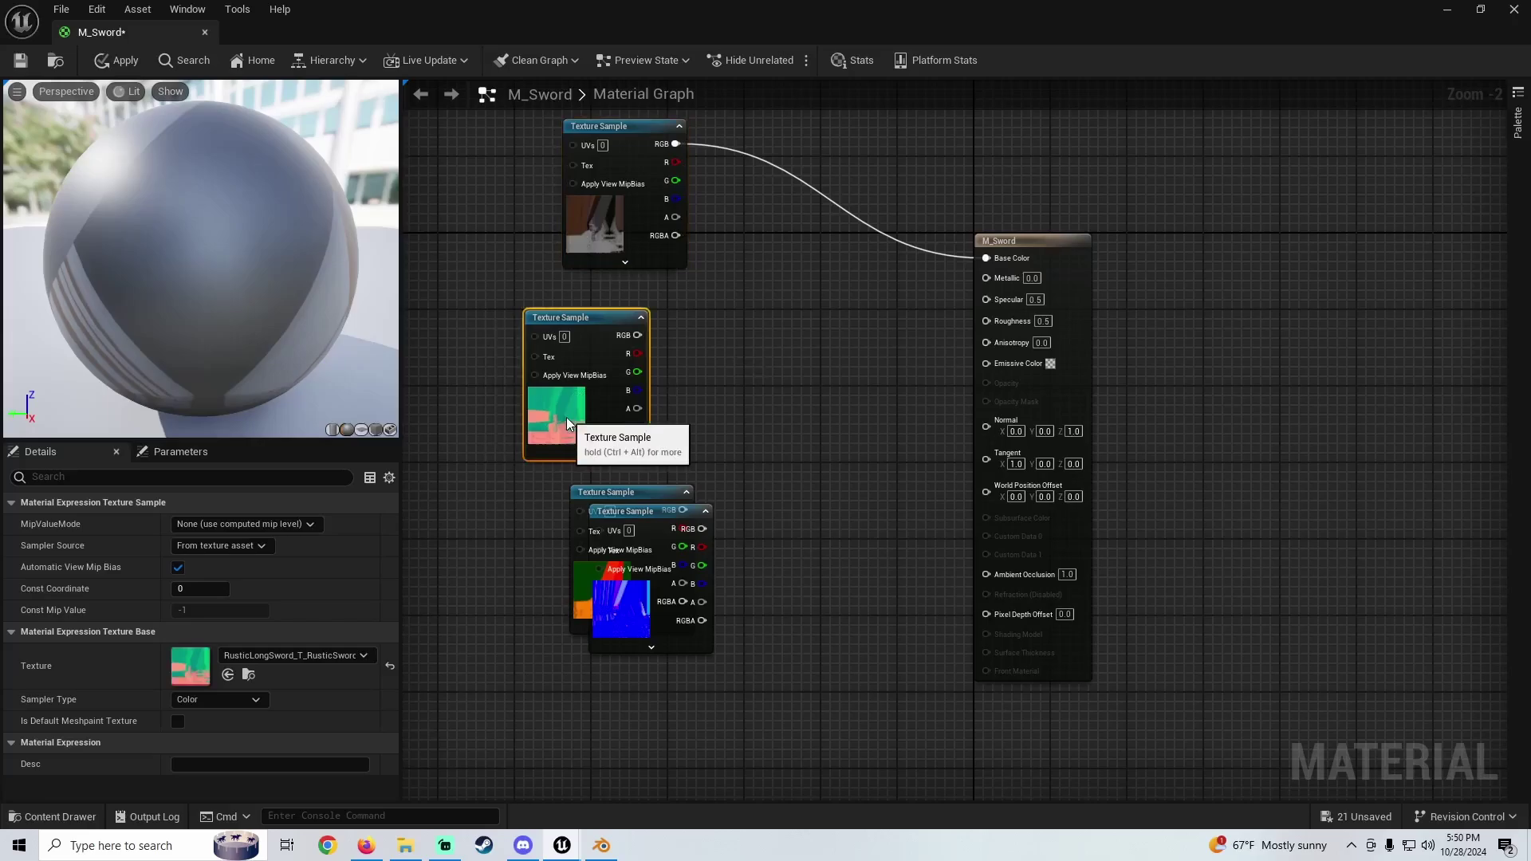
left_click_drag(638, 354, 992, 323)
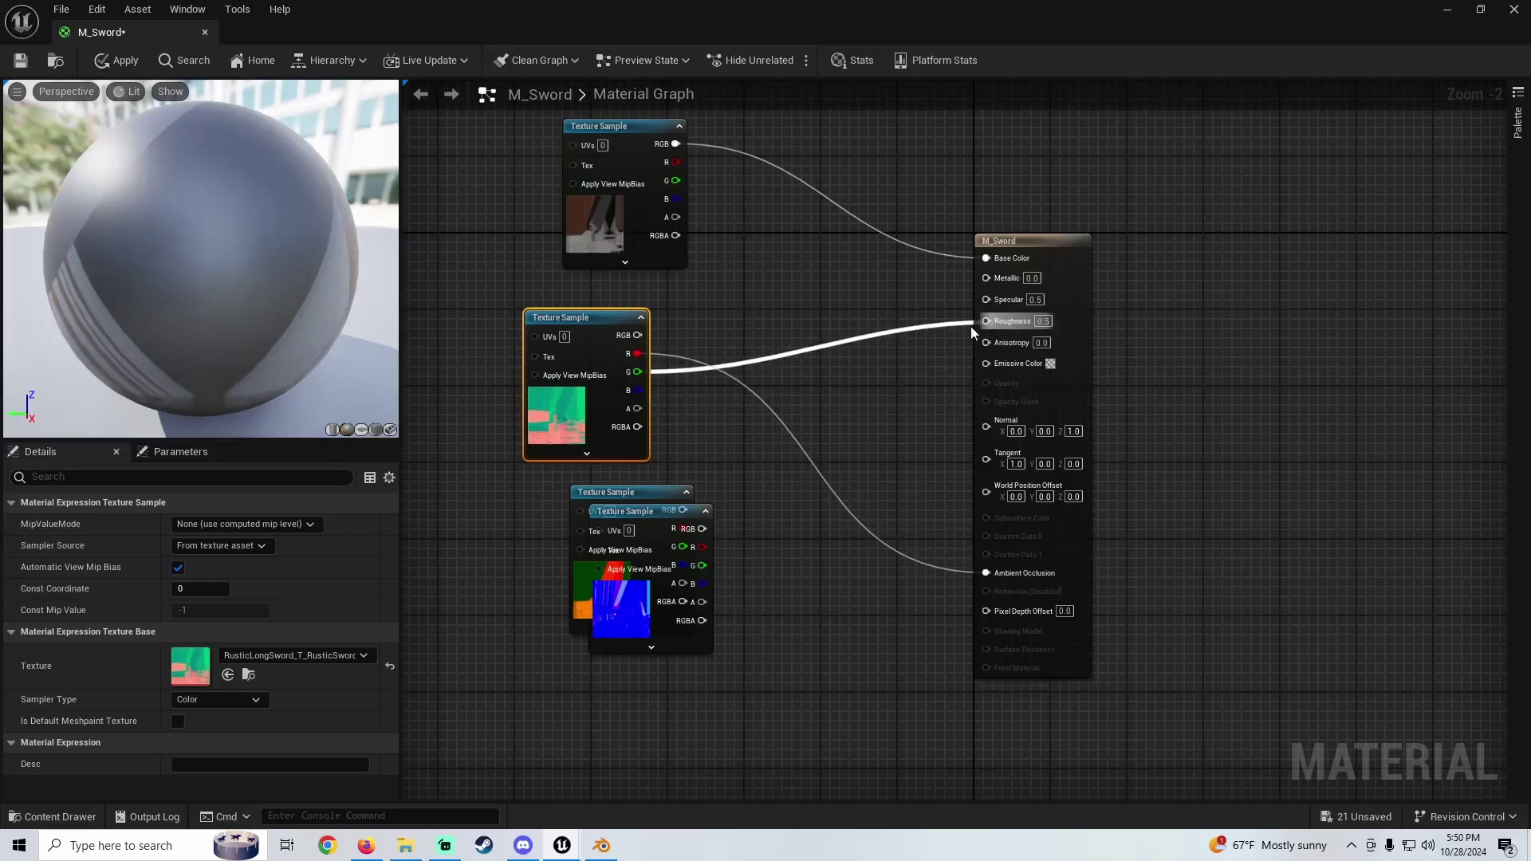
Connect the normal texture's RGB output to Normal, and the MSE texture's red channel to Metallic and green channel to Specular
left_click_drag(661, 513, 998, 430)
left_click_drag(657, 682, 611, 759)
left_click_drag(610, 595, 563, 584)
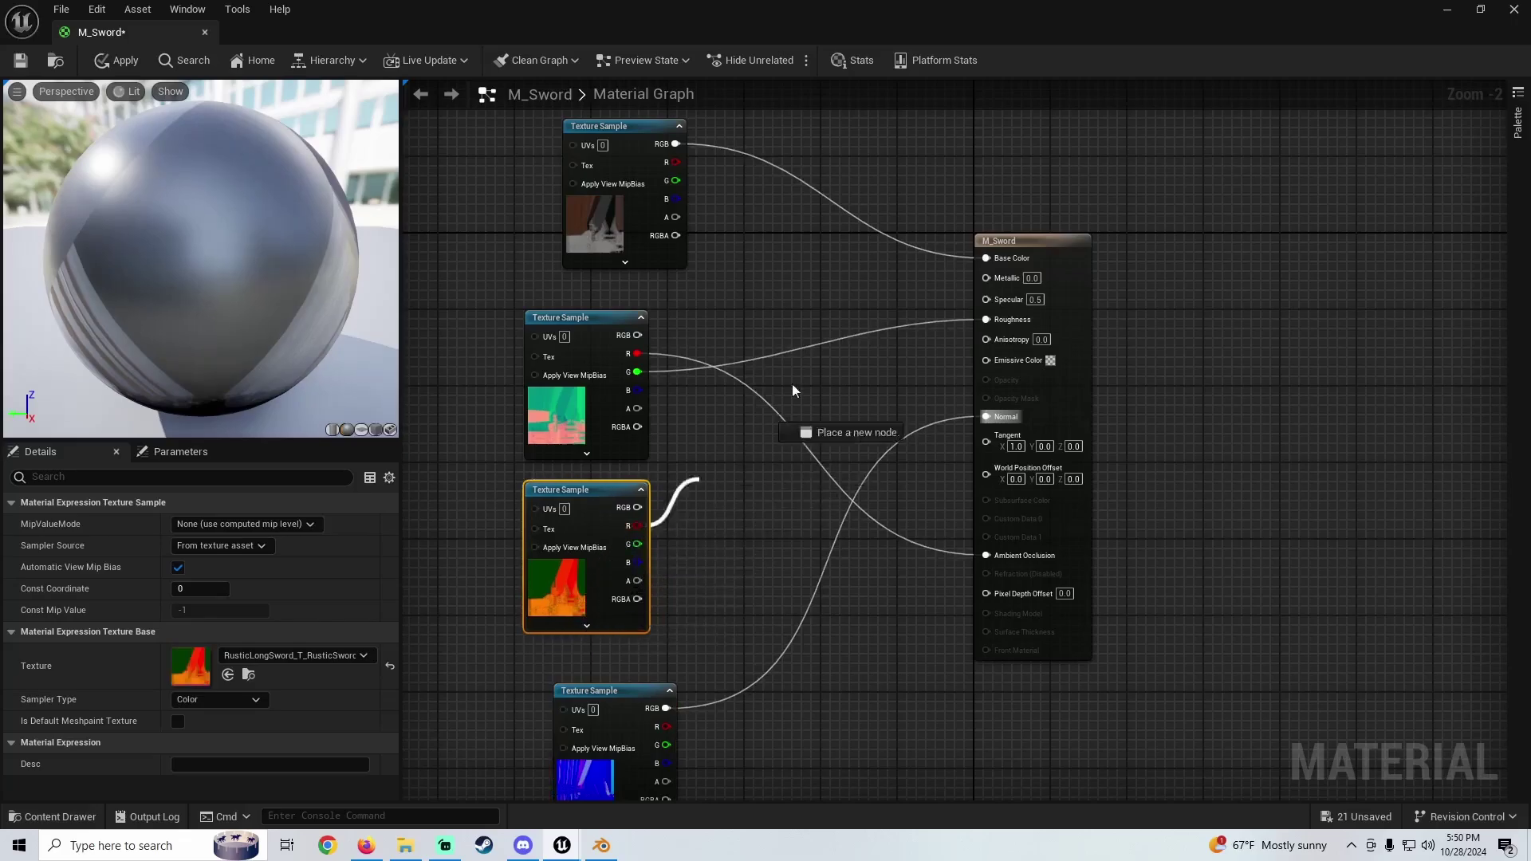
left_click_drag(792, 386, 989, 278)
left_click_drag(638, 544, 997, 297)
right_click_drag(811, 312, 827, 408)
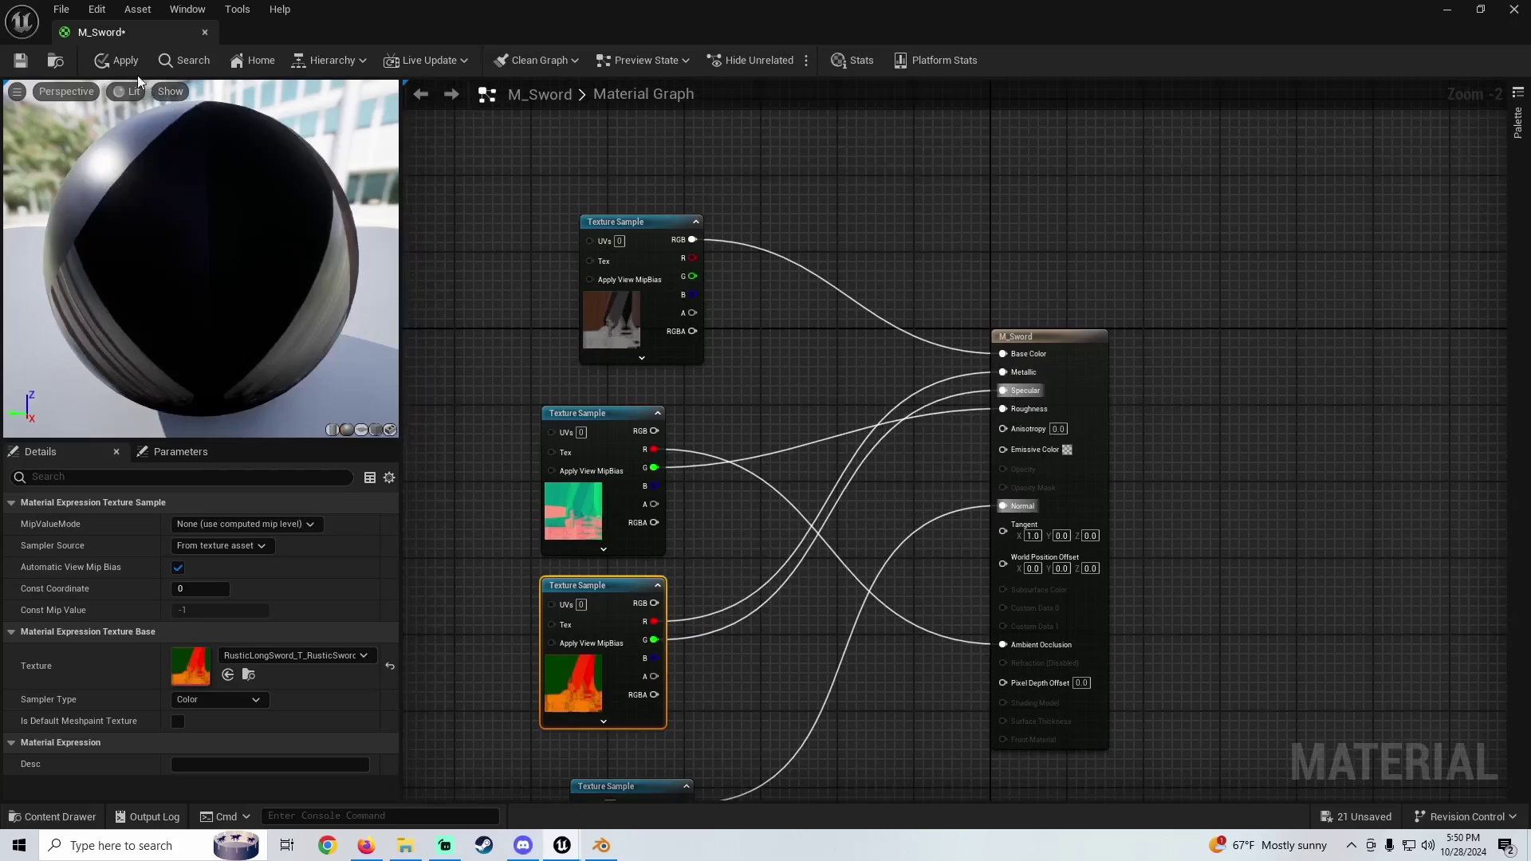
Apply and save the M_Sword material, then return to the level editor
left_click(120, 60)
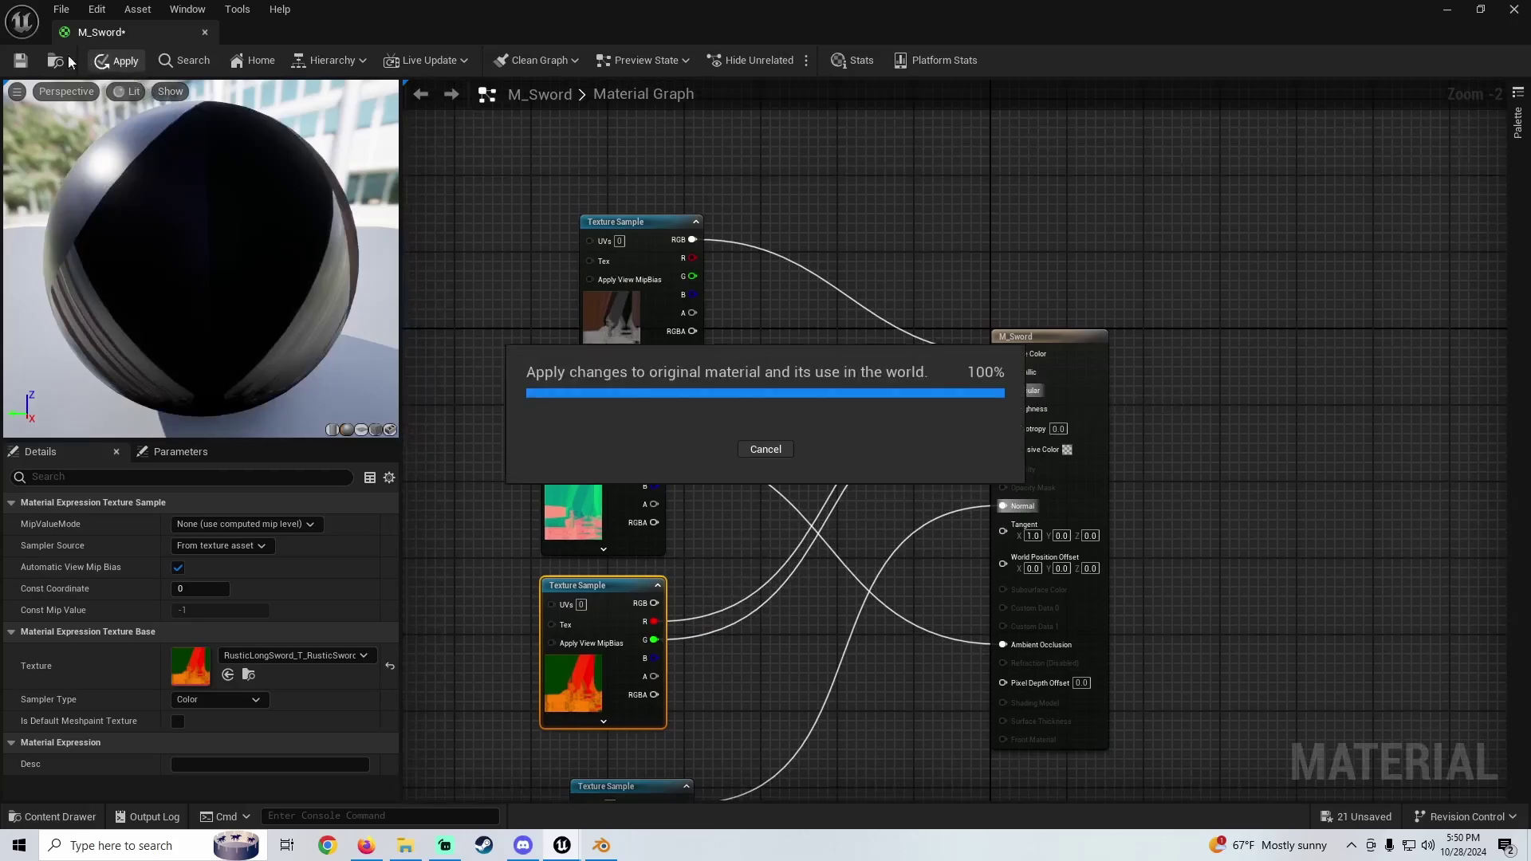
left_click(20, 60)
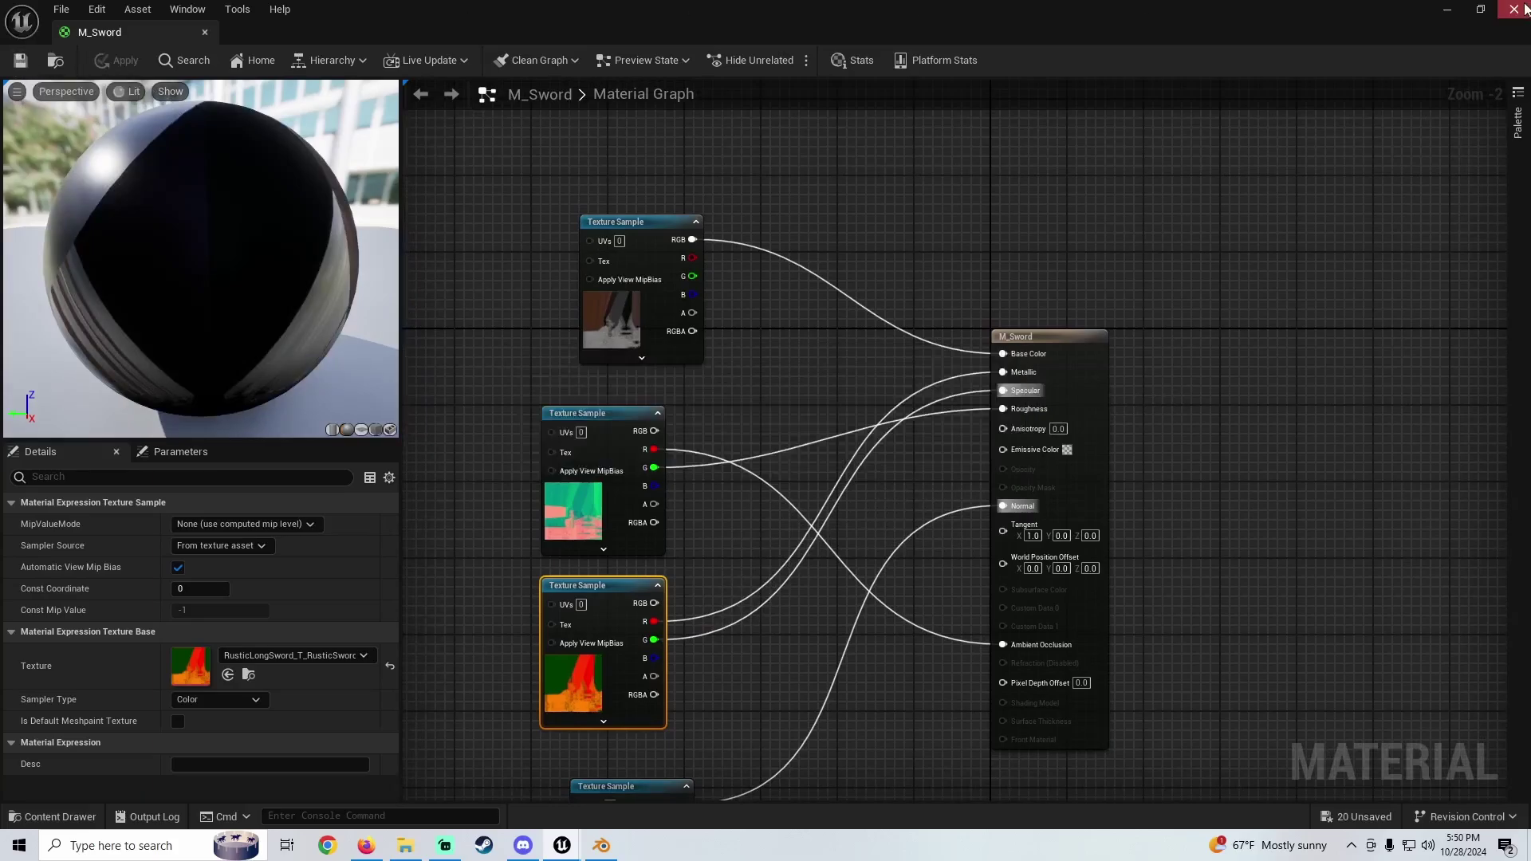
left_click(562, 845)
Create a material instance from M_Sword named M_Sword_Inst
left_click(220, 614)
right_click(221, 622)
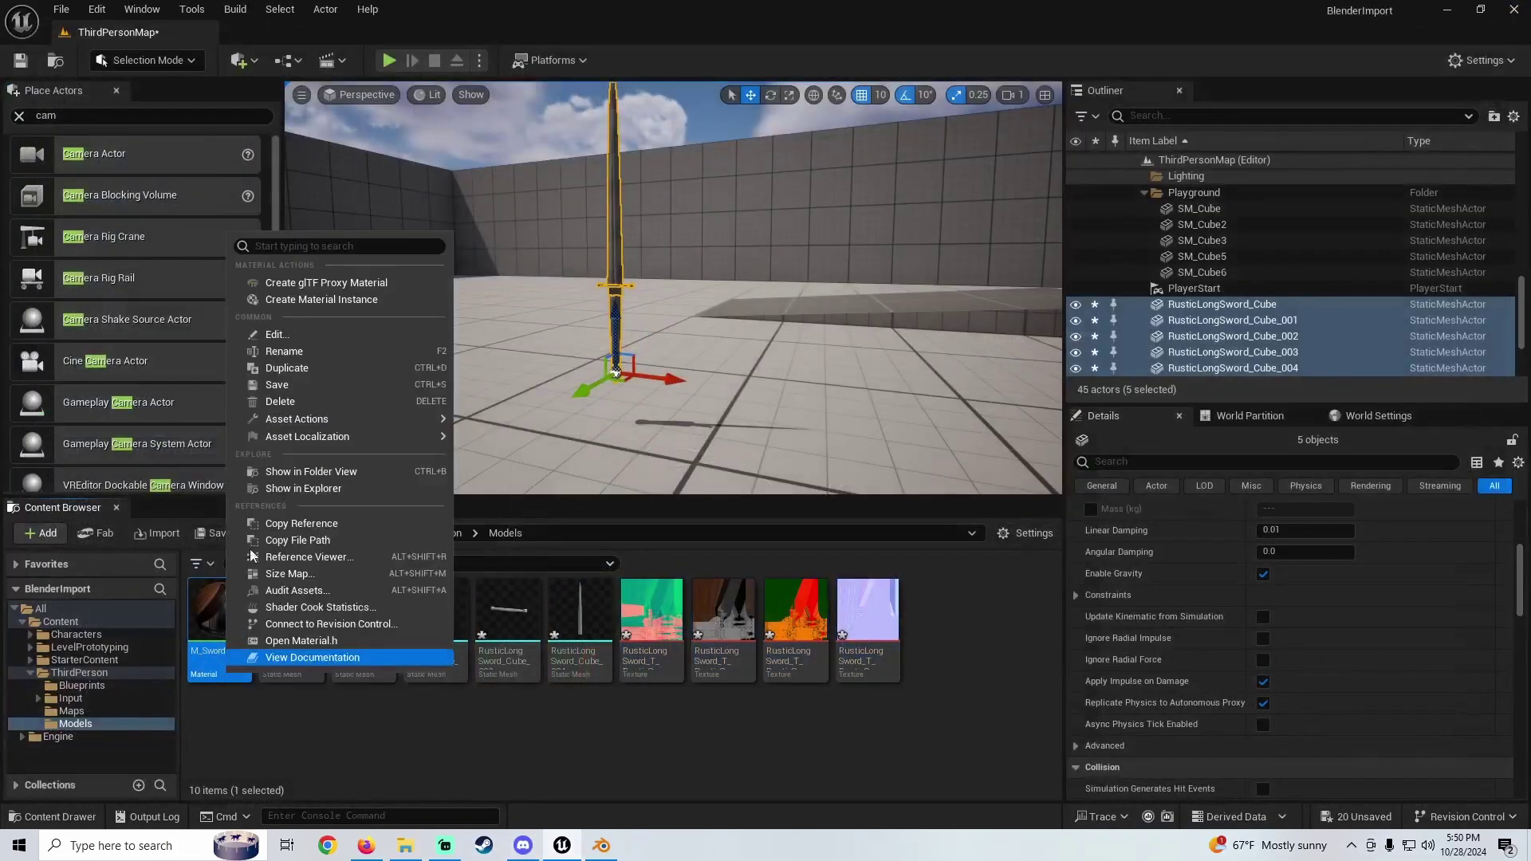
left_click(295, 298)
key("Return")
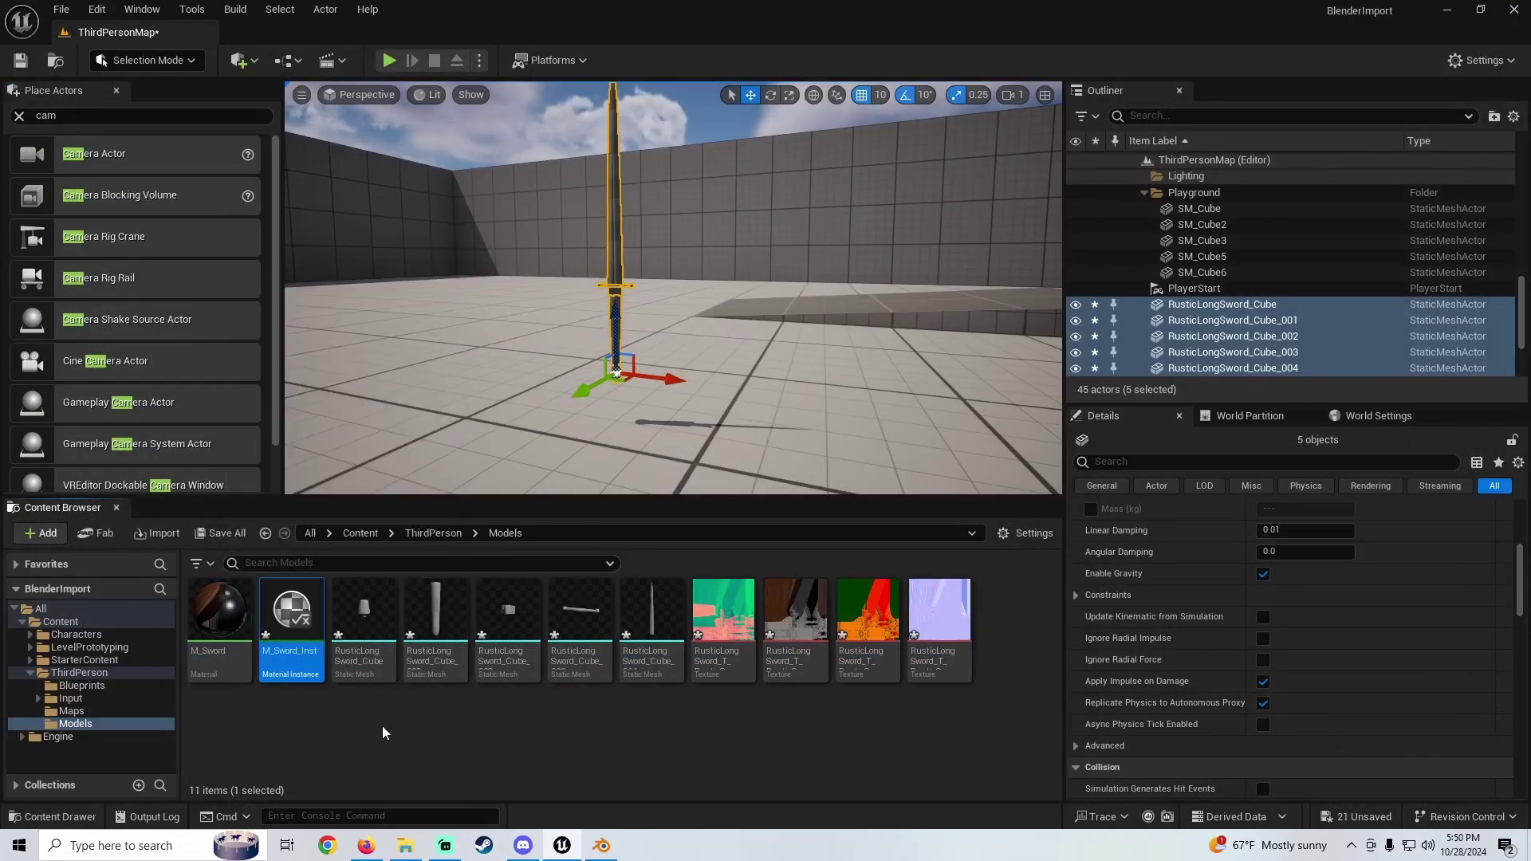
Assign M_Sword_Inst to material Element 0 of the five selected sword parts
scroll(1166, 616, "up", 5)
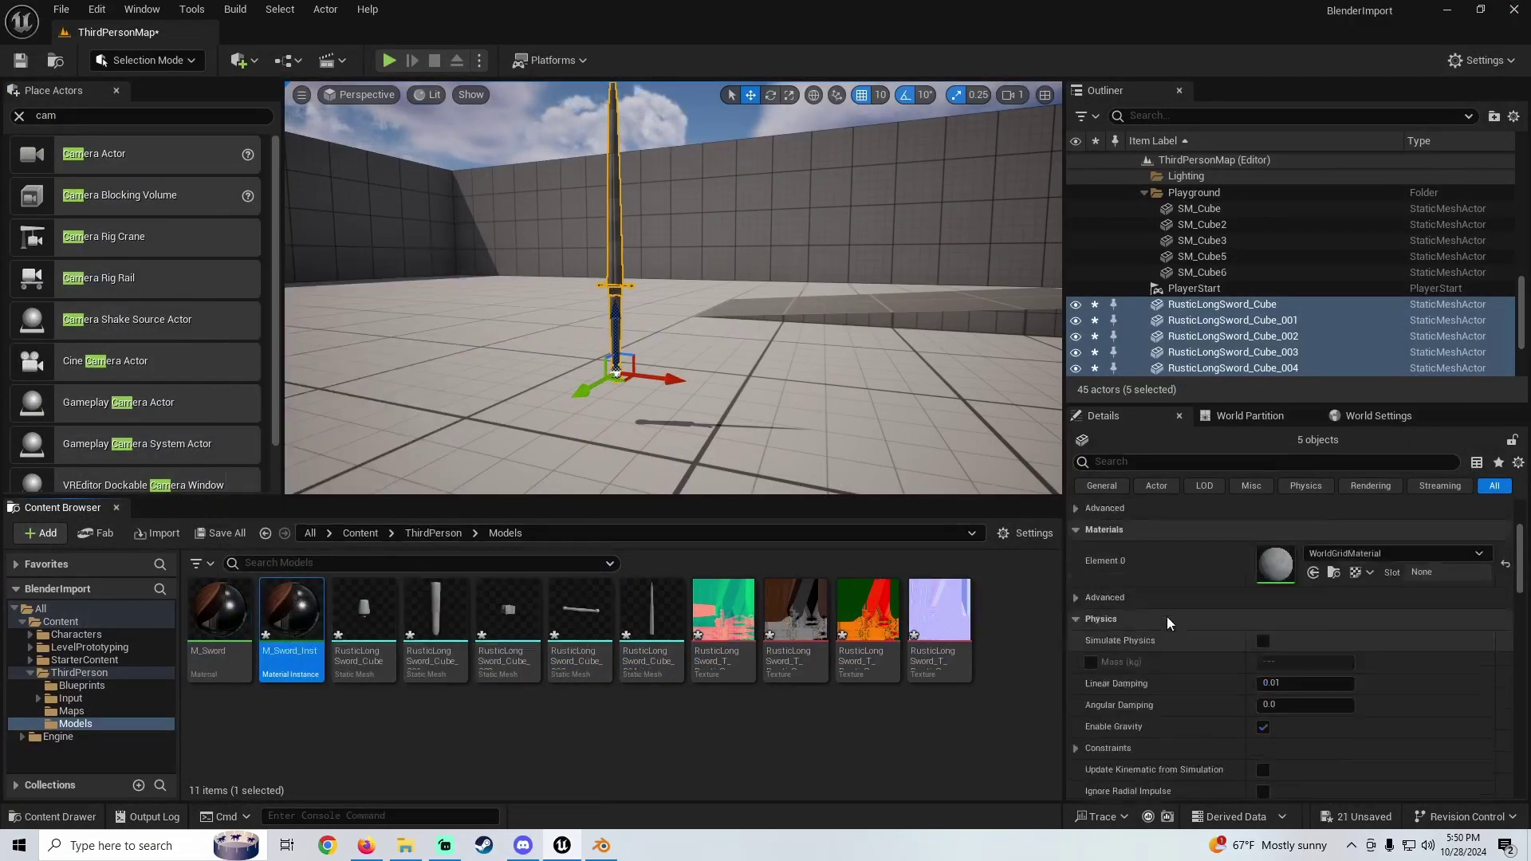
left_click_drag(292, 614, 1272, 668)
key("w")
right_click_drag(816, 414, 889, 402)
key("s")
key("w")
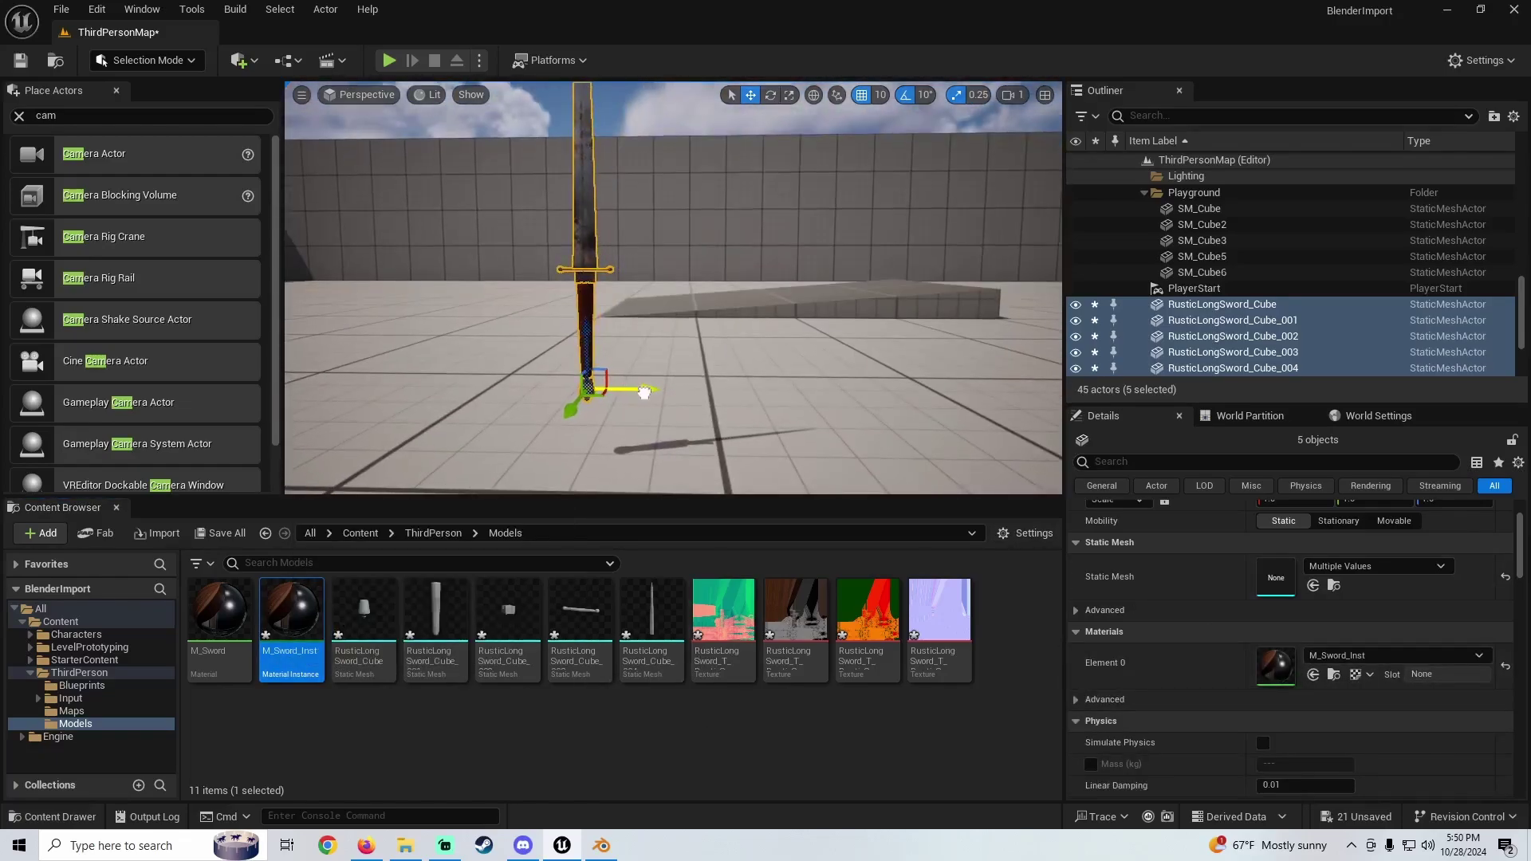
Examine the textured sword up close, selecting its blade and crossguard individually to check that they are separate parts
left_click_drag(648, 391, 616, 370)
right_click_drag(616, 369, 642, 301)
left_click(584, 271)
left_click(585, 261)
key("w")
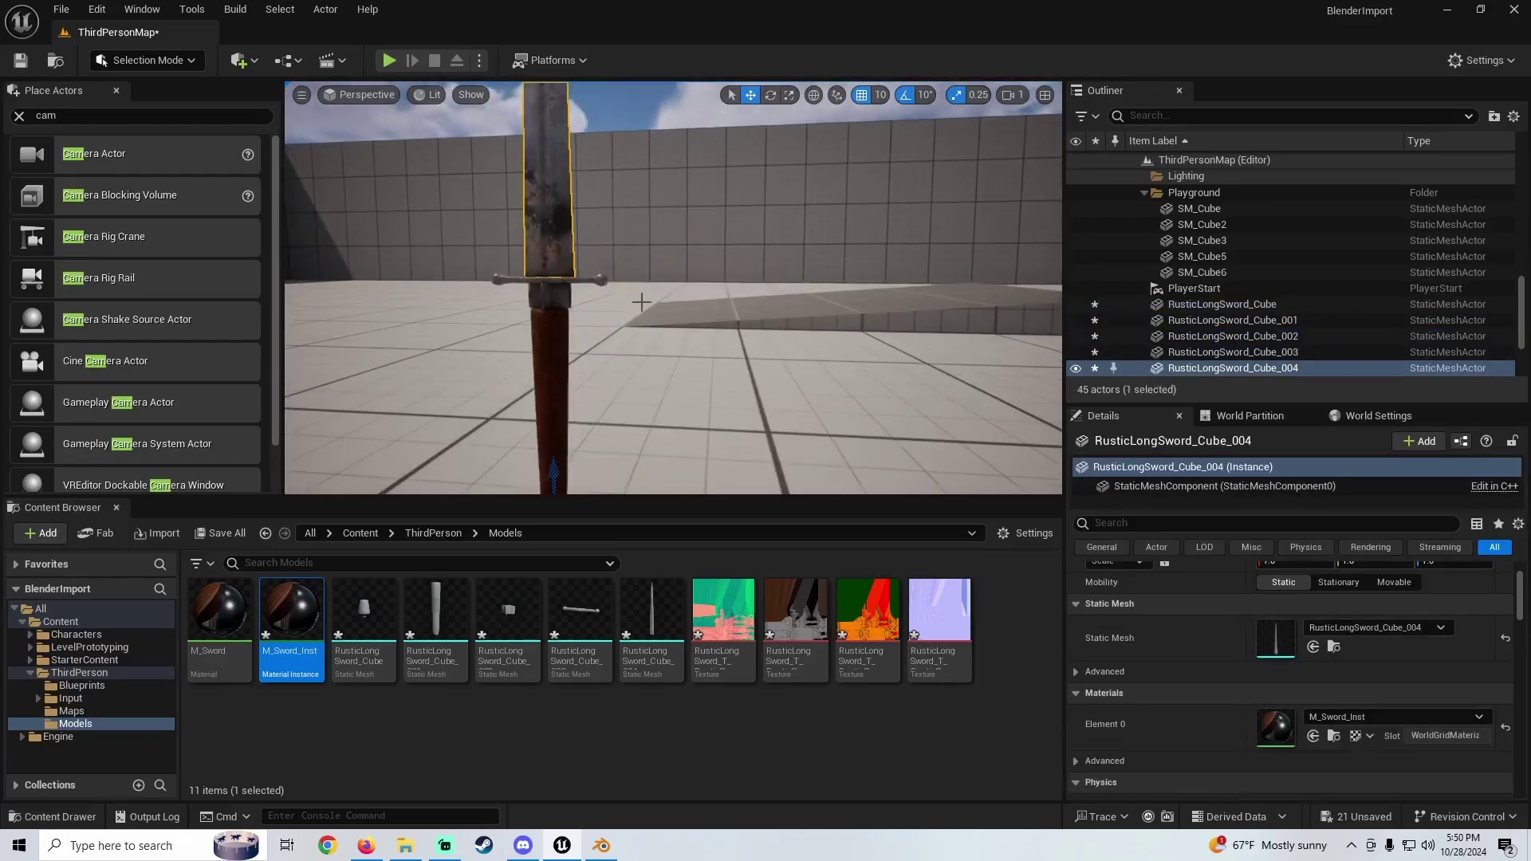
left_click(560, 277)
right_click_drag(561, 277, 519, 275)
key("s")
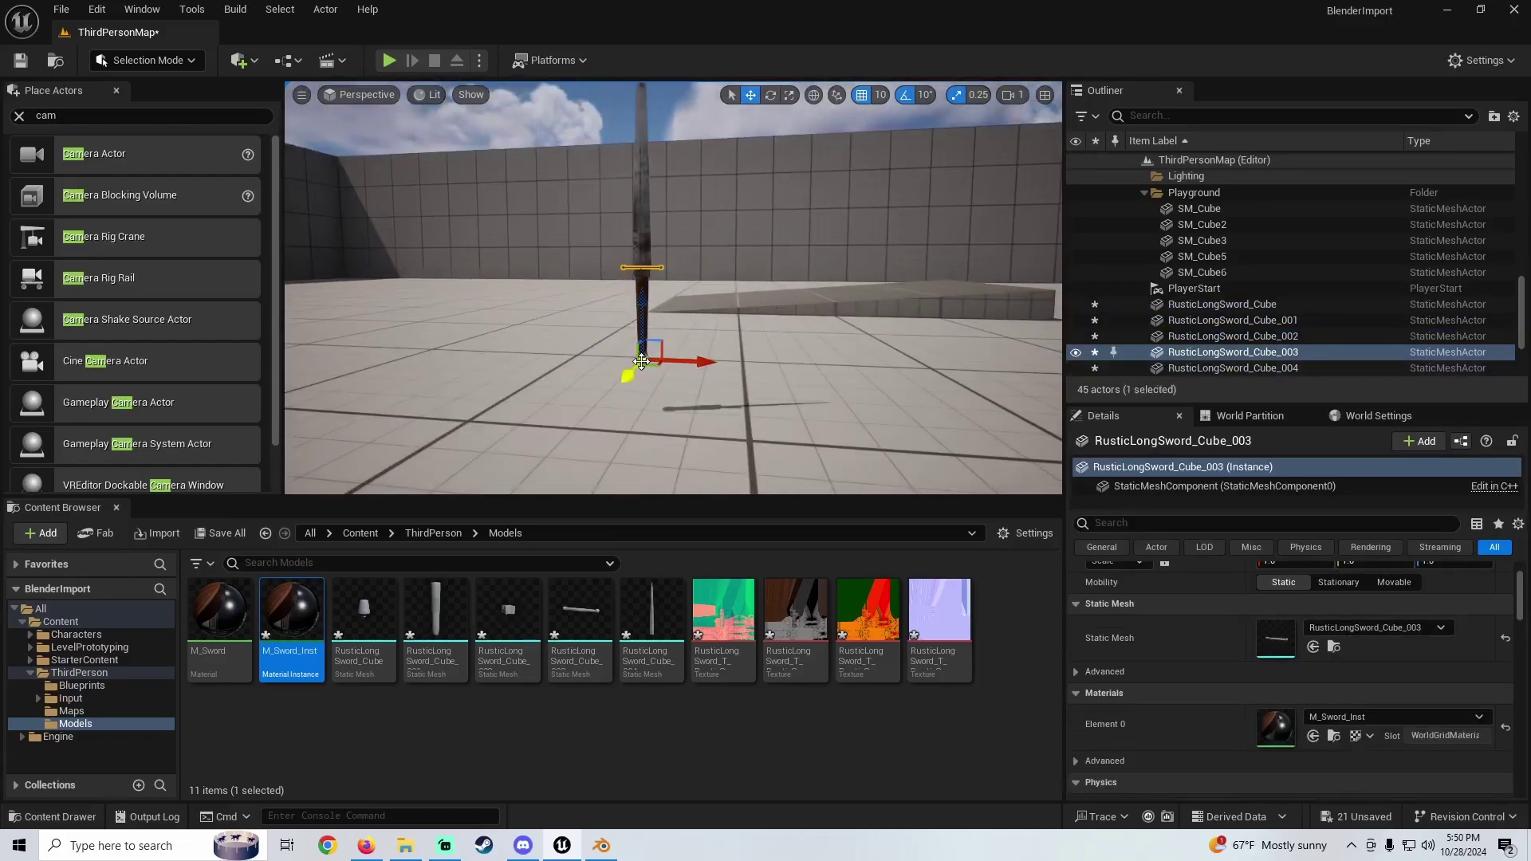
Select all five sword parts together, from RusticLongSword_Cube through RusticLongSword_Cube_004
left_click(1267, 305)
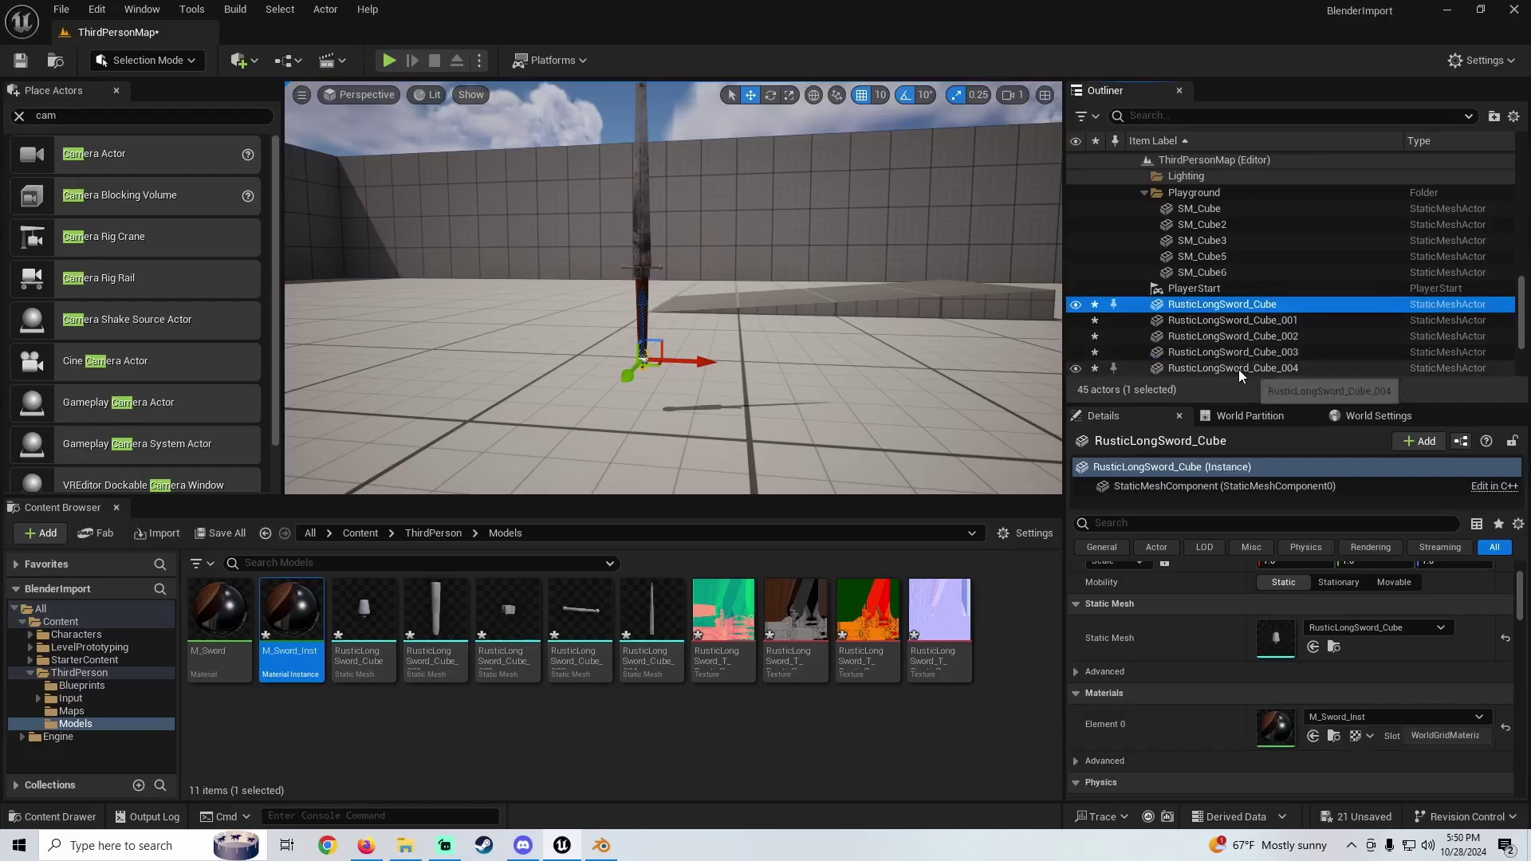
scroll(1238, 370, "down", 1)
left_click(1262, 342, "shift")
right_click_drag(651, 360, 646, 349)
key("w")
key("s")
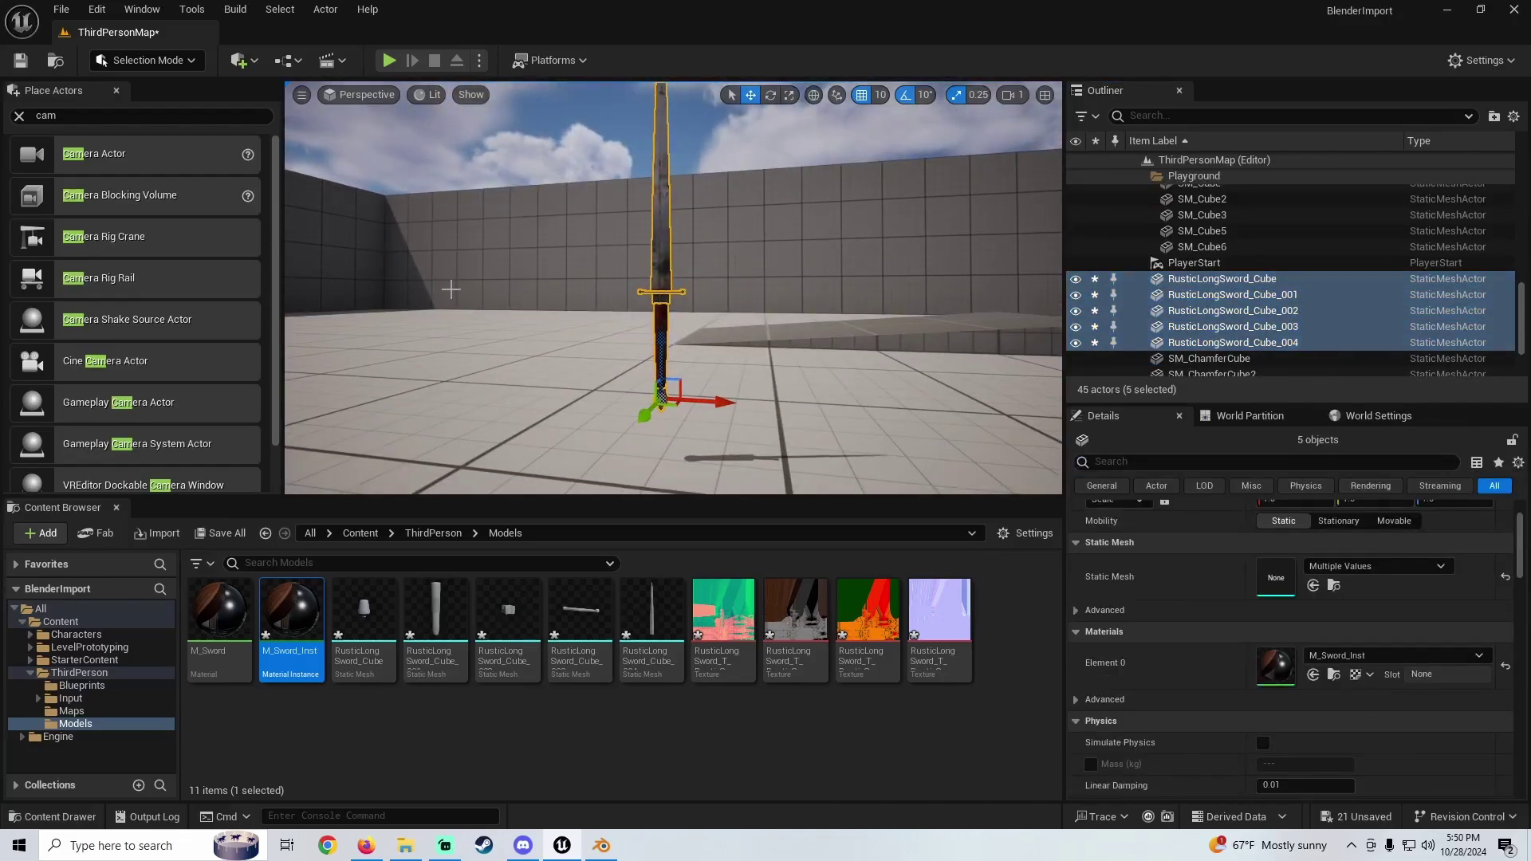
Open the Merge Actors settings for the five selected sword parts, keeping the Merge method and Replace Source Actors enabled
left_click(324, 8)
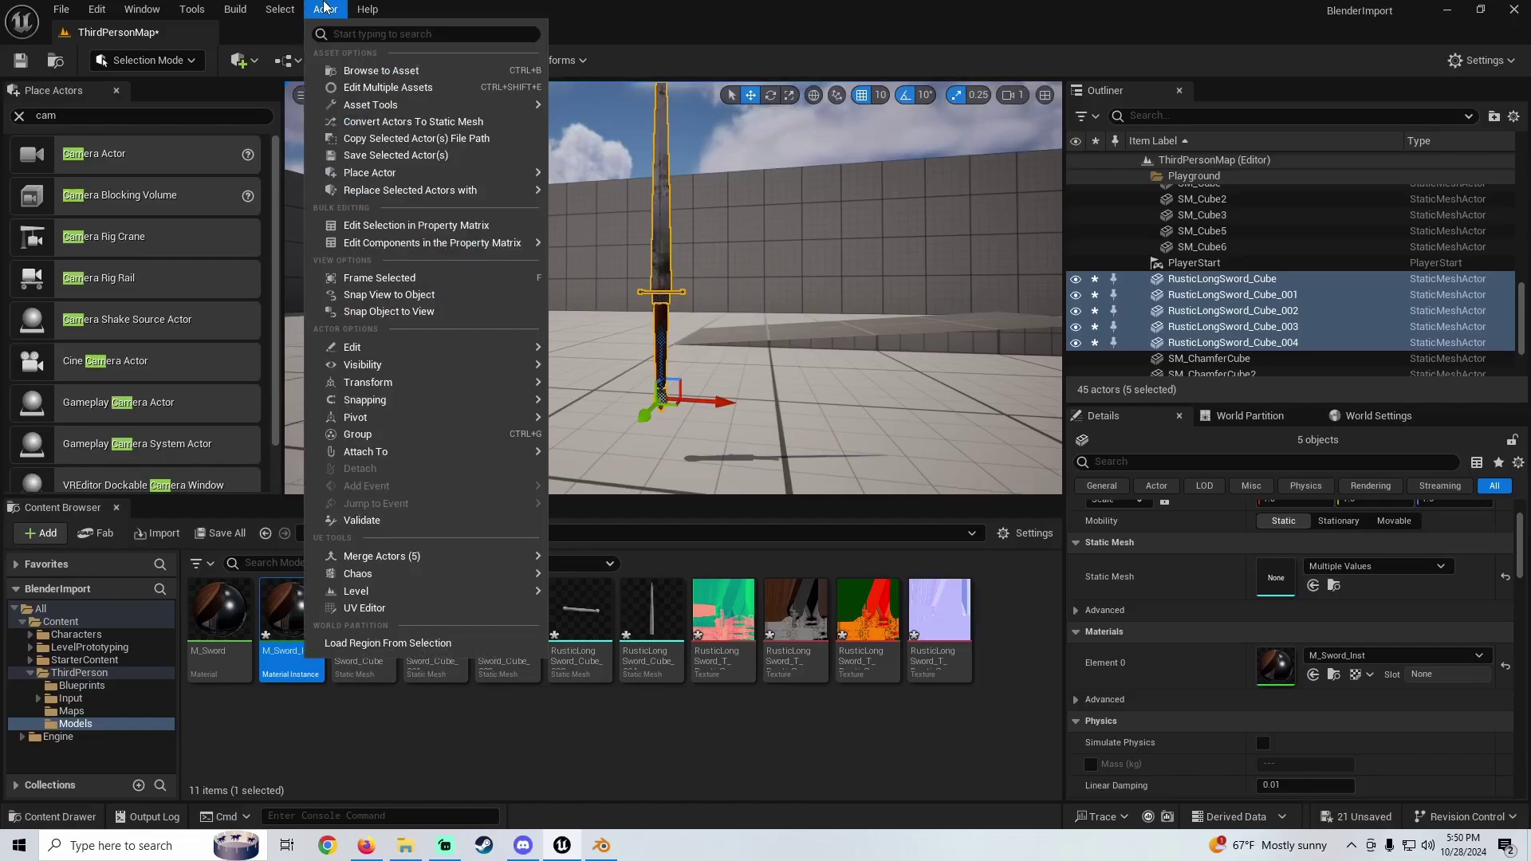
mouse_move(375, 557)
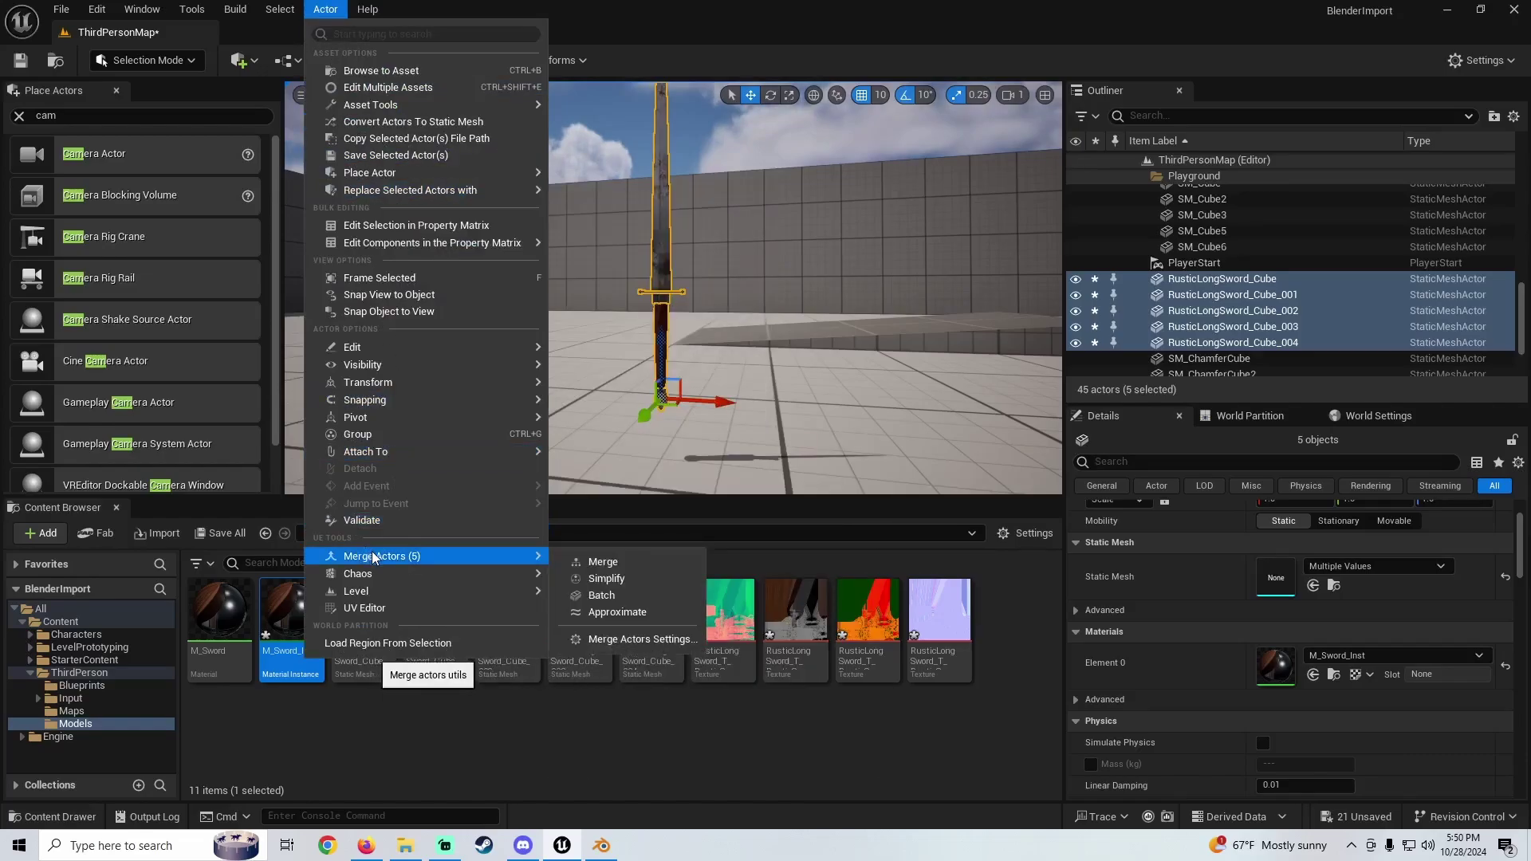
left_click(616, 640)
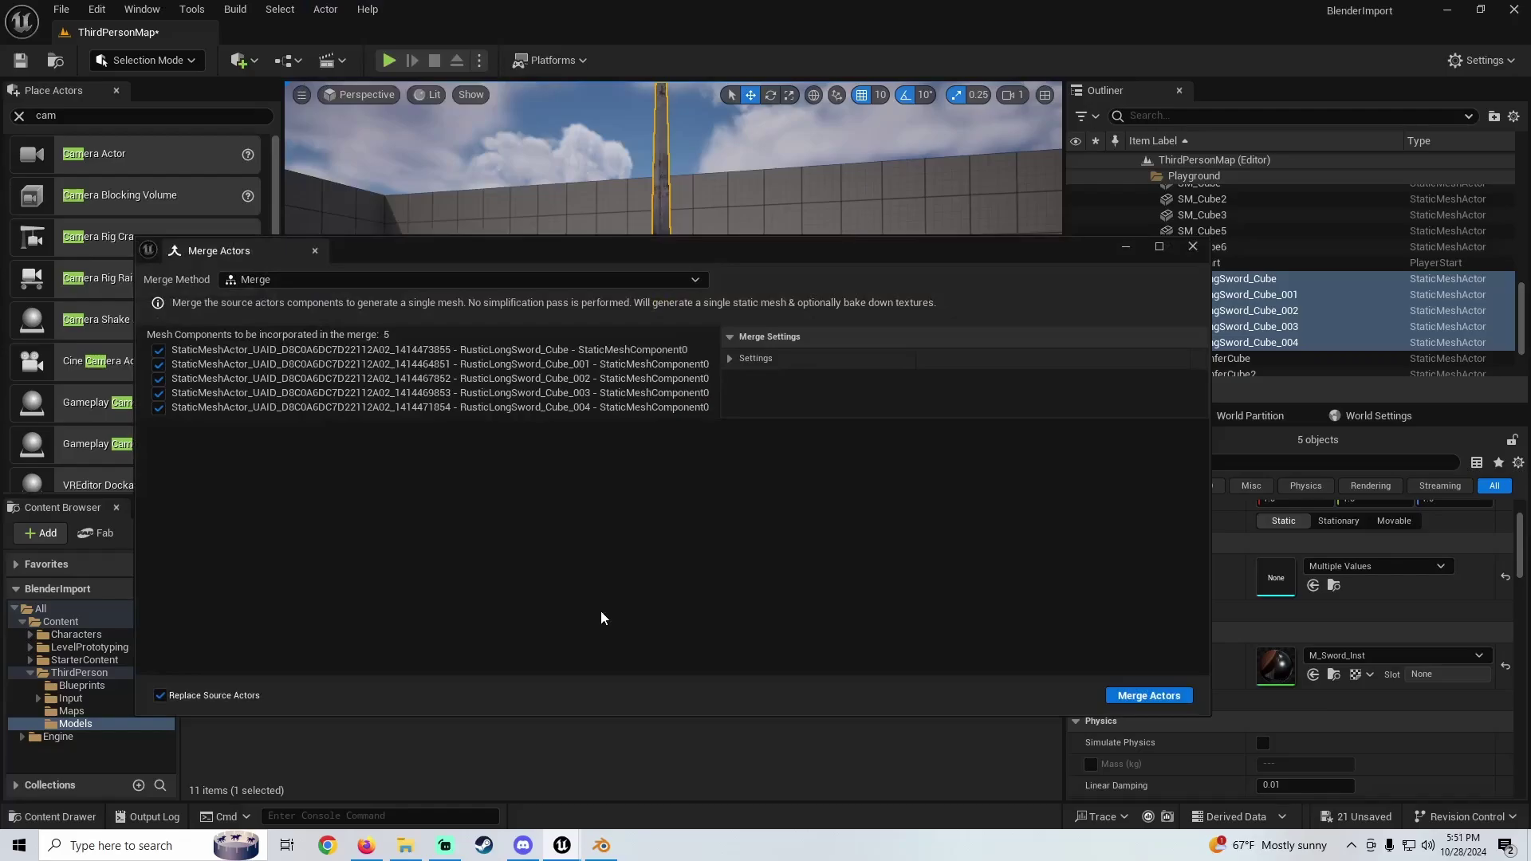
left_click_drag(503, 253, 636, 276)
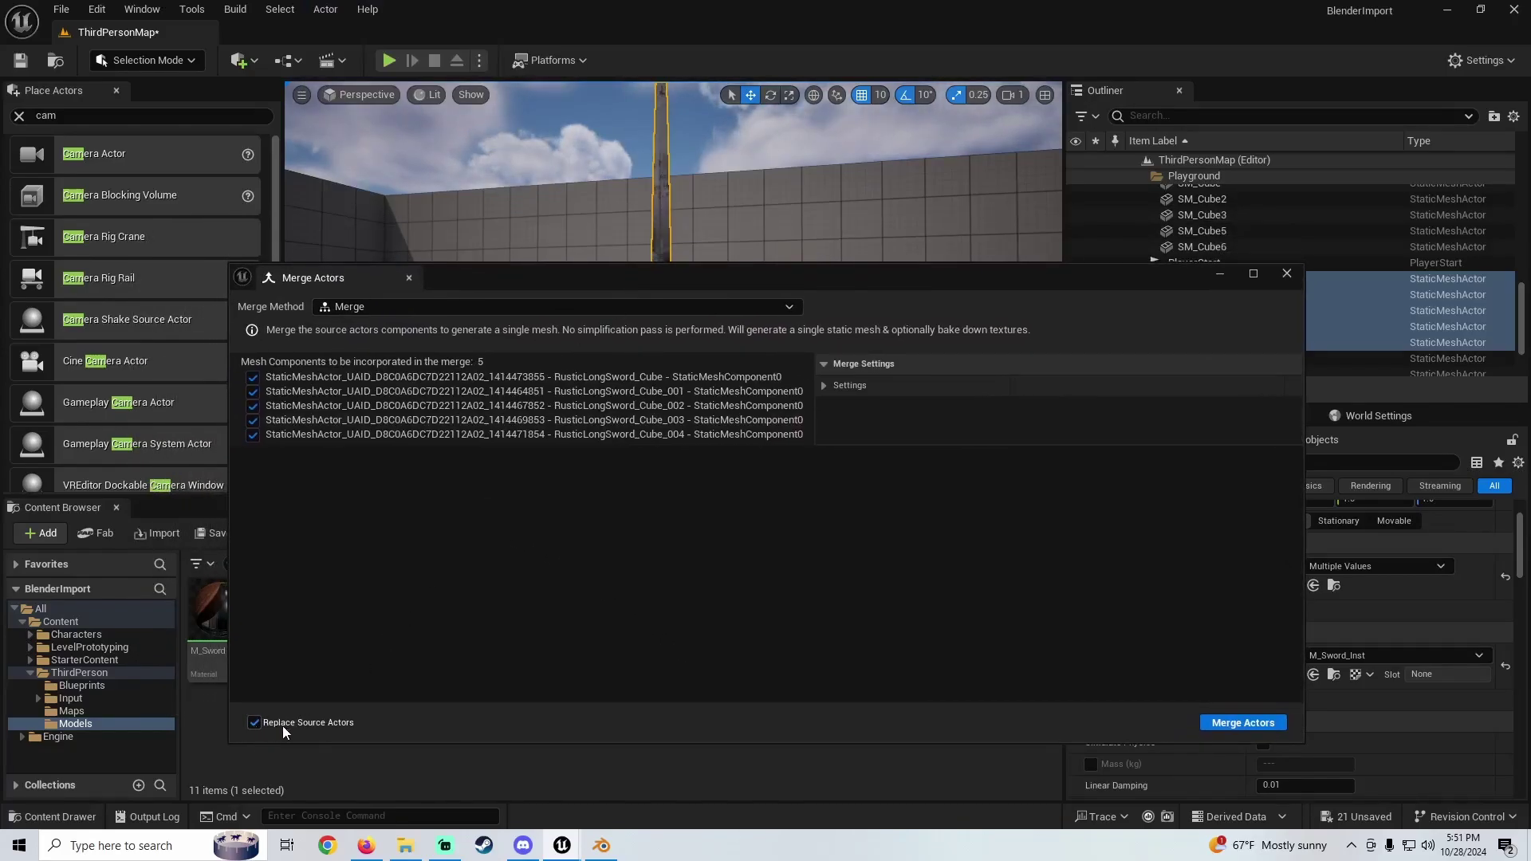
left_click_drag(676, 280, 806, 409)
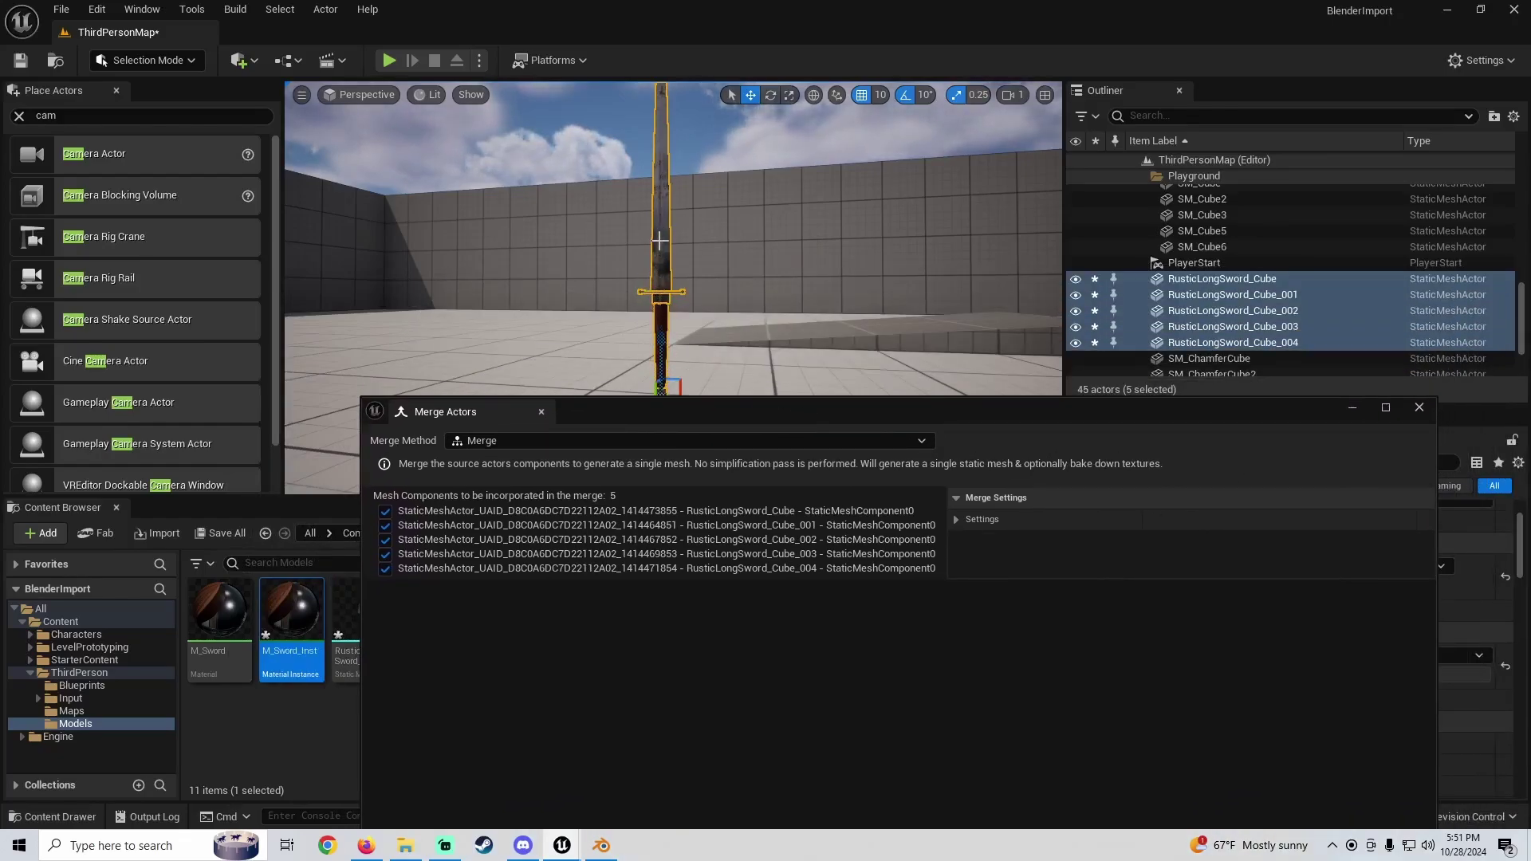
left_click_drag(743, 414, 753, 203)
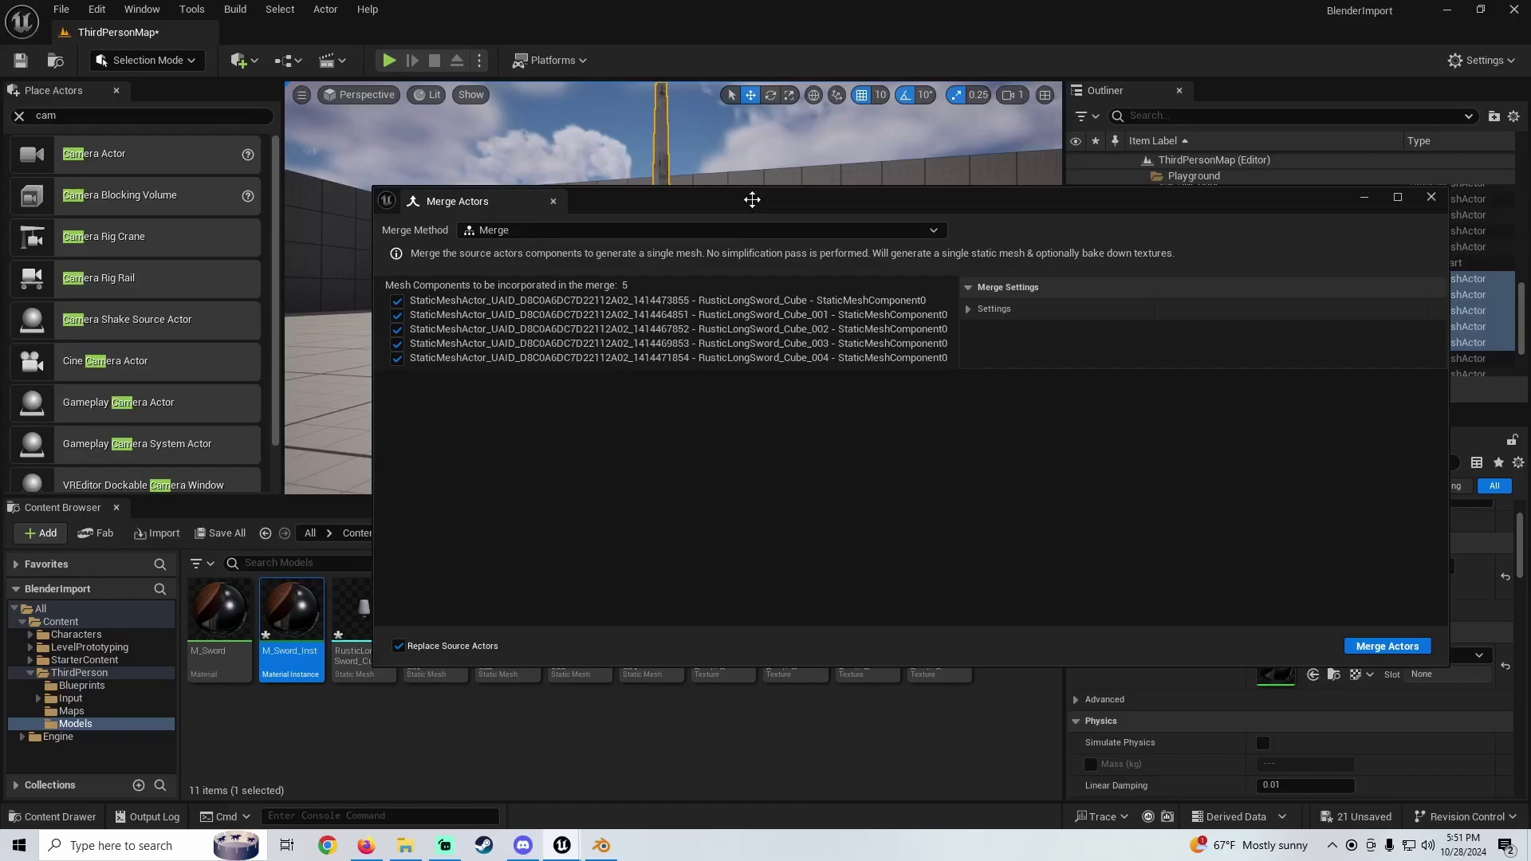
Merge the five sword parts into one static mesh saved as SM_LongSword in the ThirdPerson/Models folder, and close the merge settings
left_click(1370, 651)
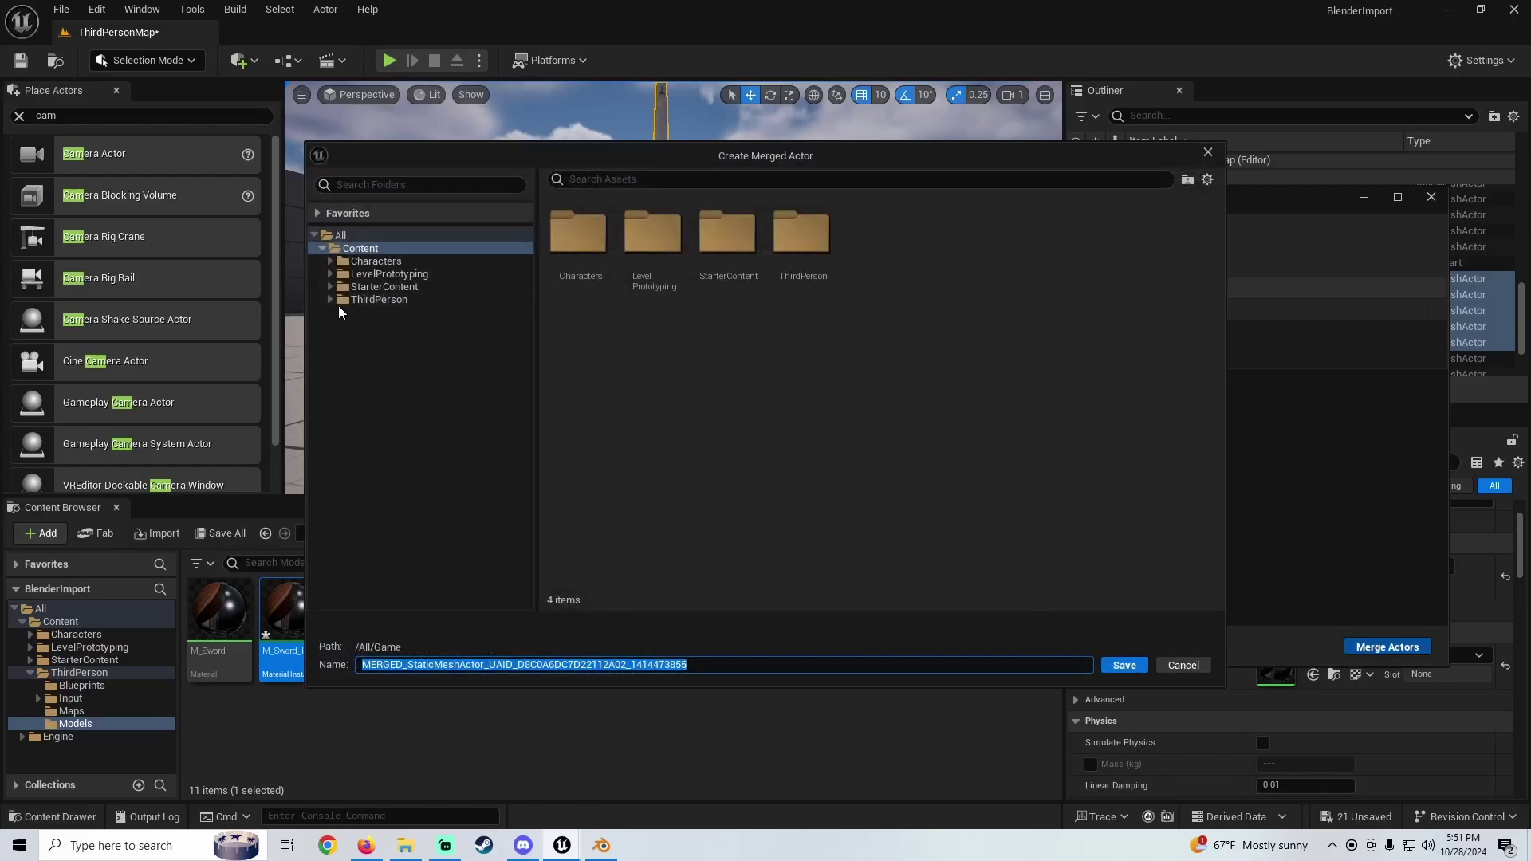
left_click(365, 300)
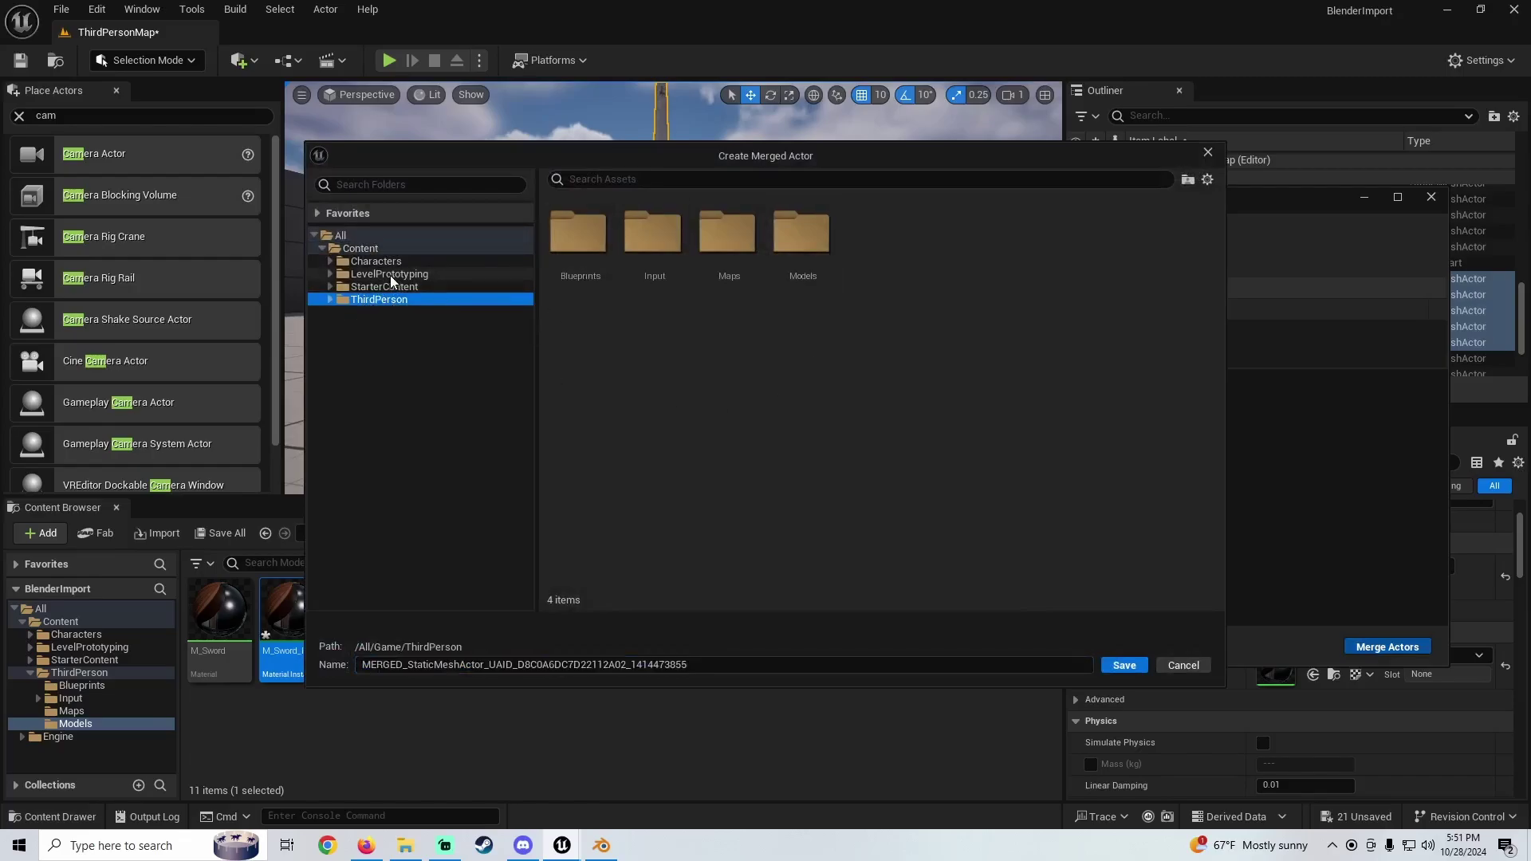
left_click(355, 248)
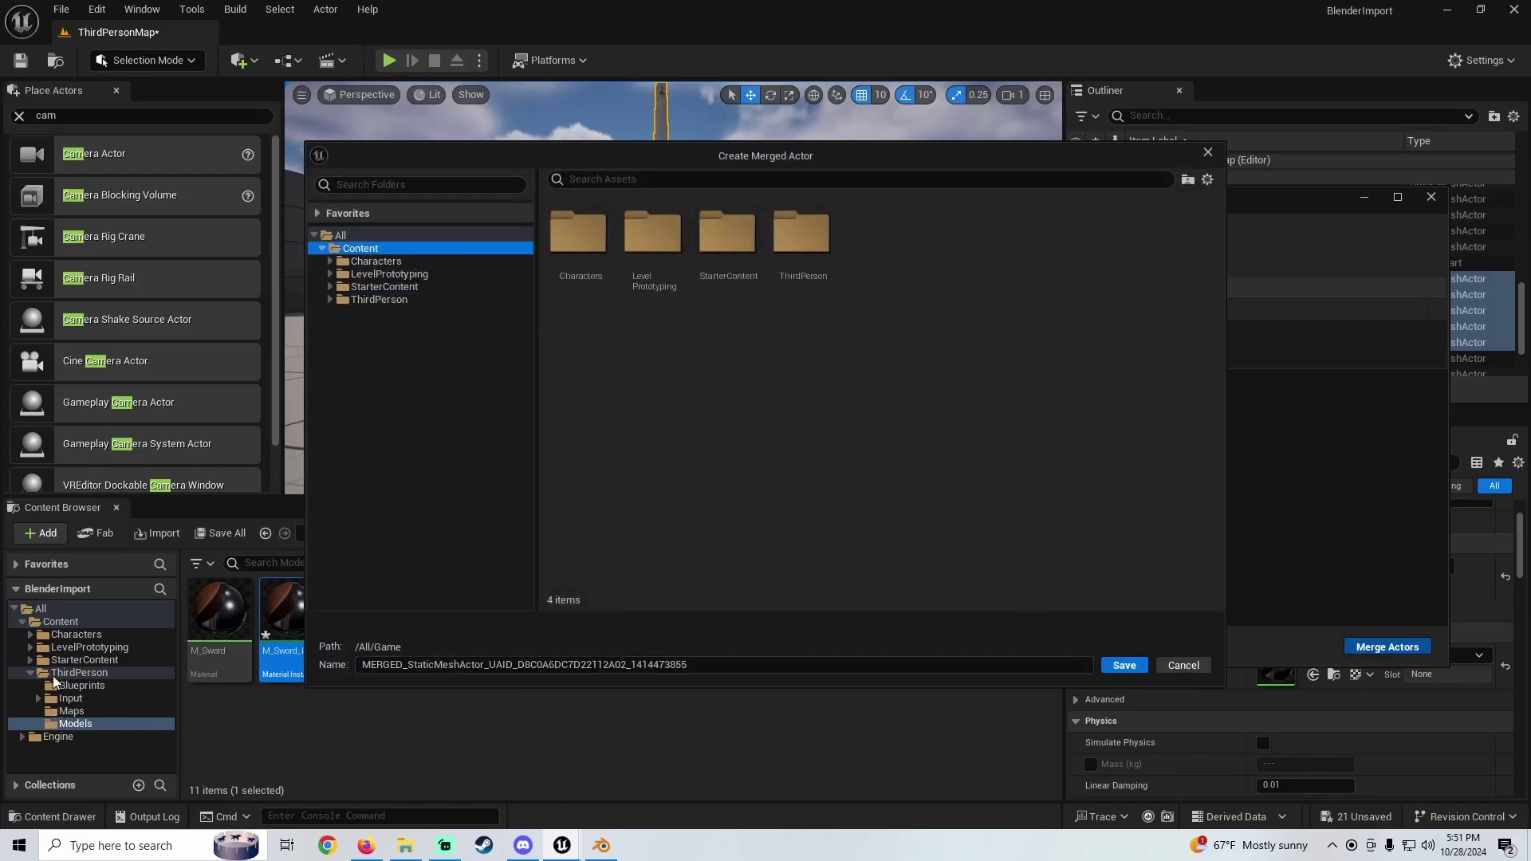
left_click(379, 301)
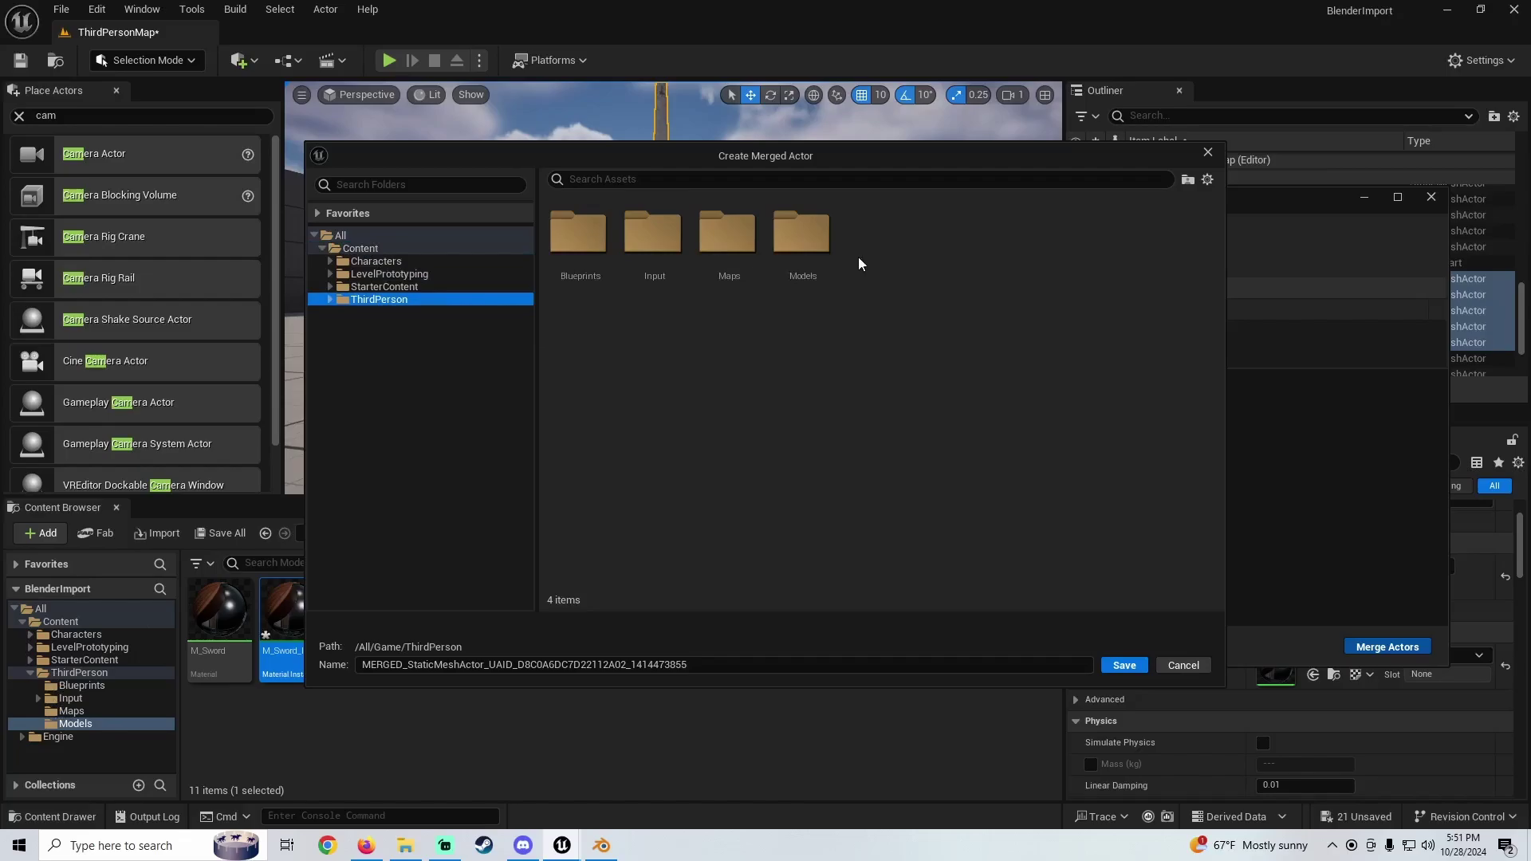
double_click(794, 239)
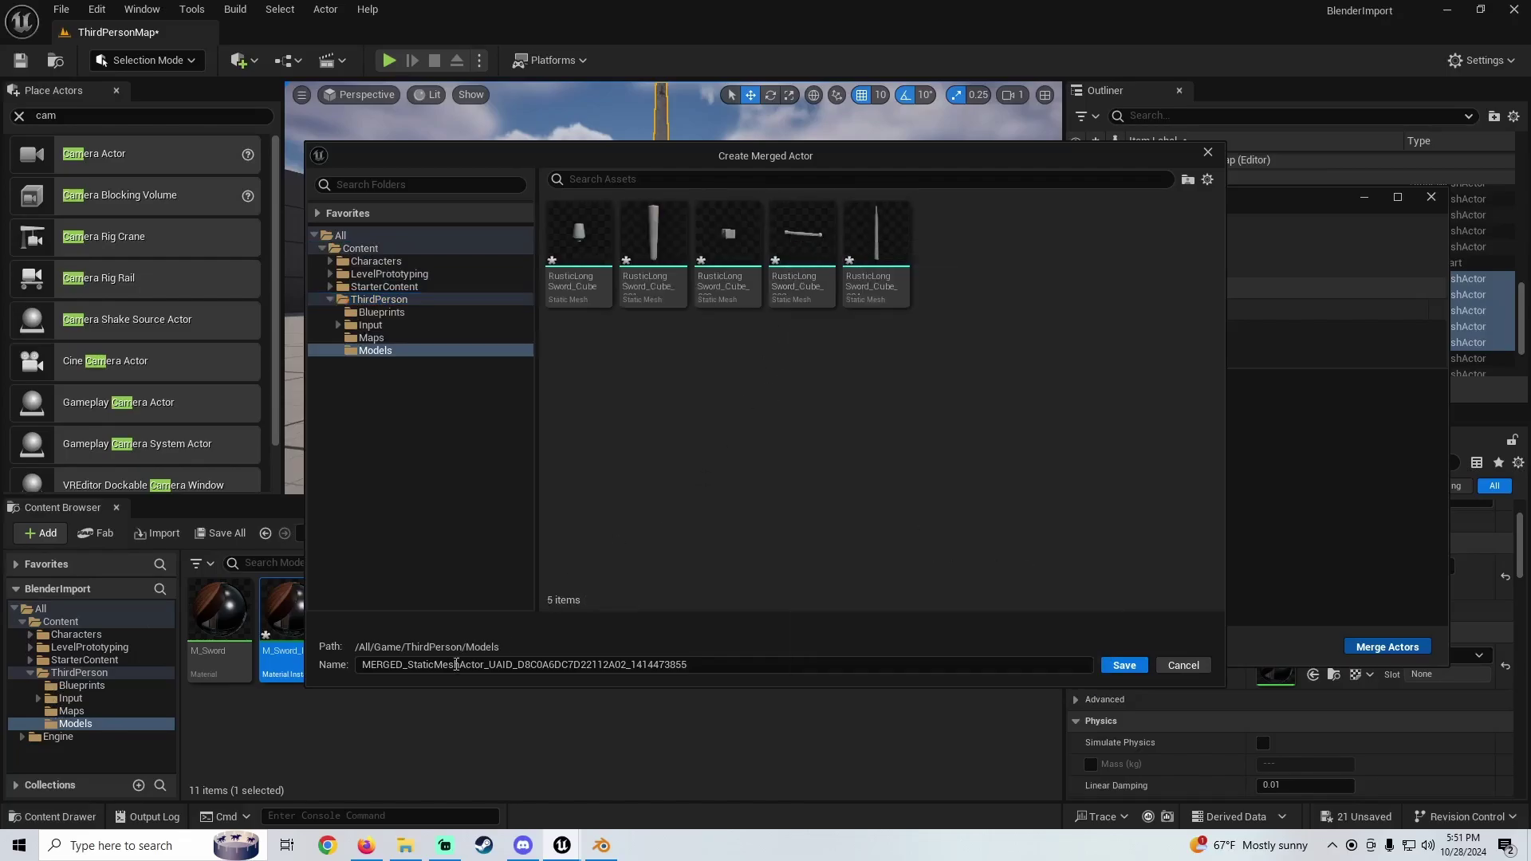
left_click(800, 664)
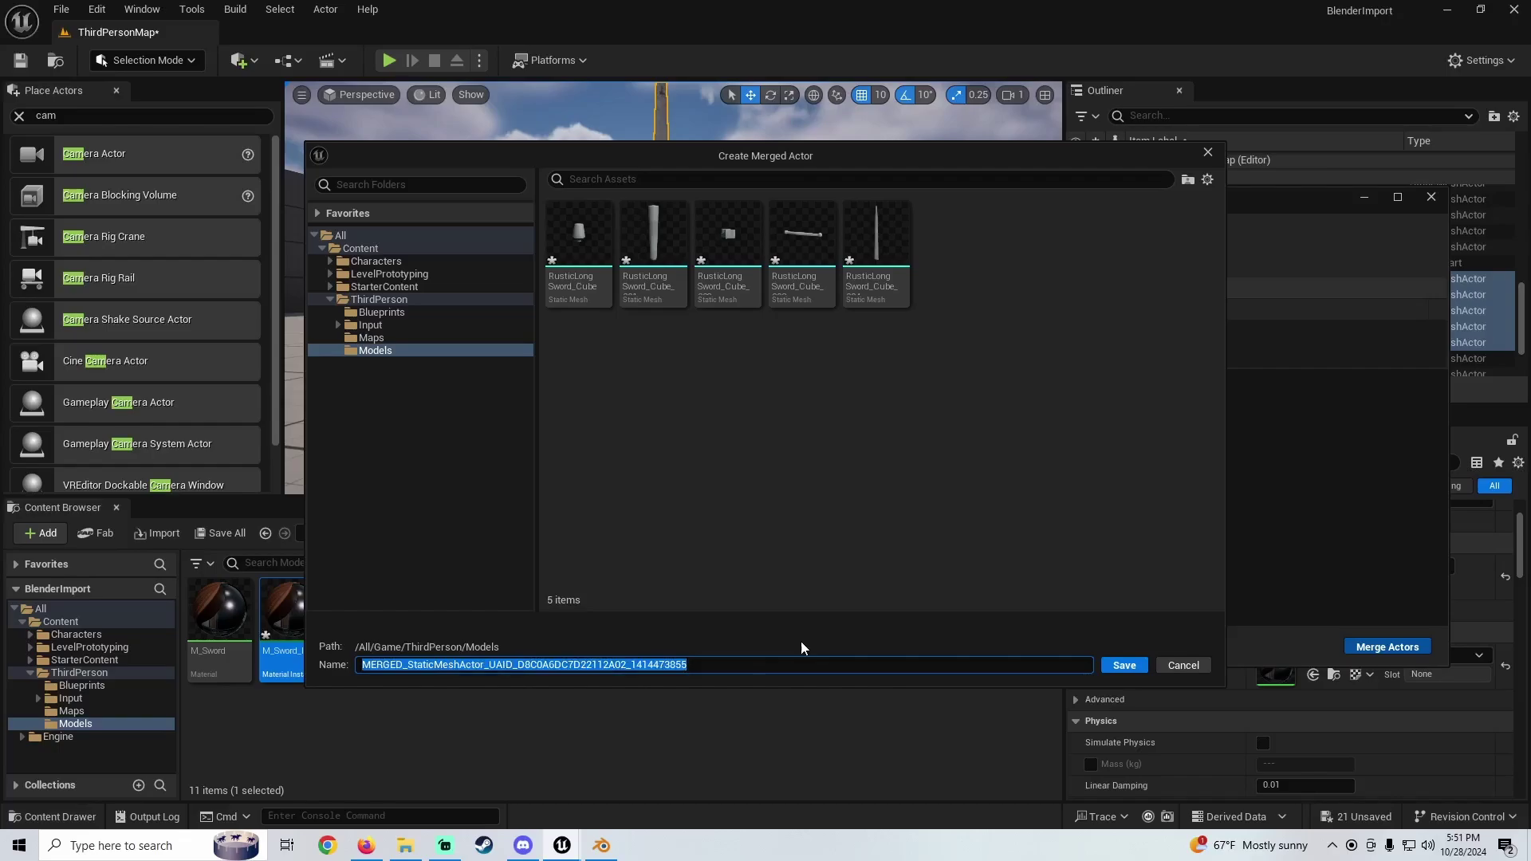
type("LongSword")
key("Return")
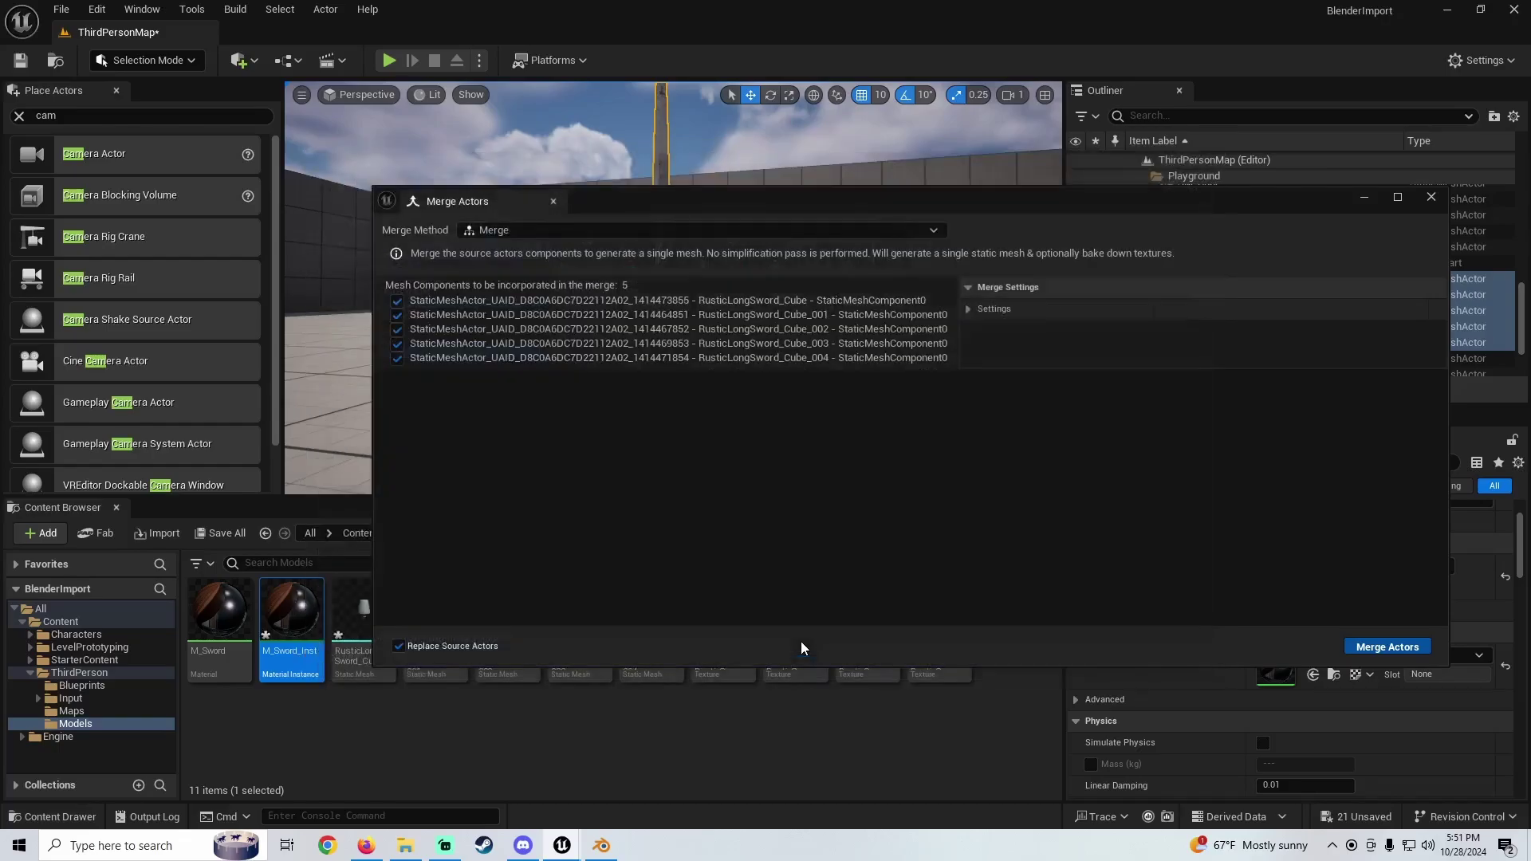
left_click(1433, 197)
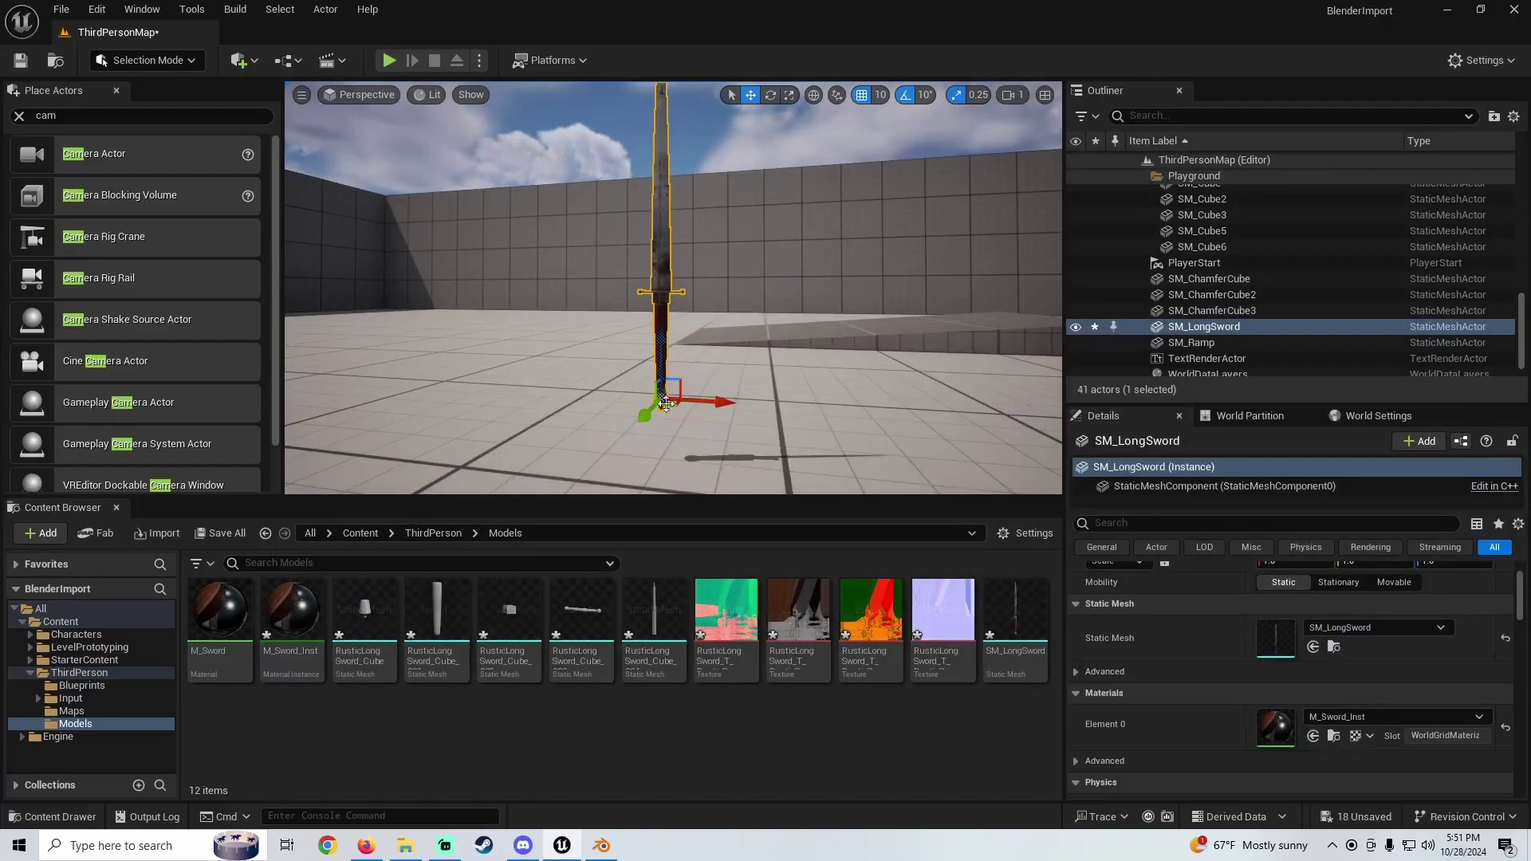
Deselect the merged sword and show it in a full-screen viewport with the editor overlays hidden
left_click_drag(708, 400, 668, 386)
left_click(508, 349)
left_click(527, 351)
key("a")
mouse_move(668, 386)
right_mouse_down()
mouse_move(766, 389)
mouse_move(666, 377)
right_mouse_up()
key("w")
key("s")
key("g")
key("w")
key("w")
key("F11")
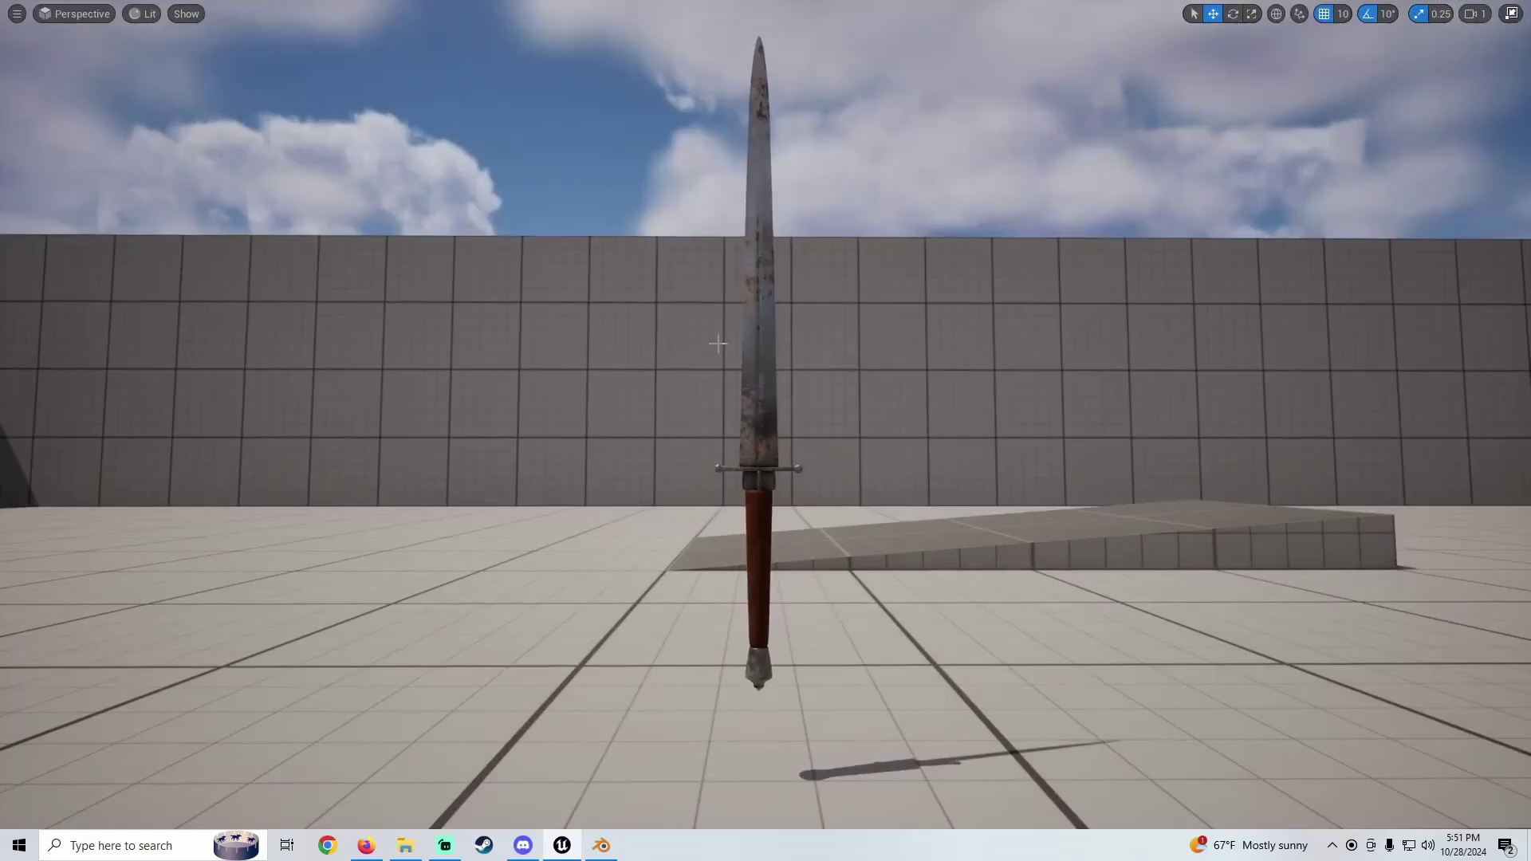
Examine the merged sword's blade, crossguard and handle in the full-screen view from different distances and angles
scroll(765, 414, "up", 6)
scroll(766, 415, "down", 6)
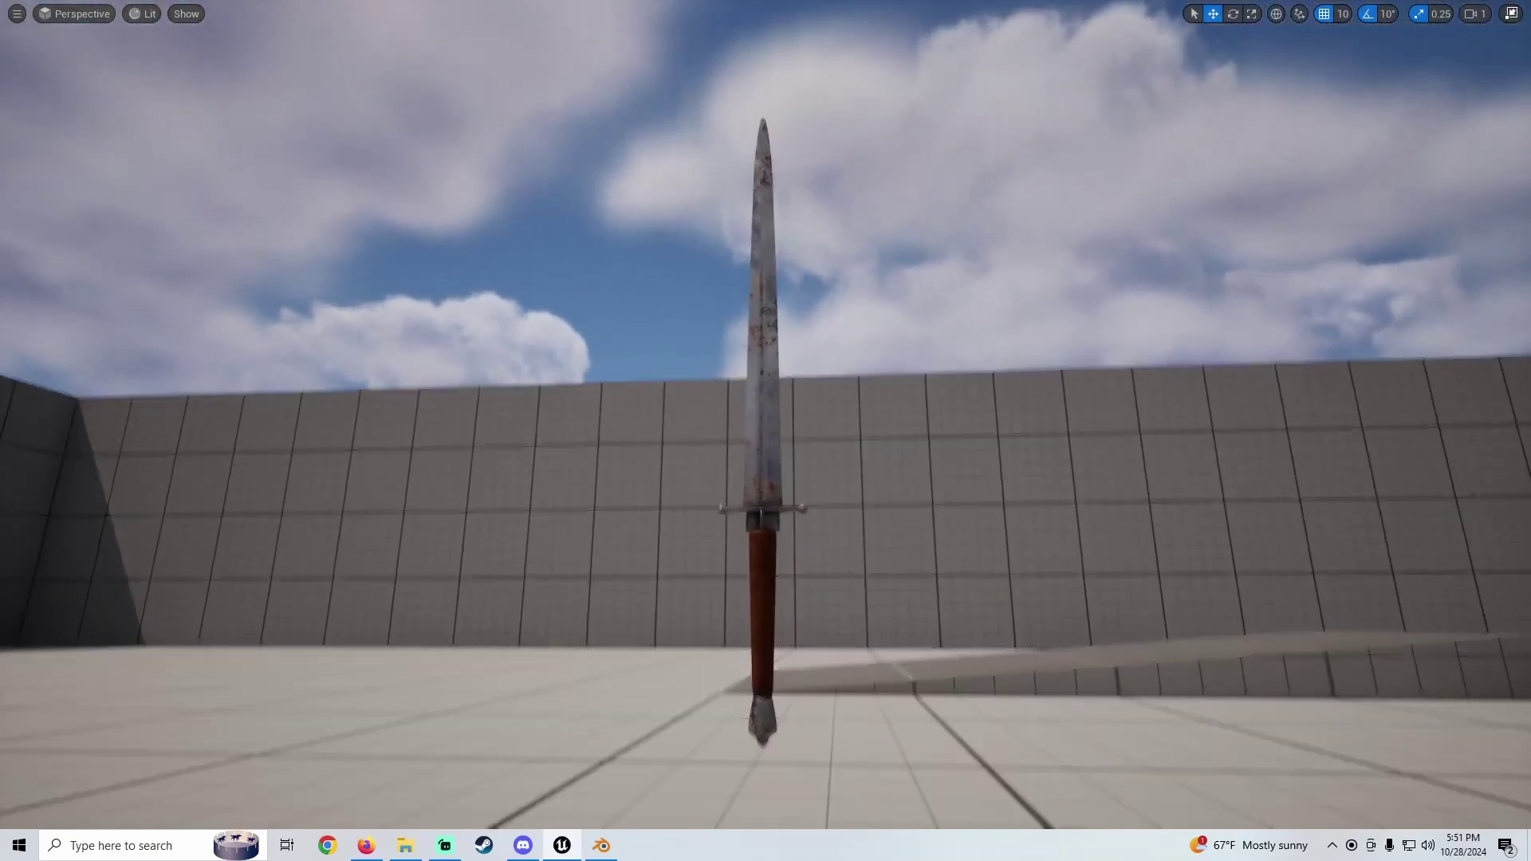
right_click_drag(982, 295, 1031, 298)
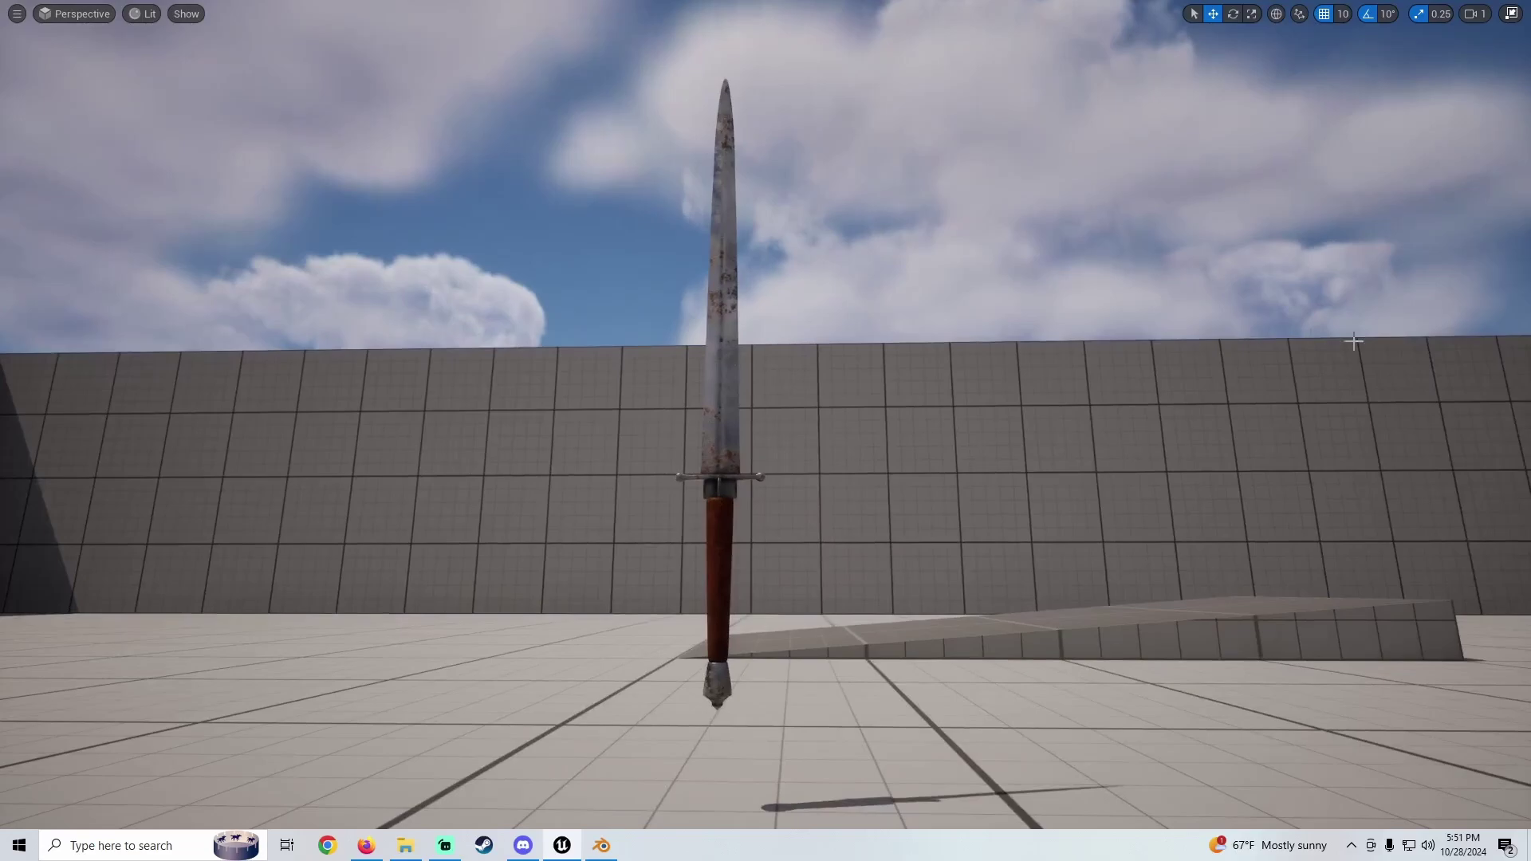